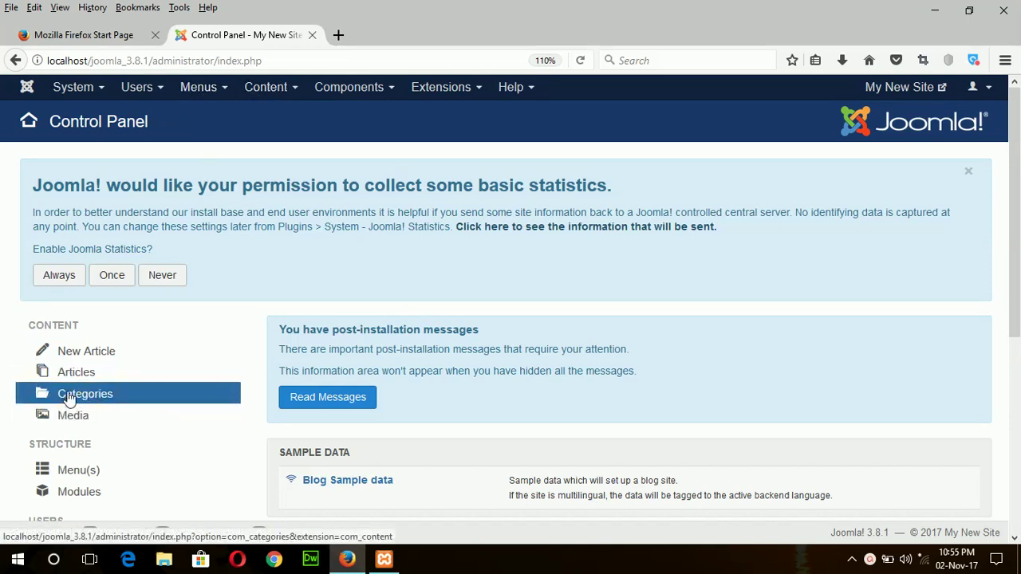
Step: Open a blank New Category form through Content > Categories > Add New Category
click(274, 99)
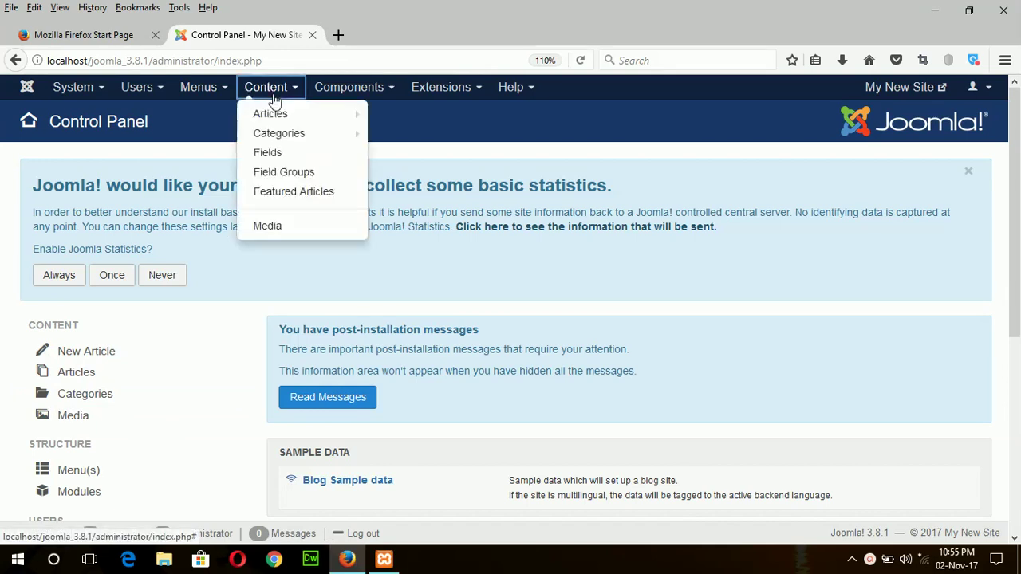
mouse_move(281, 134)
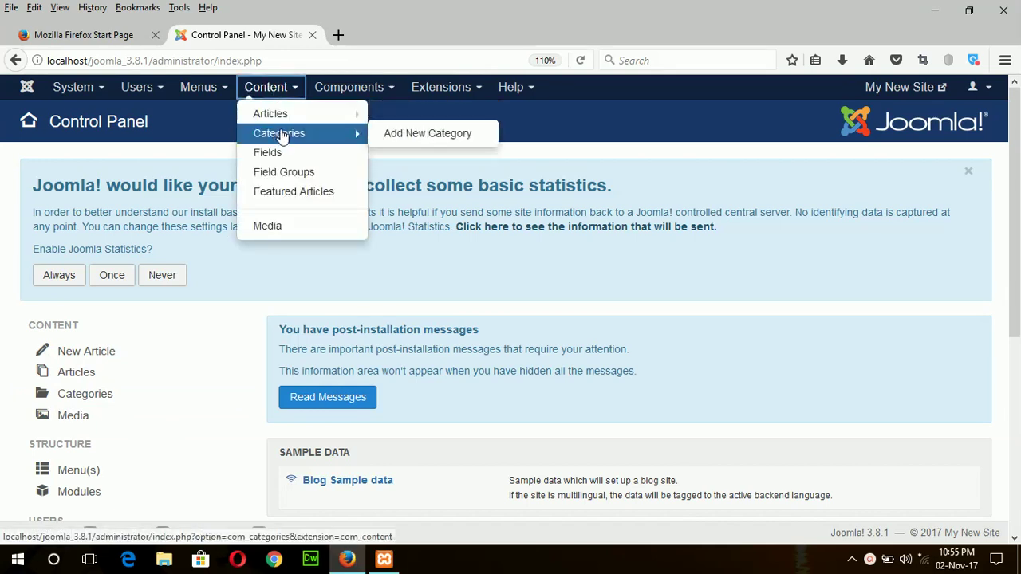
click(418, 136)
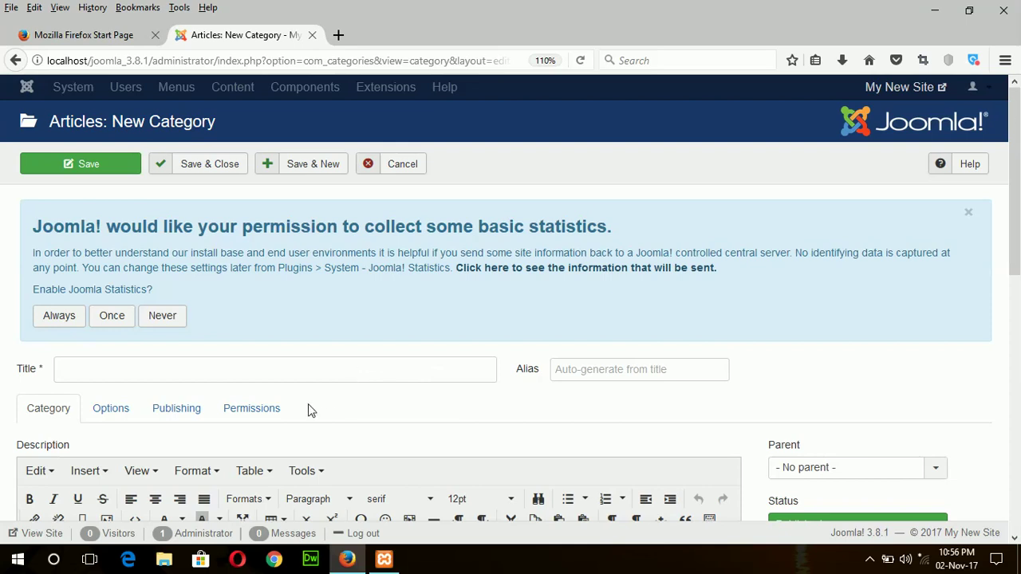
Step: Save a category titled 'Our Mission' with Save & New
click(155, 371)
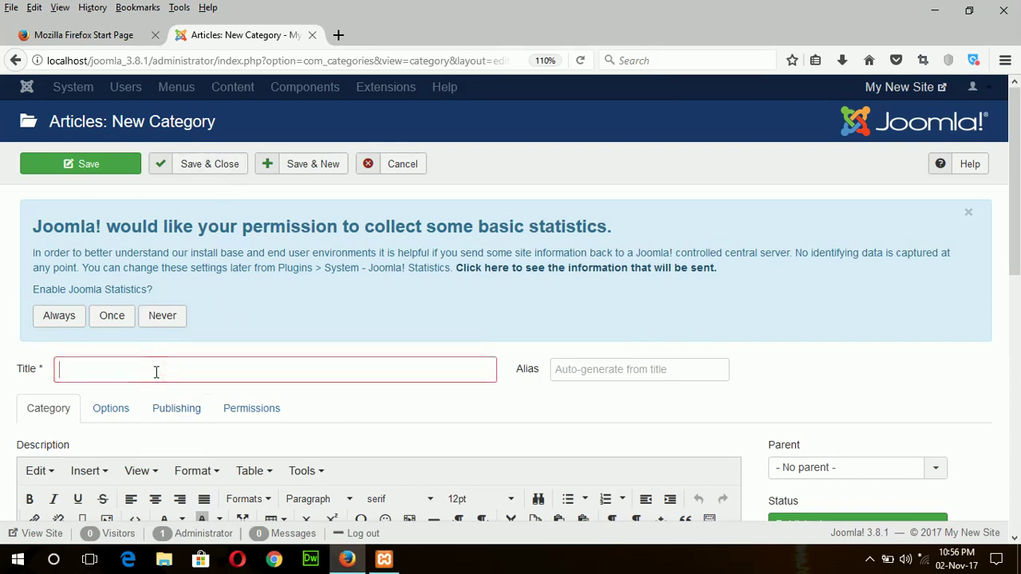
text(Our)
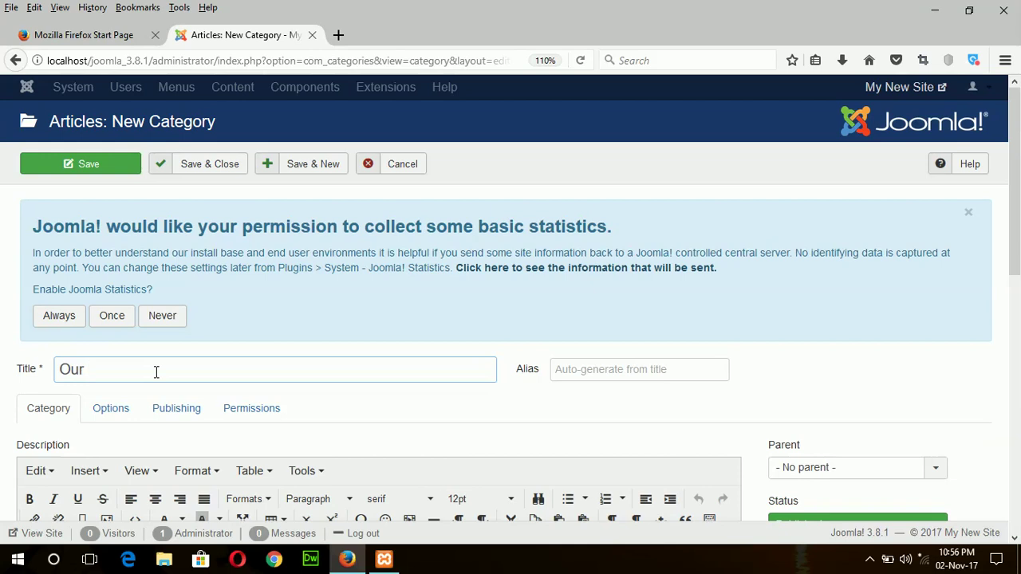
text( Mission)
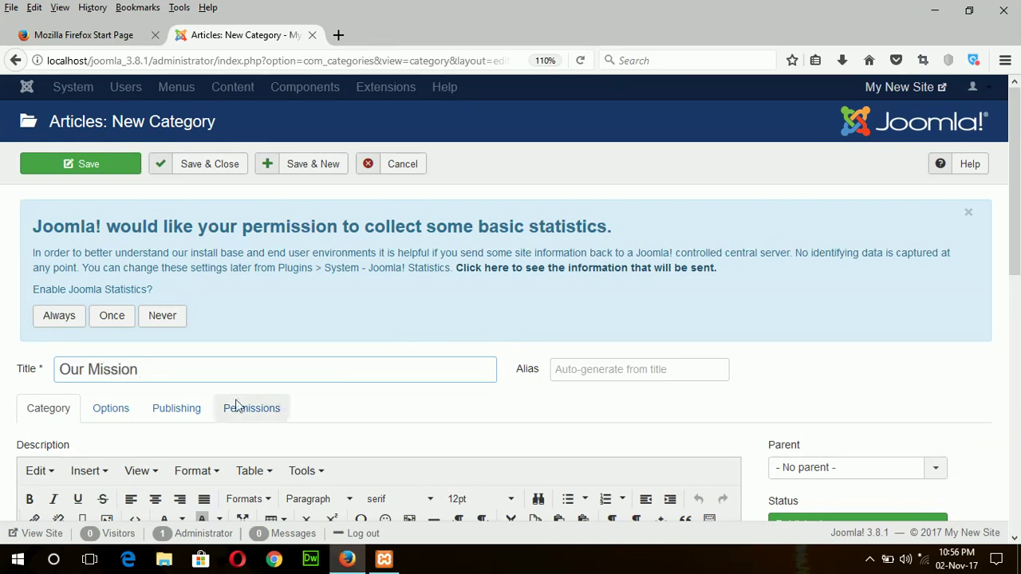
click(298, 164)
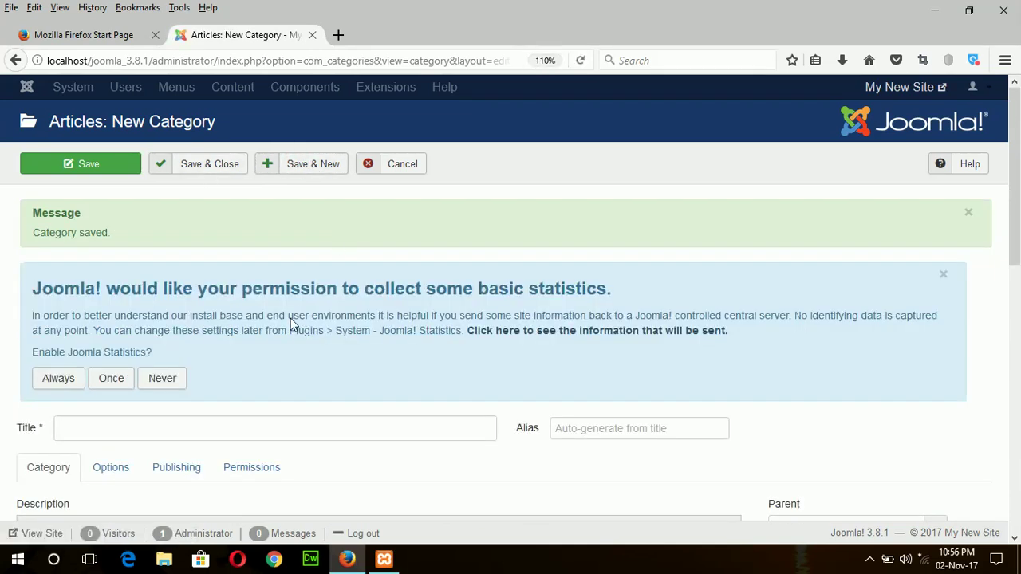
Step: Save a category titled 'Department' with Save & New
click(165, 436)
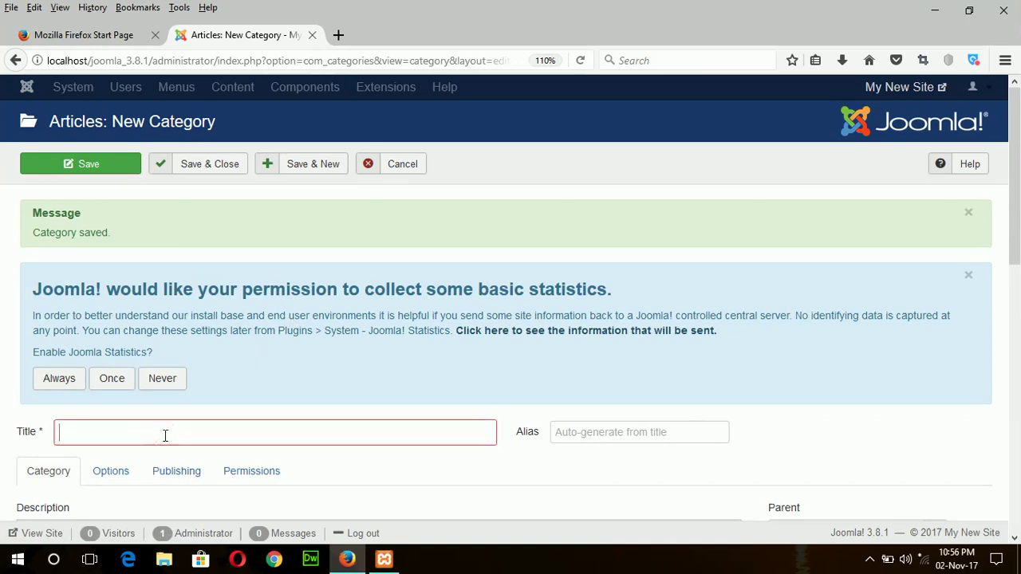
text(Depa)
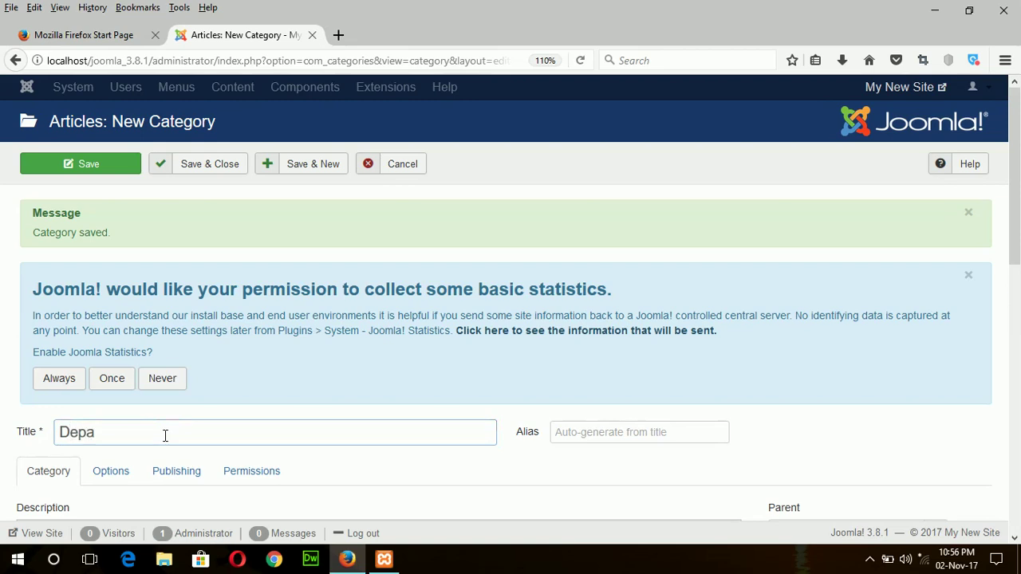
text(rtment)
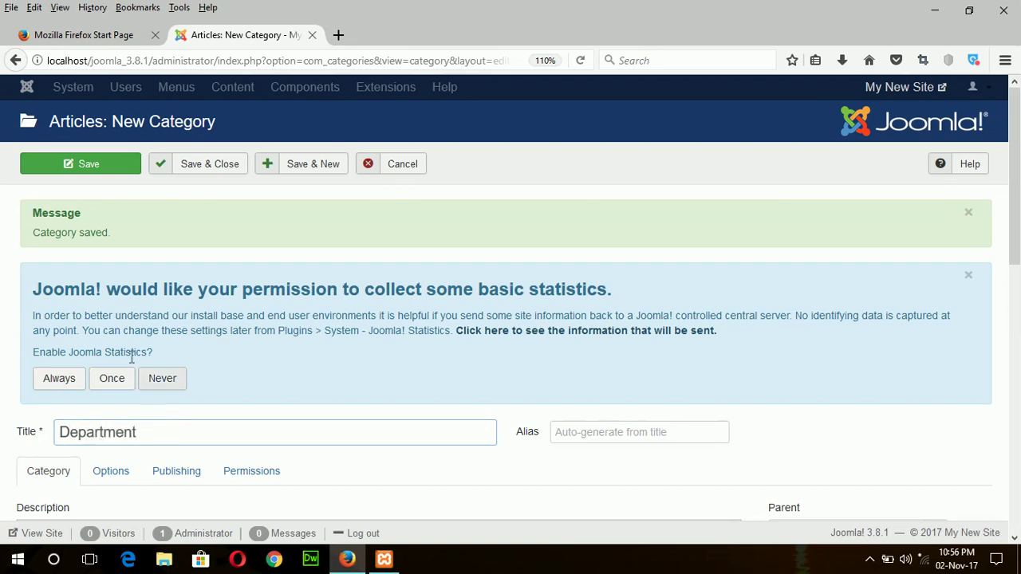
click(308, 171)
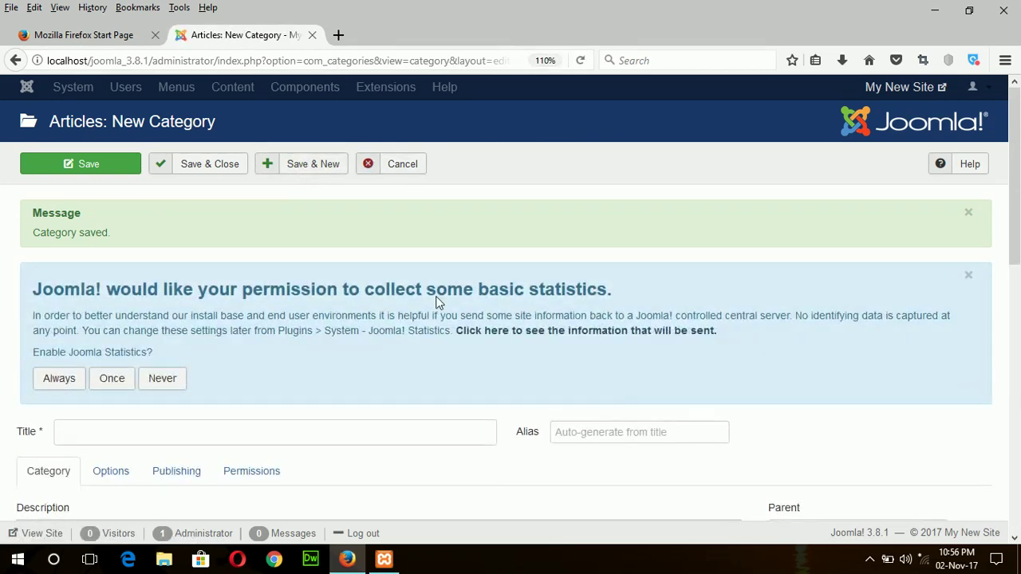
Step: Save a category titled 'Admission' with Save & New
click(319, 438)
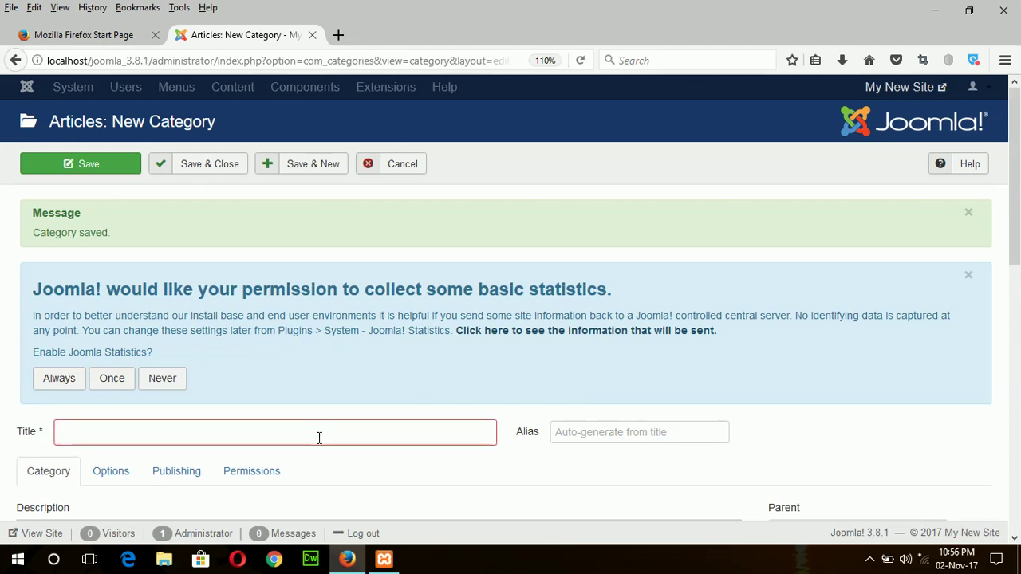
text(Admiss)
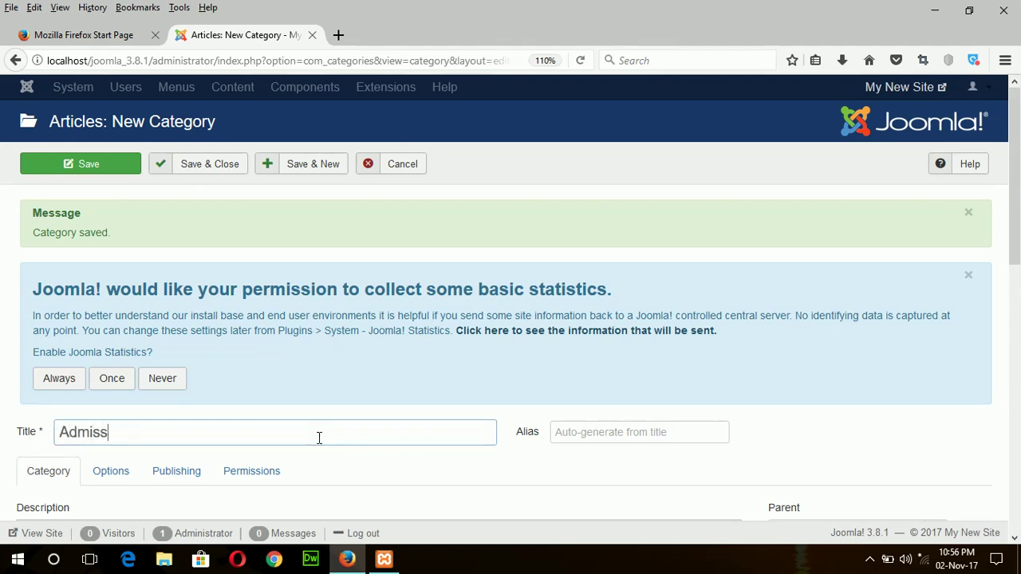
text(ion)
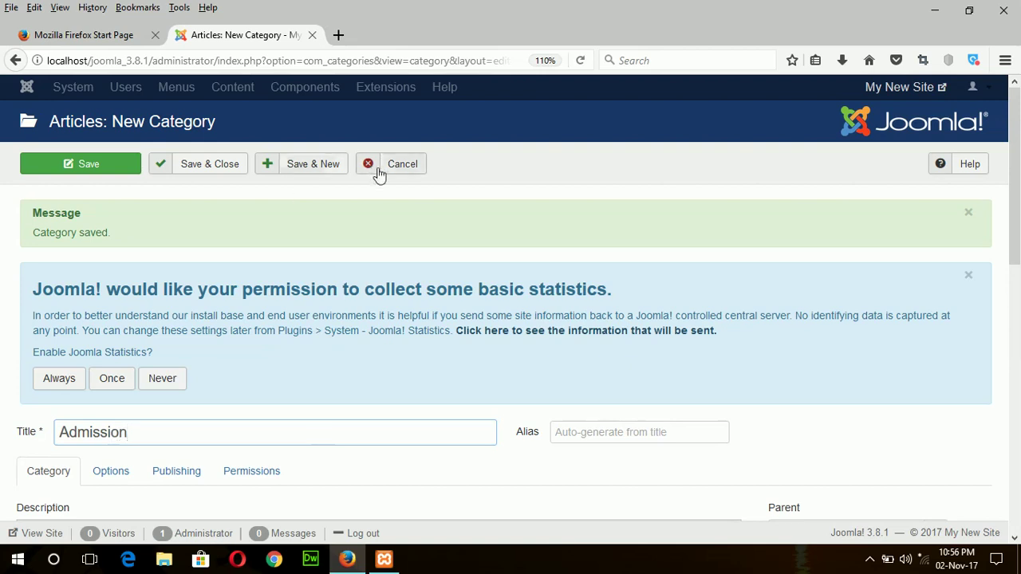
click(304, 171)
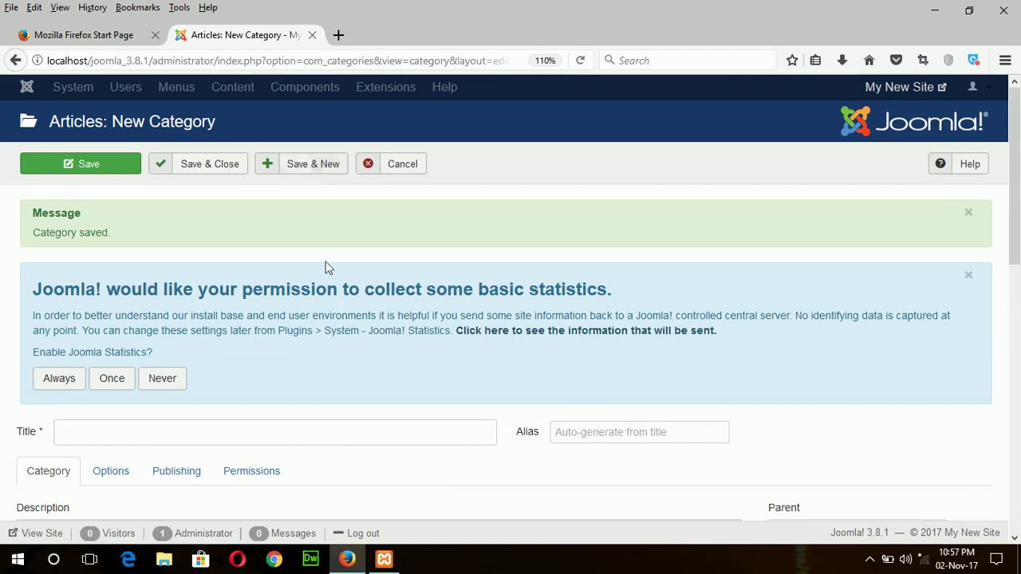
click(206, 439)
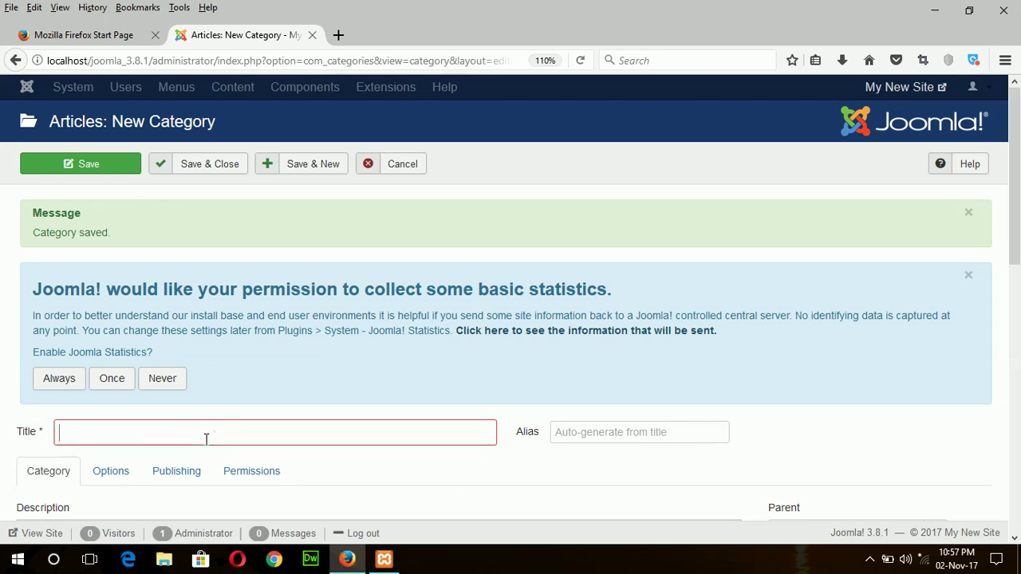
Step: Title the category 'Feedback', keep Parent as '- No parent -', and save and close
text(Feed)
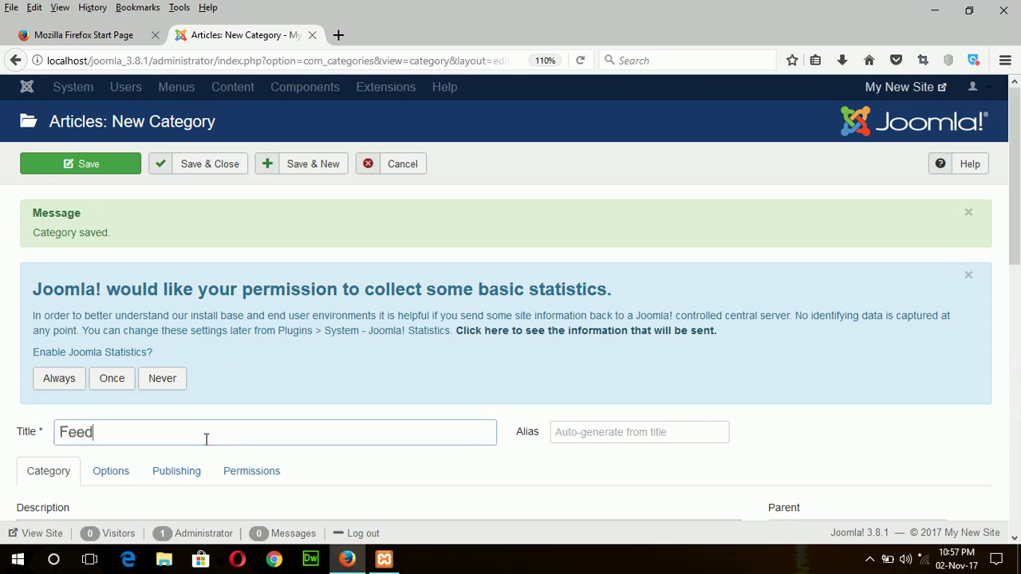
text(back)
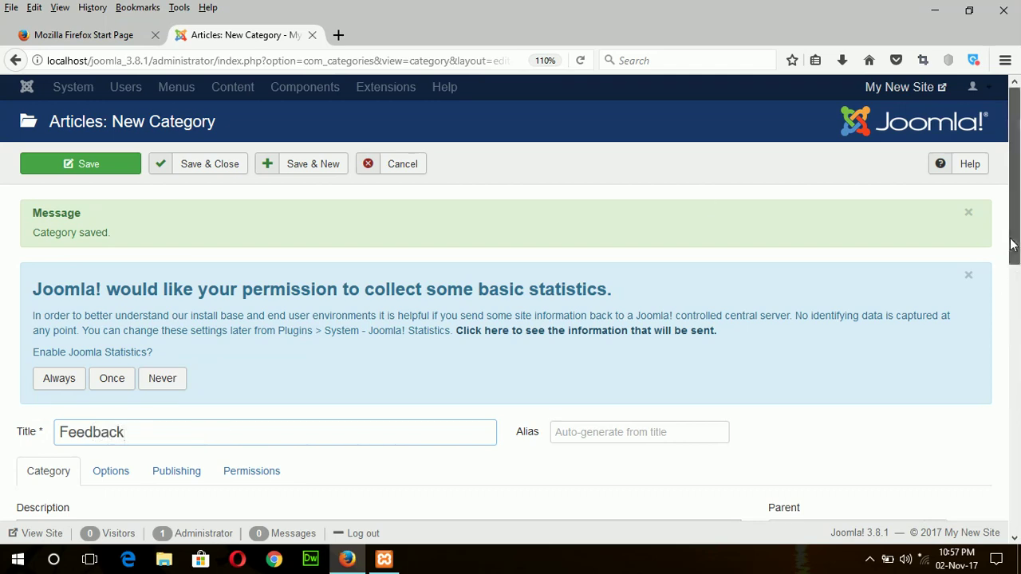
drag(1014, 244, 1018, 323)
scroll(391, 399, up, 1)
scroll(391, 478, down, 2)
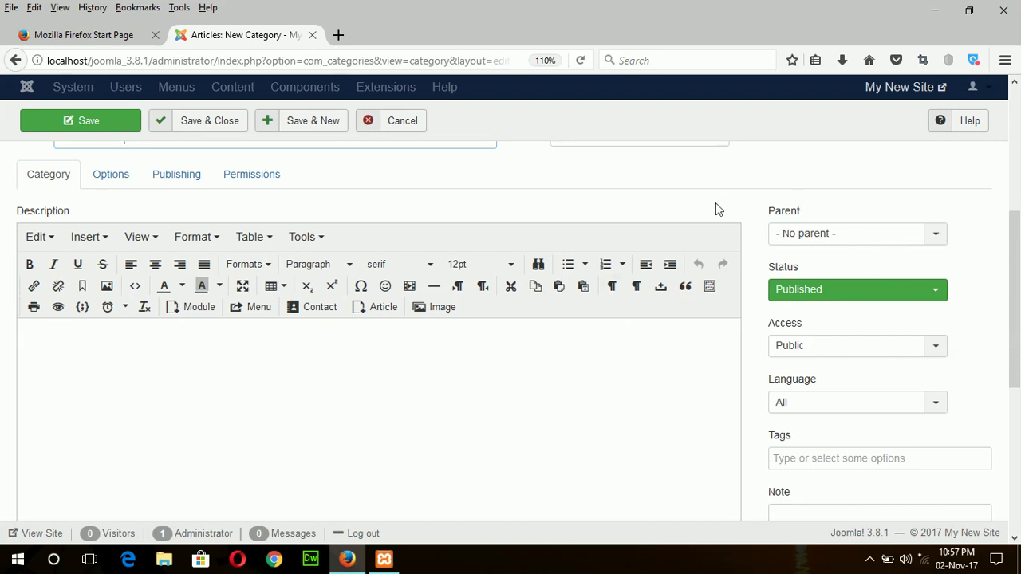
click(931, 240)
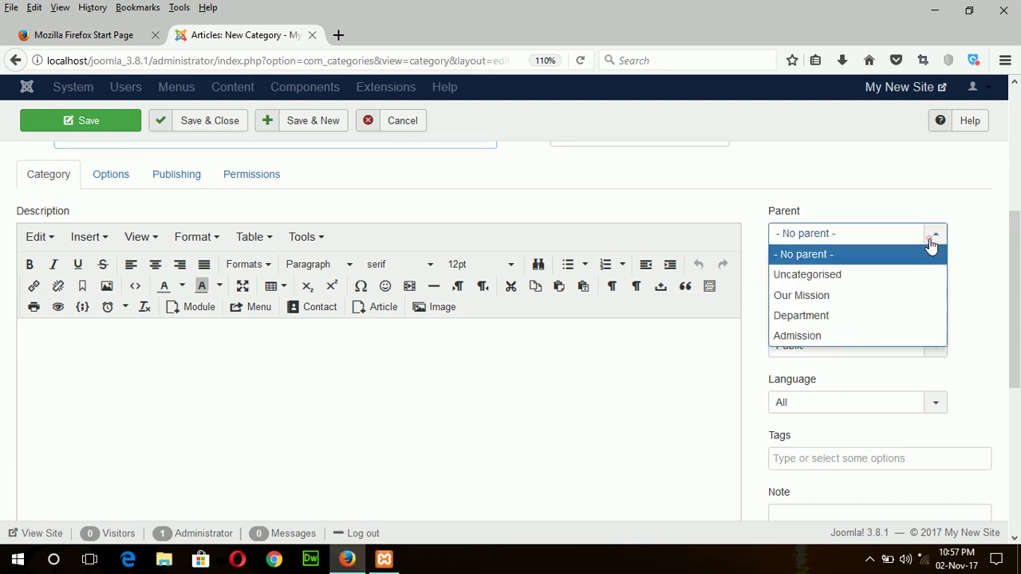
click(807, 255)
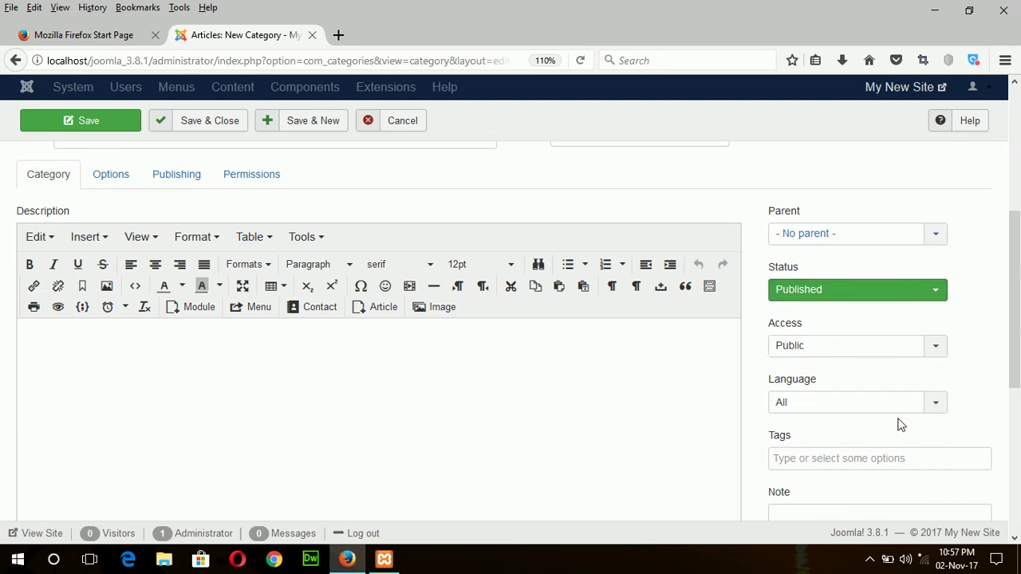
drag(1003, 349, 1005, 304)
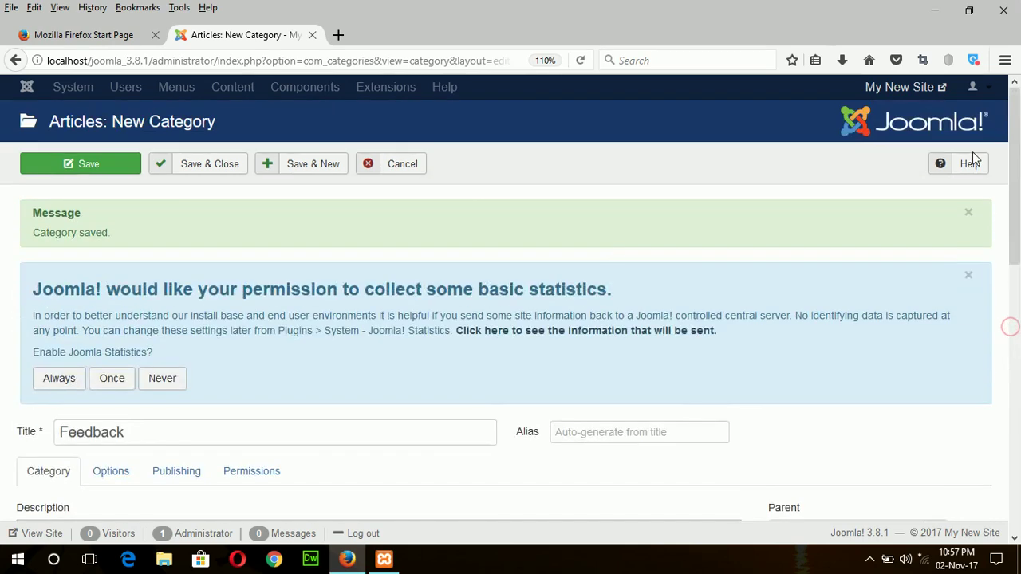
click(198, 163)
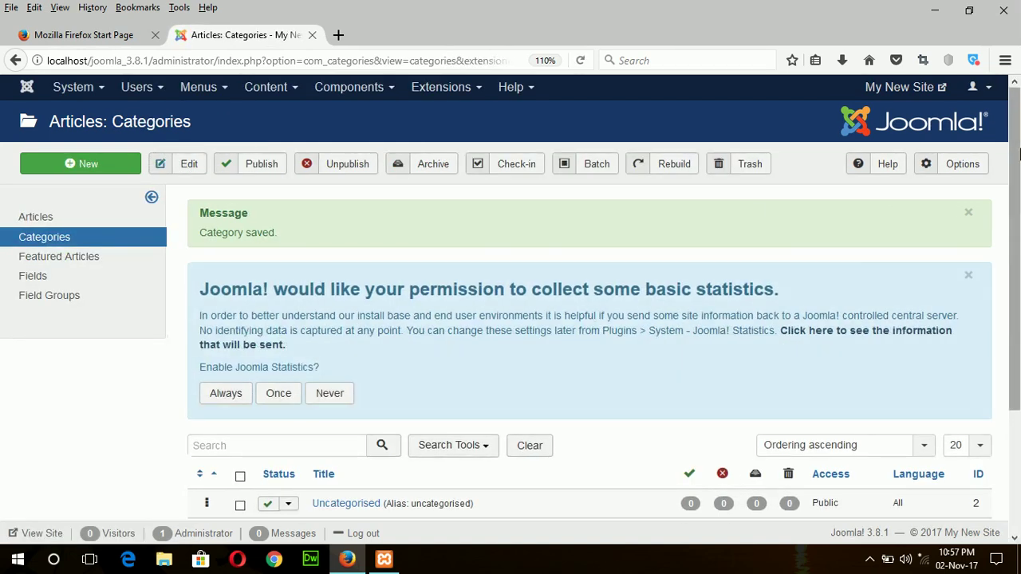
Step: Scroll the Categories list to check all five new categories are listed
scroll(1017, 195, down, 4)
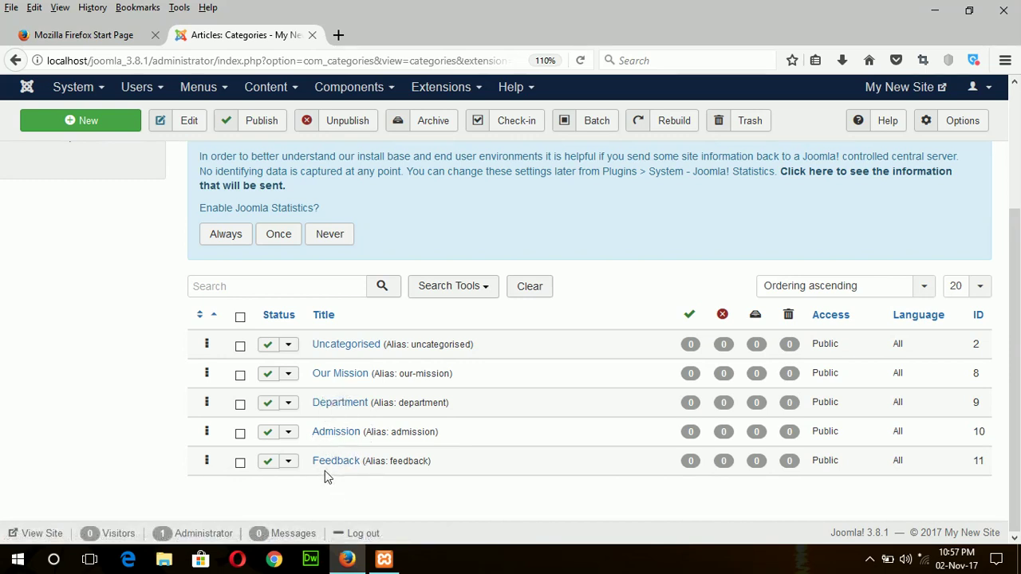
Step: Open a blank New Article form from the Content menu
click(263, 94)
mouse_move(269, 120)
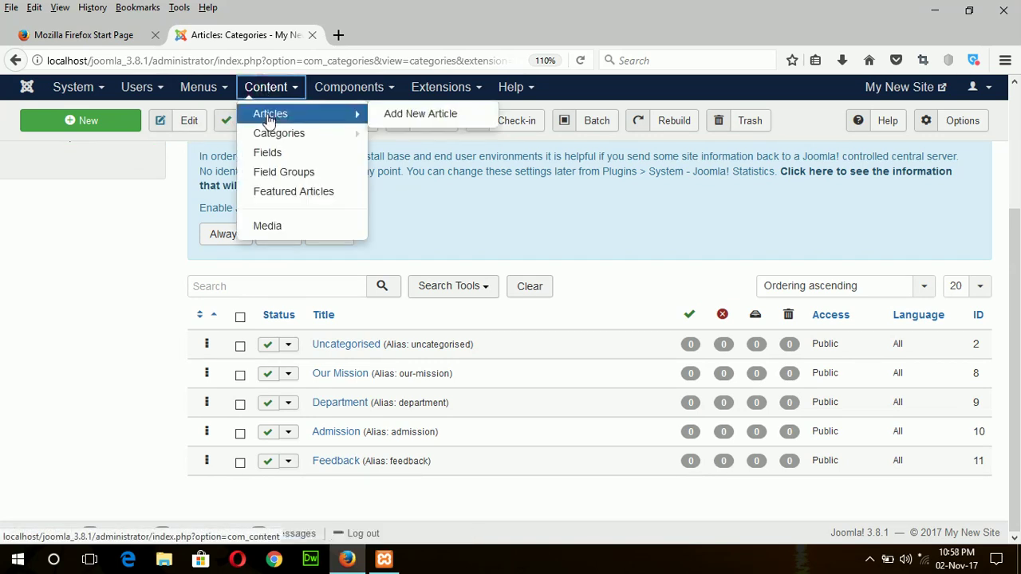
click(422, 115)
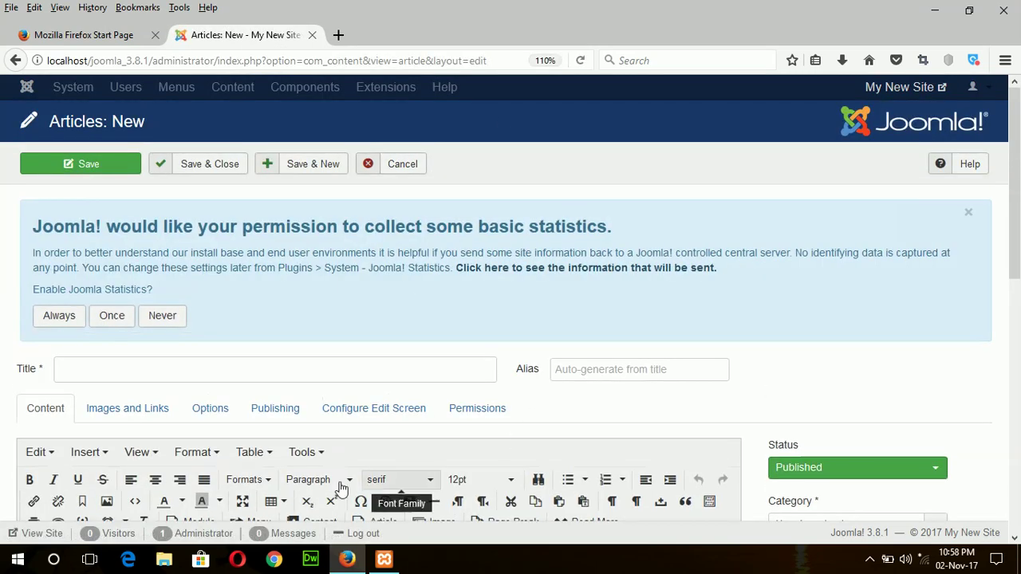
Step: Title the article 'Our Mission' and write 'testing ....' in the body
drag(1012, 239, 1018, 287)
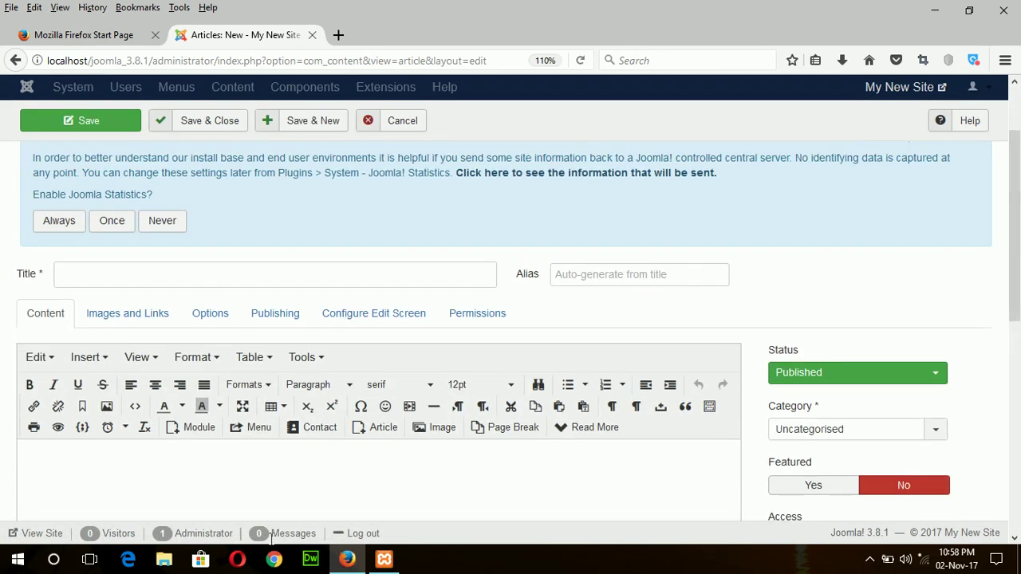
click(299, 271)
scroll(296, 275, up, 2)
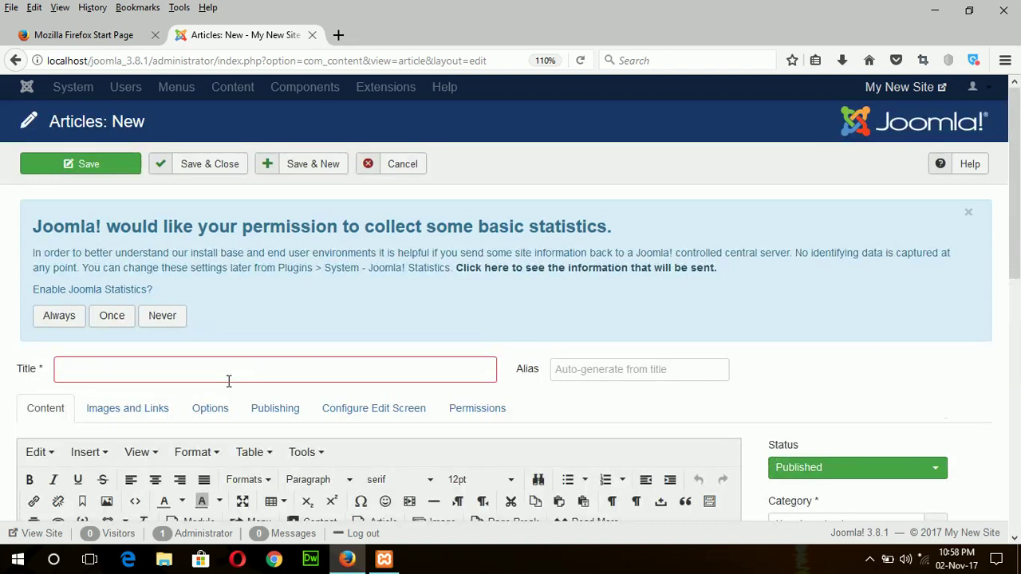
text(Ou)
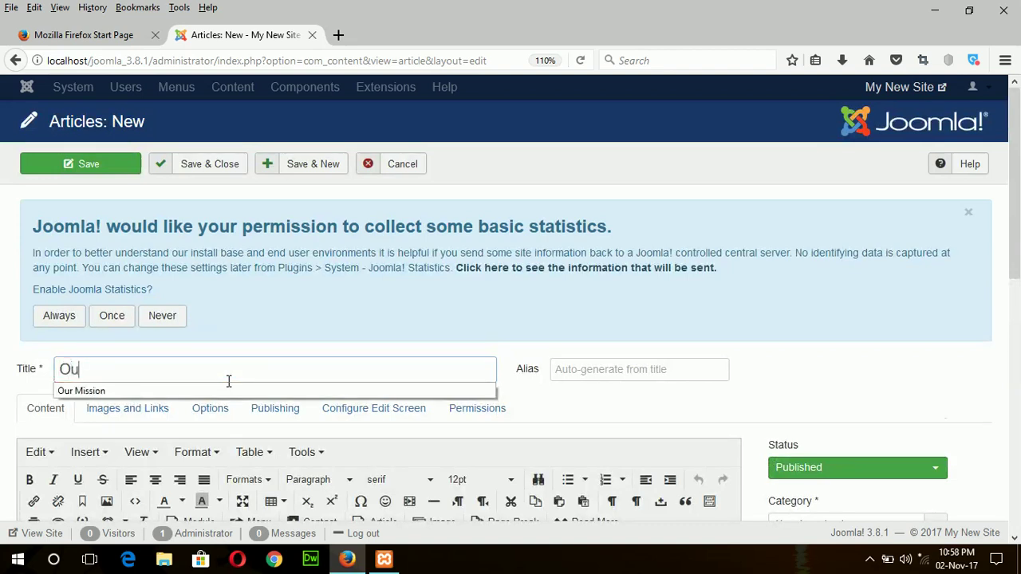
text(r Mission)
scroll(1017, 217, down, 2)
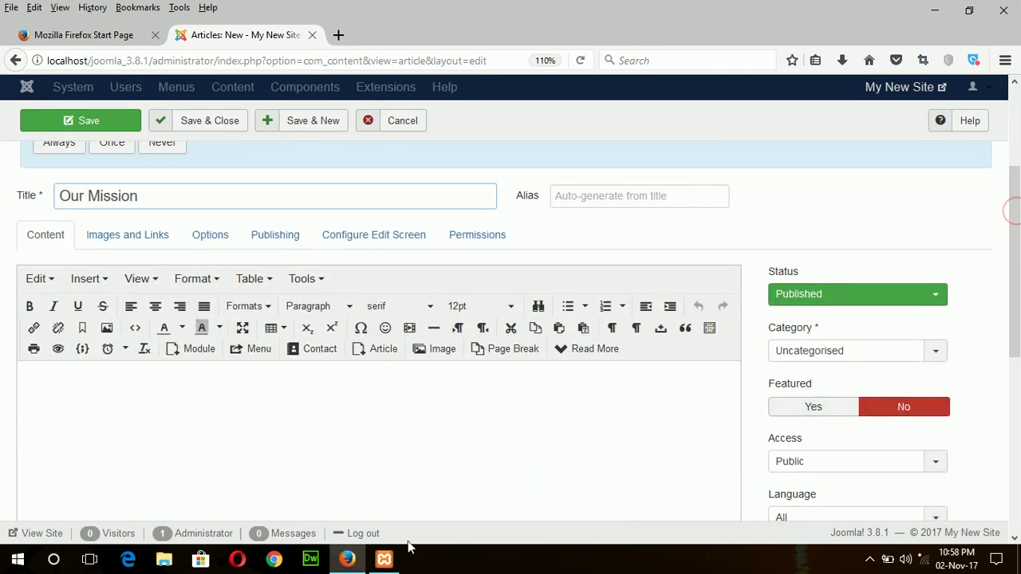
click(380, 428)
text(te)
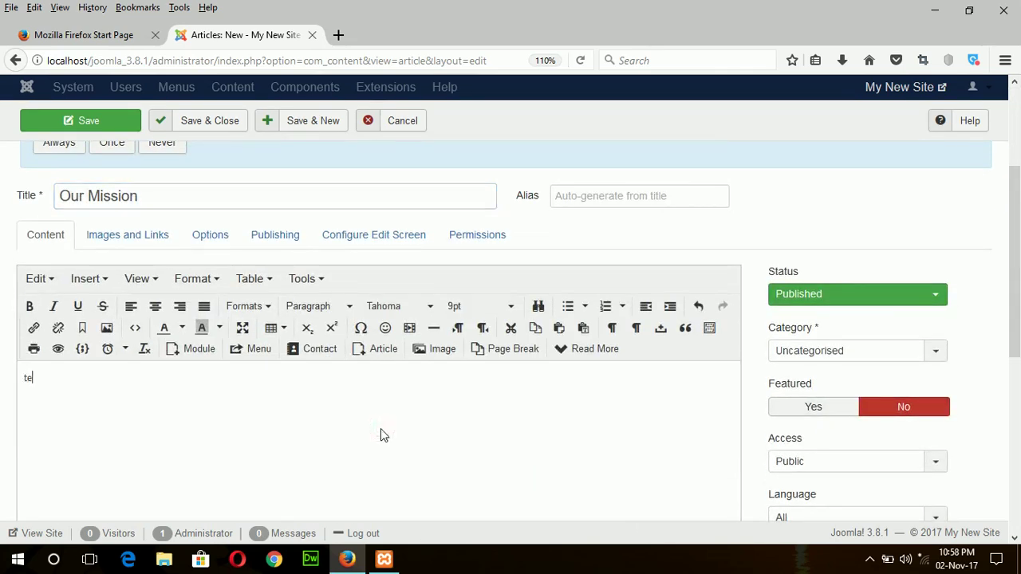
text(sting .............................)
click(446, 361)
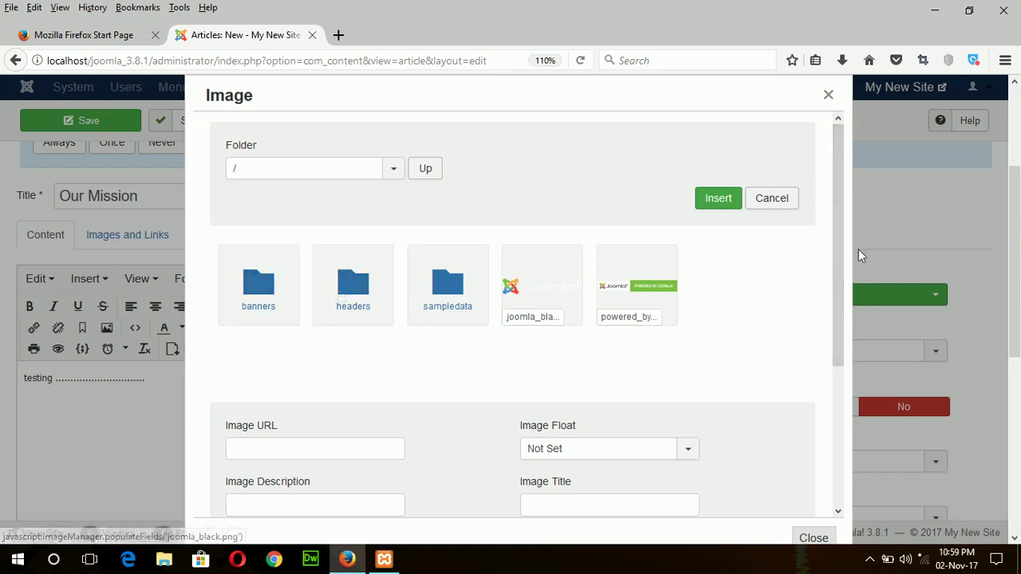
Step: Insert white.png from the banners folder into the article body
drag(841, 271, 885, 173)
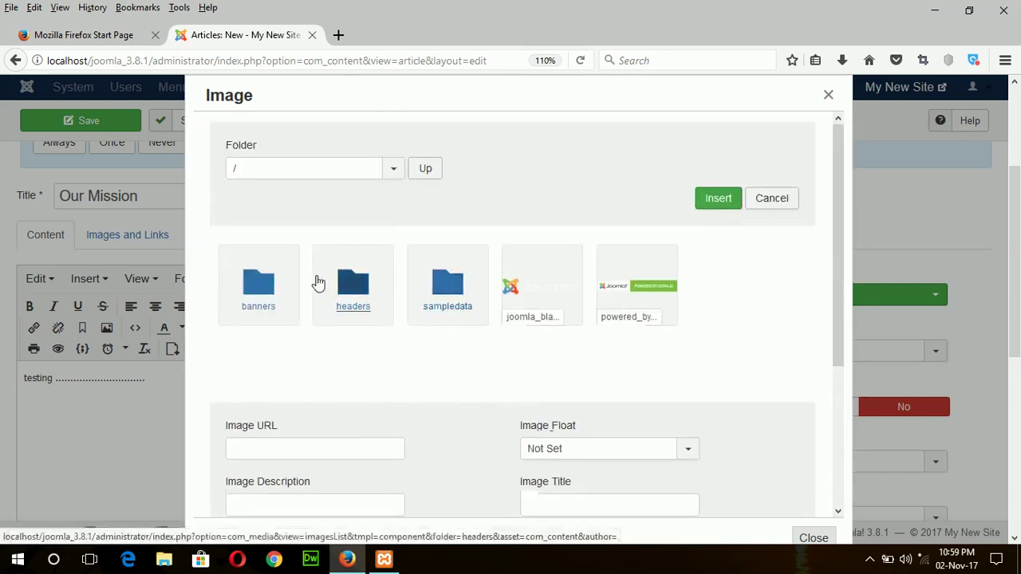
click(245, 314)
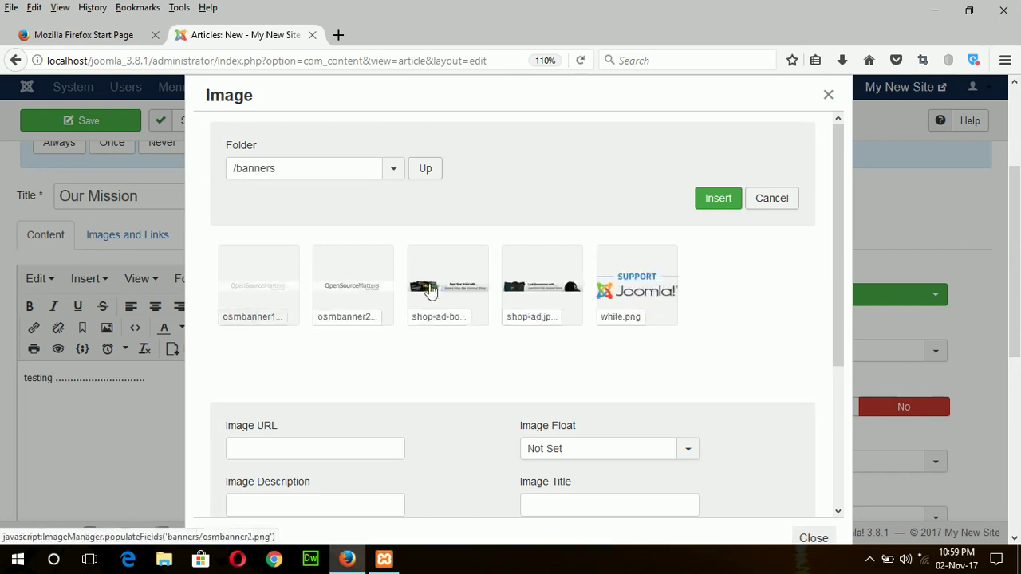
click(640, 293)
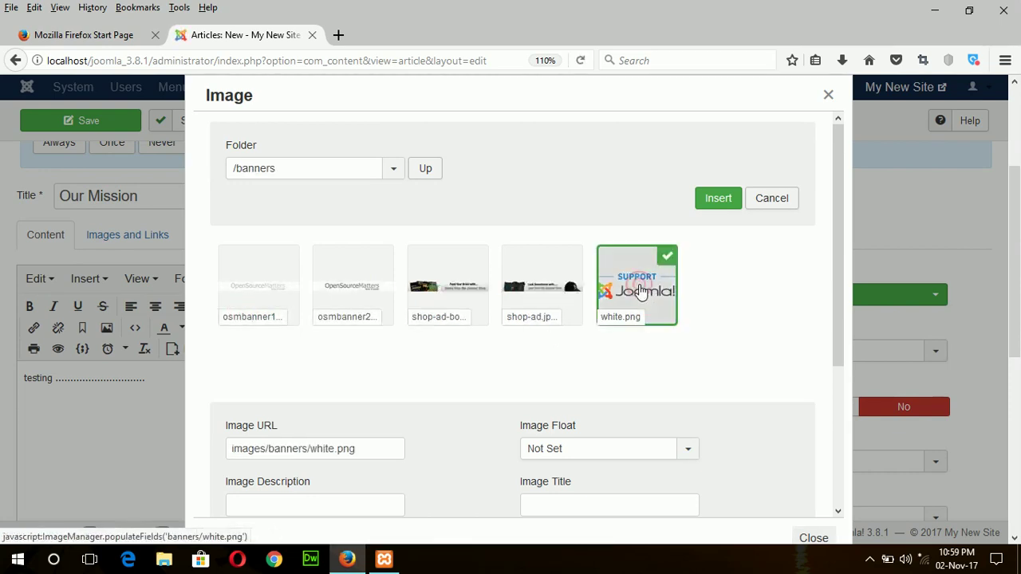
click(707, 201)
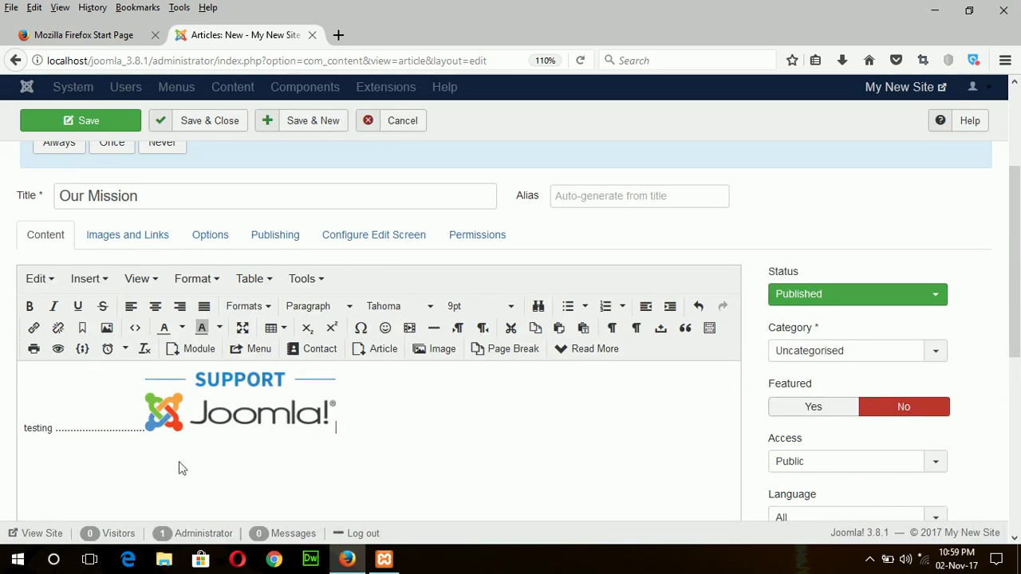
Step: Move the Support Joomla image onto its own line and shrink it
click(149, 422)
click(149, 422)
key(Return)
click(149, 423)
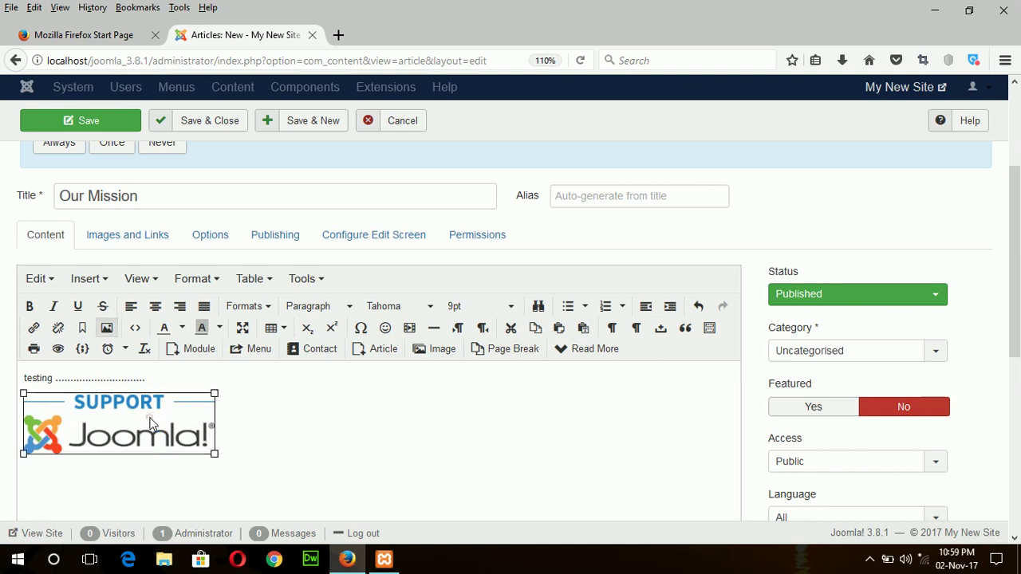
mouse_move(216, 393)
mouse_down()
mouse_move(239, 388)
mouse_move(219, 411)
mouse_move(205, 409)
mouse_up()
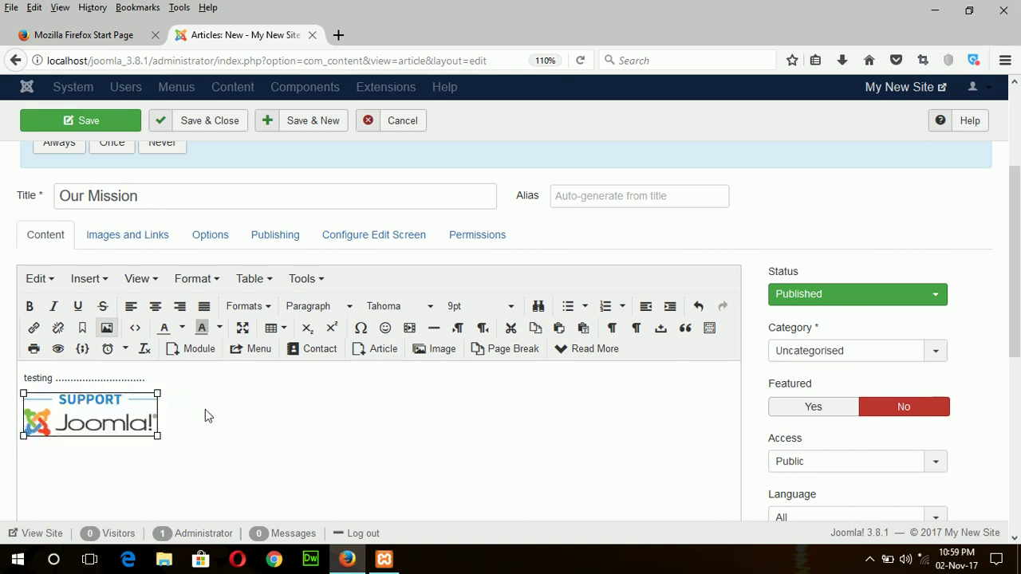
click(407, 434)
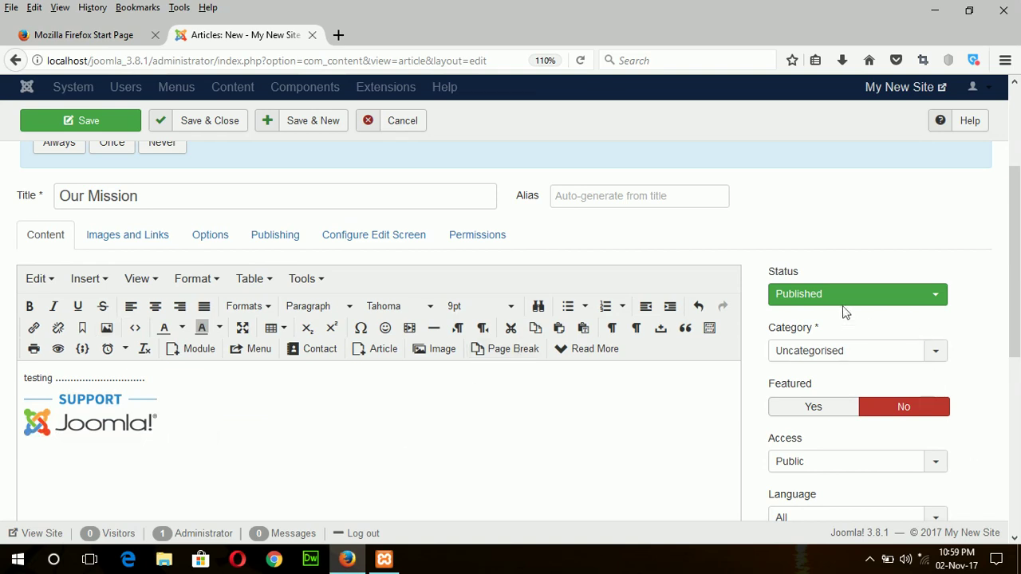
Step: Assign the article to the Our Mission category and save it with Save & New
click(932, 355)
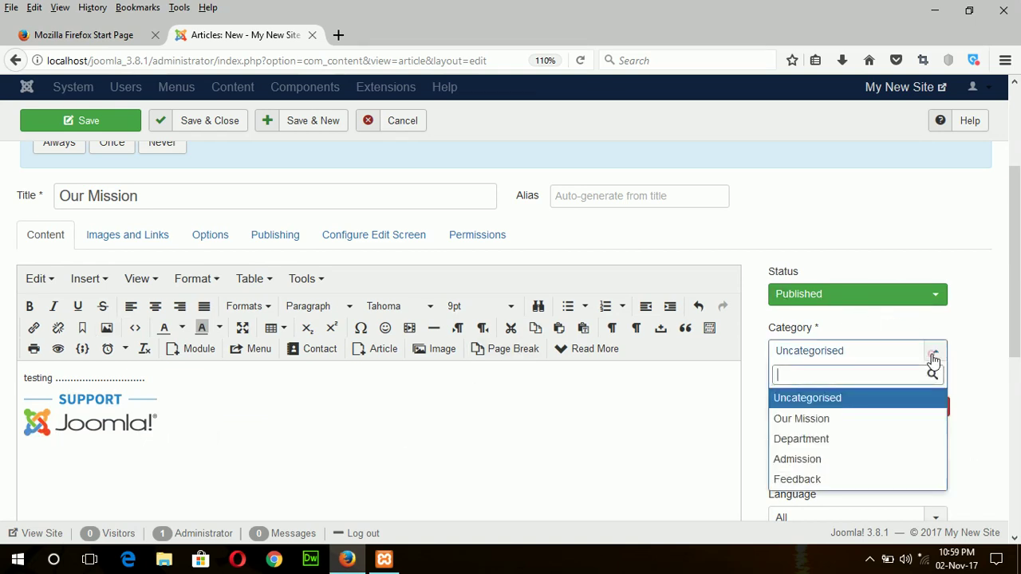
click(799, 421)
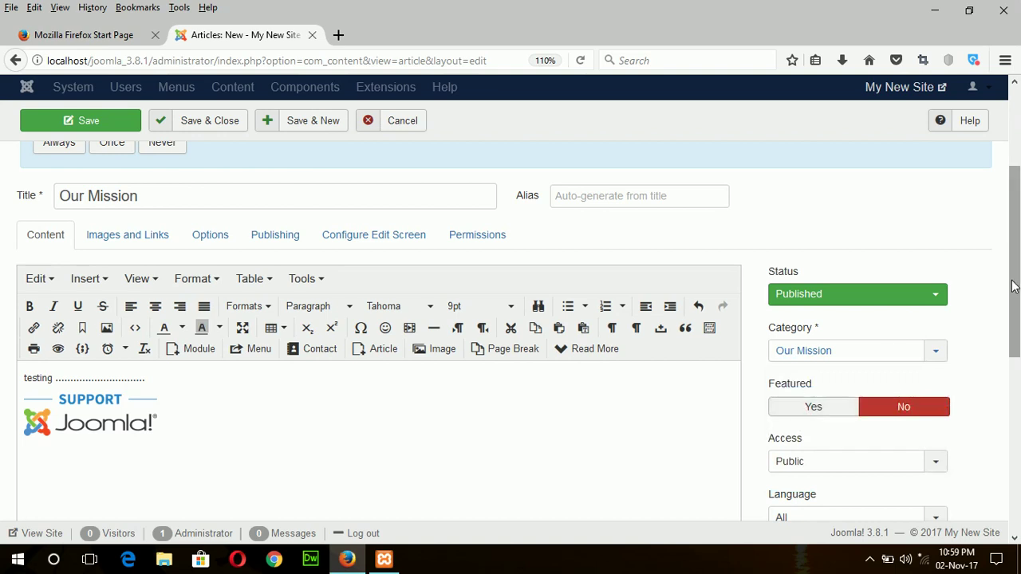
scroll(1006, 271, down, 3)
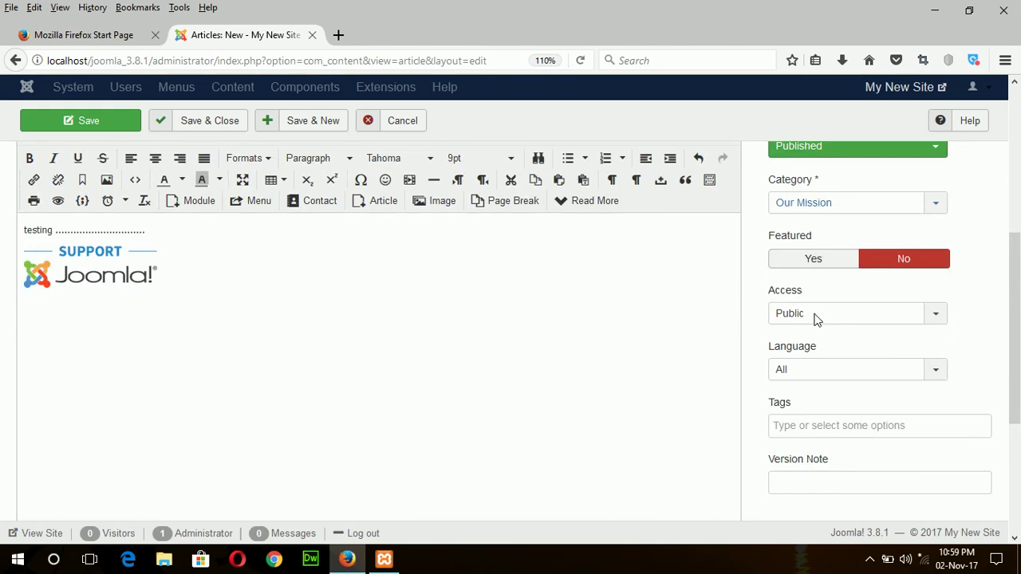
drag(1013, 352, 974, 177)
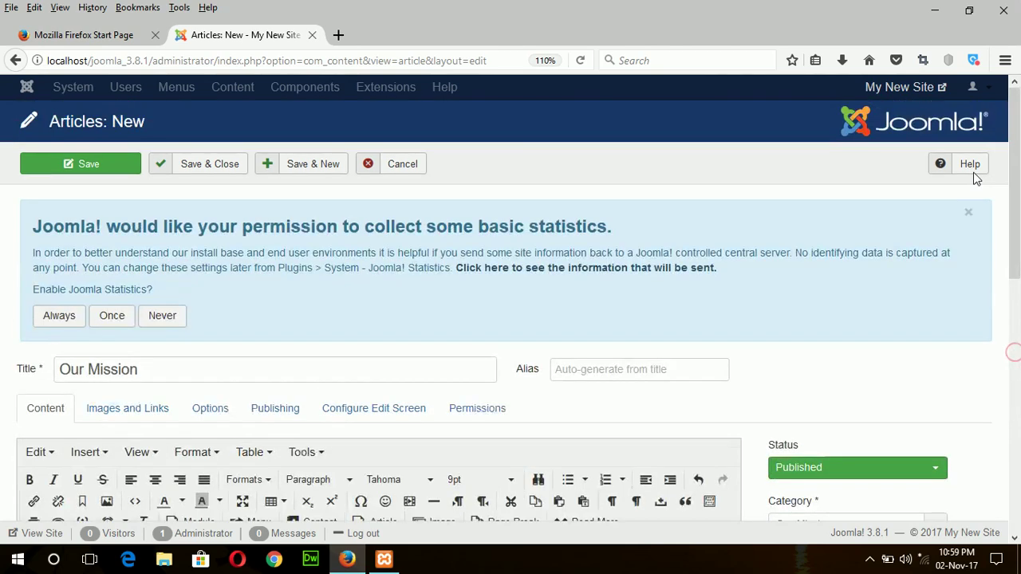
click(298, 164)
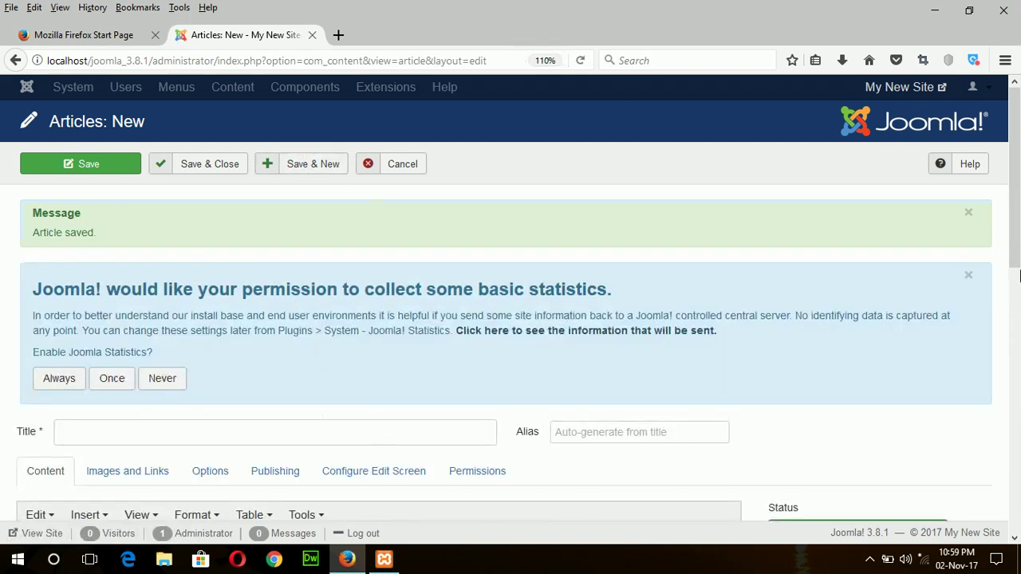
Step: Title the new article 'CSE' and write 'testing cse' in the body
scroll(1013, 255, down, 3)
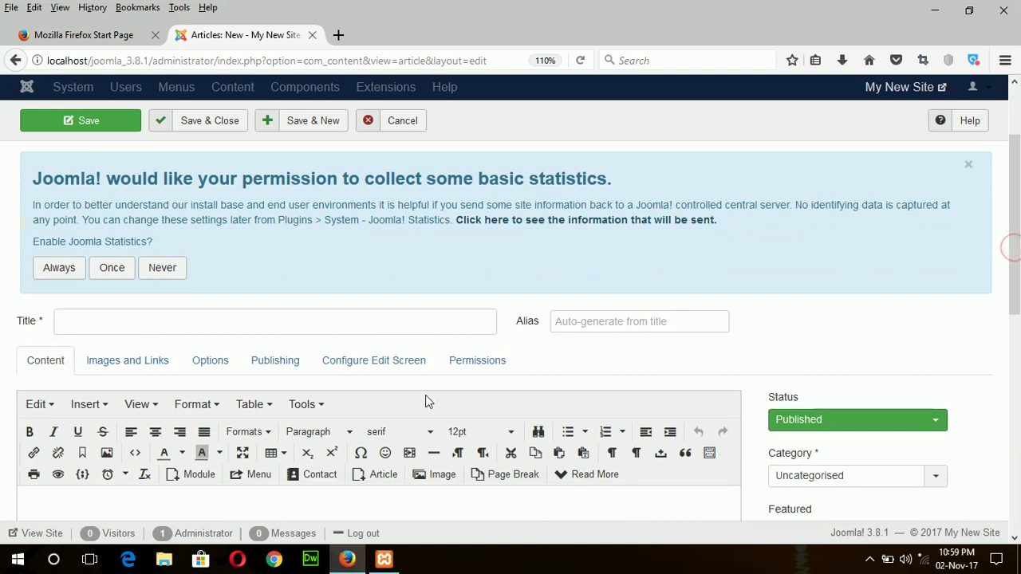
click(370, 321)
text(department)
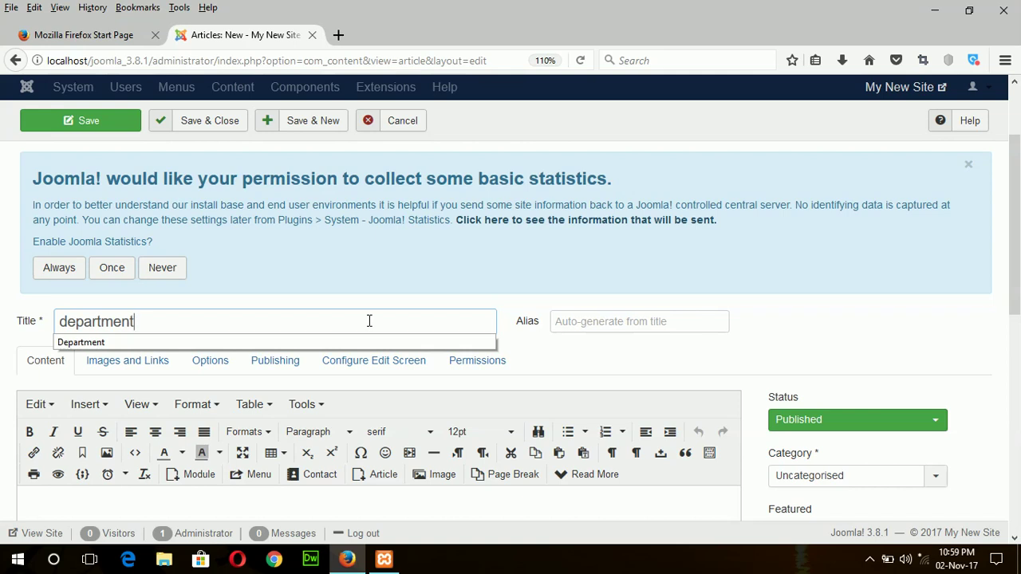
key(Escape)
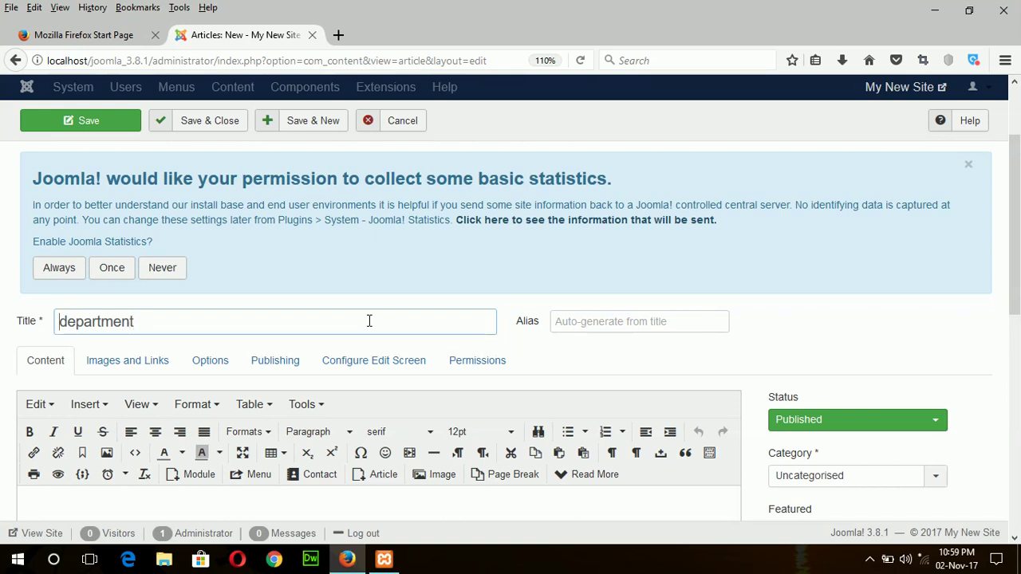
text(CSE)
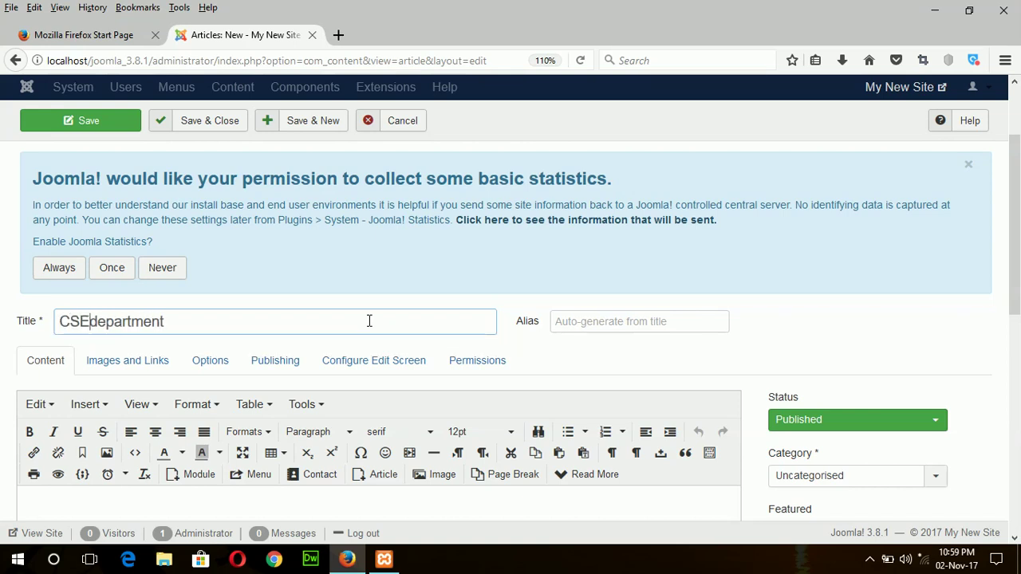
key(Delete)
key(Delete)
key(Delete)
key(Delete)
key(Delete)
key(Delete)
key(Delete)
key(Delete)
key(Delete)
key(Delete)
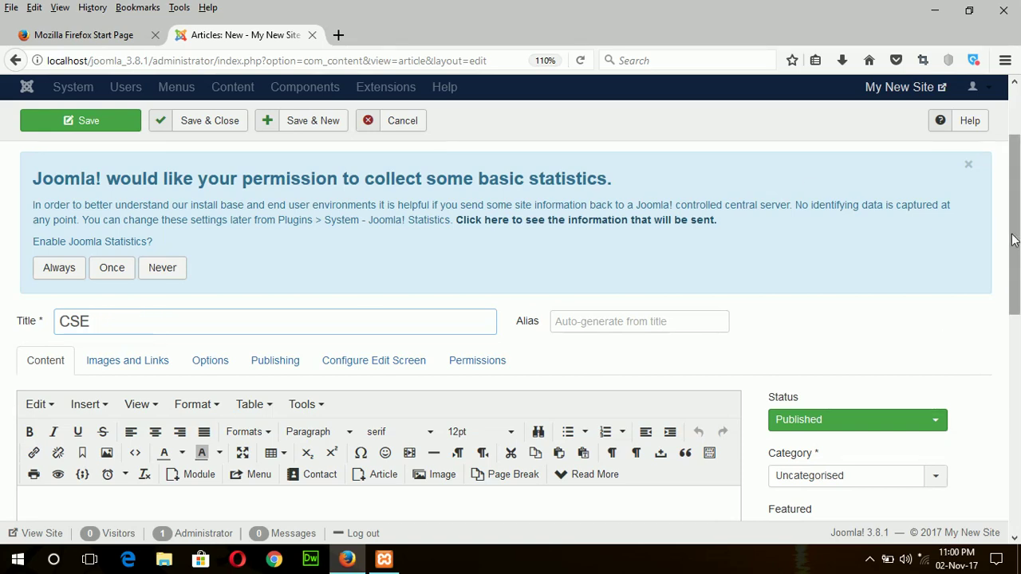
scroll(459, 415, down, 3)
click(423, 397)
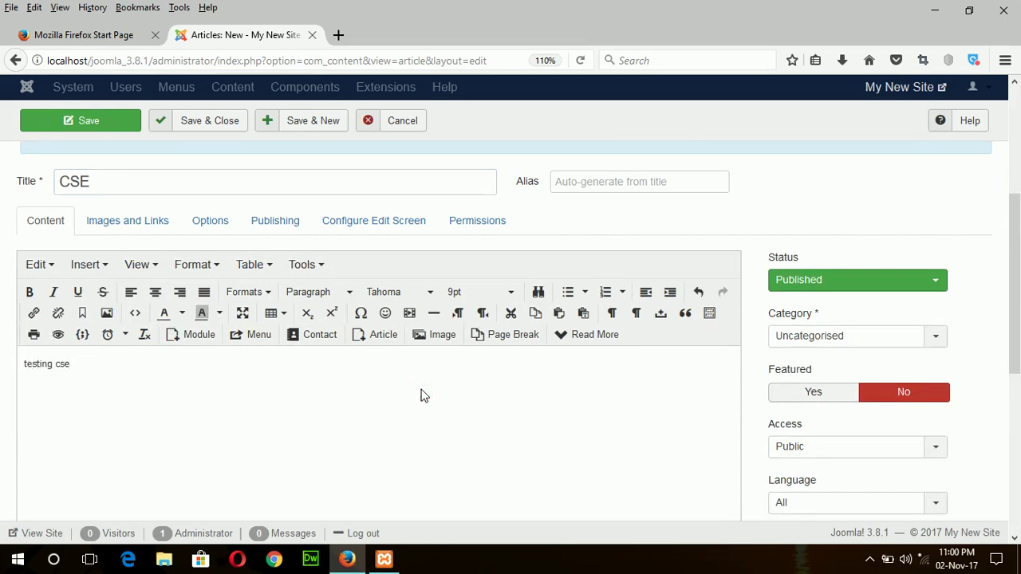
Step: Put the CSE article in the Department category and save it with Save & New
click(934, 338)
click(799, 424)
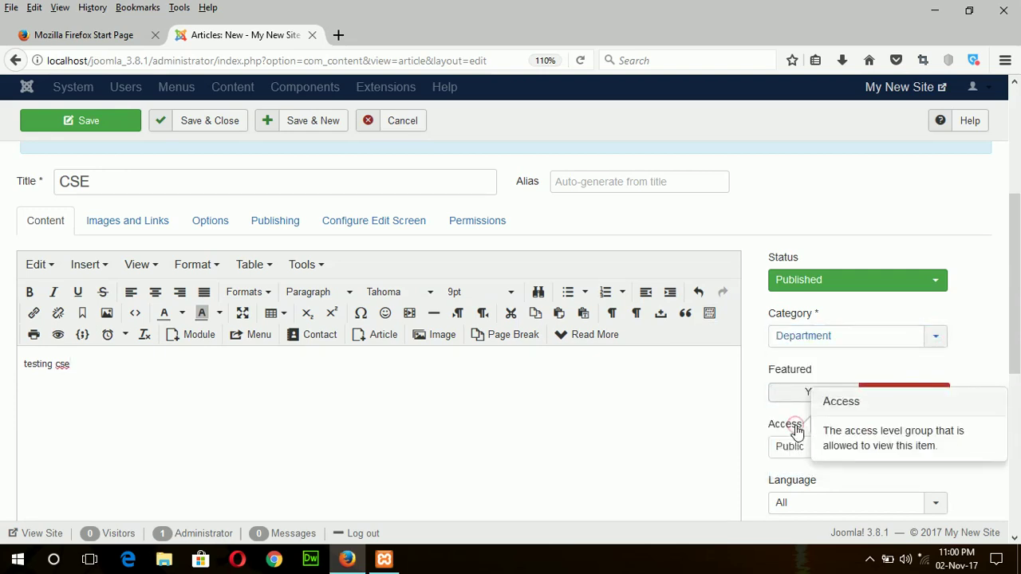
scroll(1014, 275, down, 2)
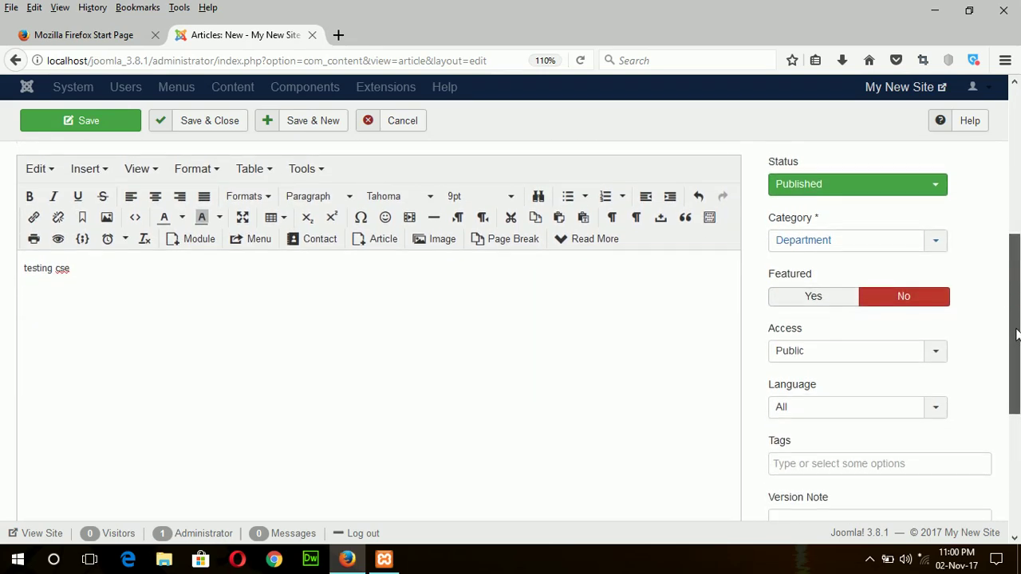
scroll(1007, 339, down, 1)
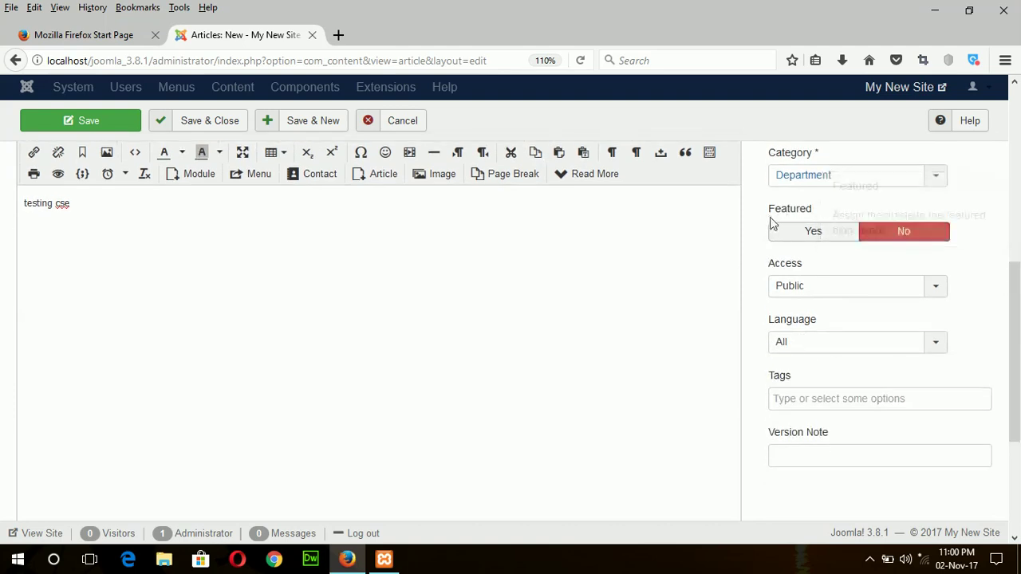
mouse_move(771, 222)
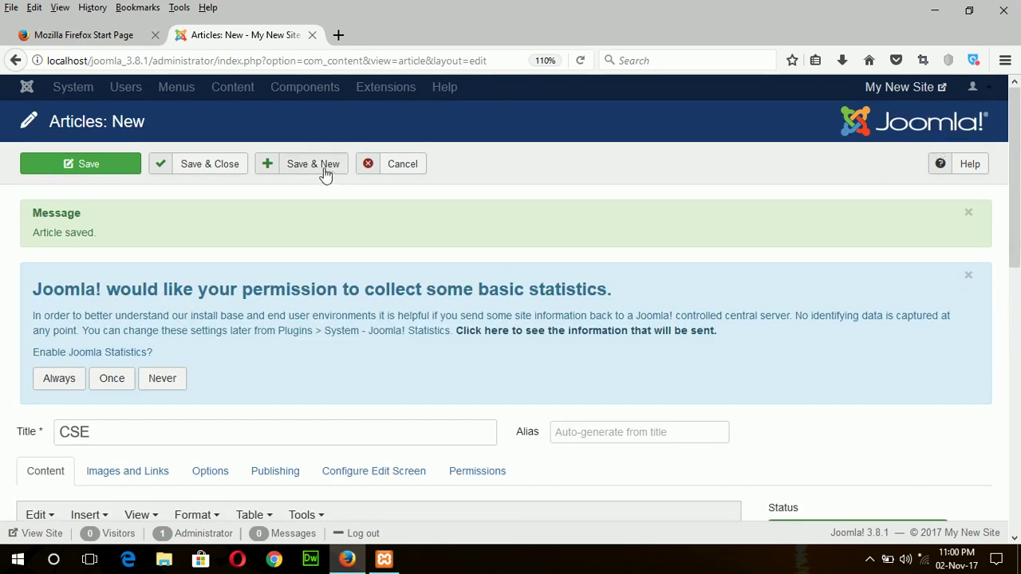
click(313, 163)
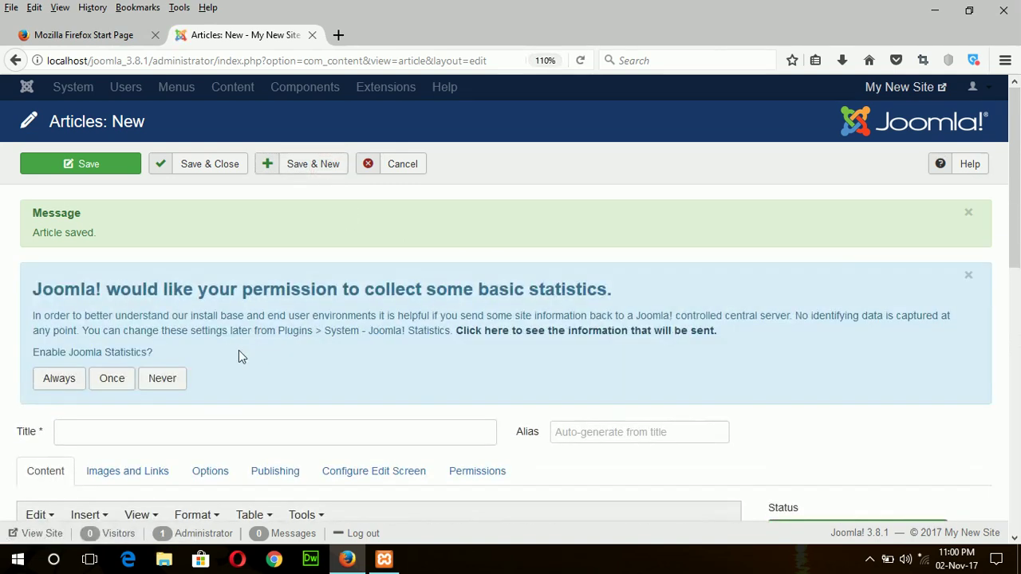
Step: Create a 'BBA' article reading 'testing bba' under Department and save it with Save & New
click(211, 441)
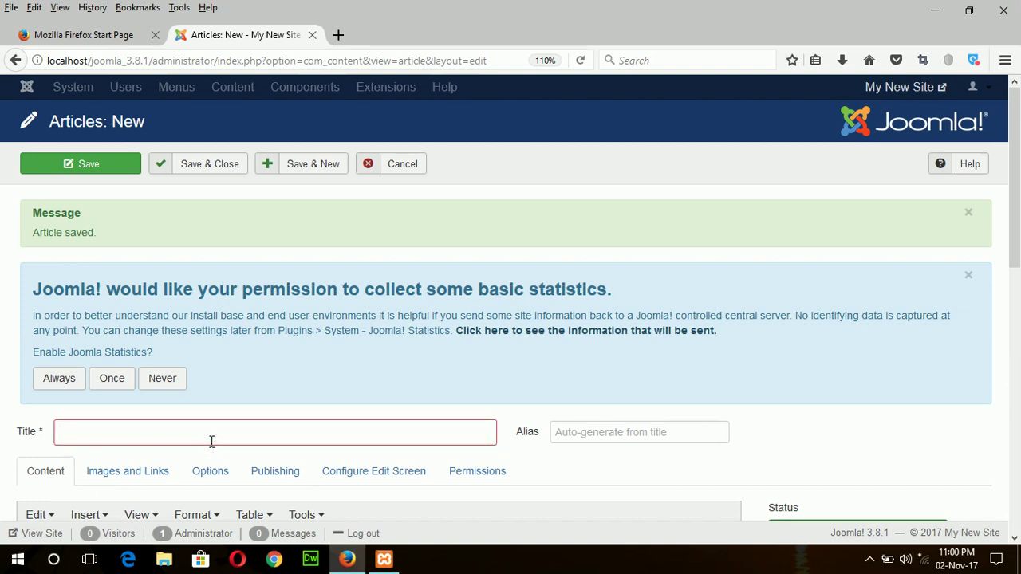
text(BBA)
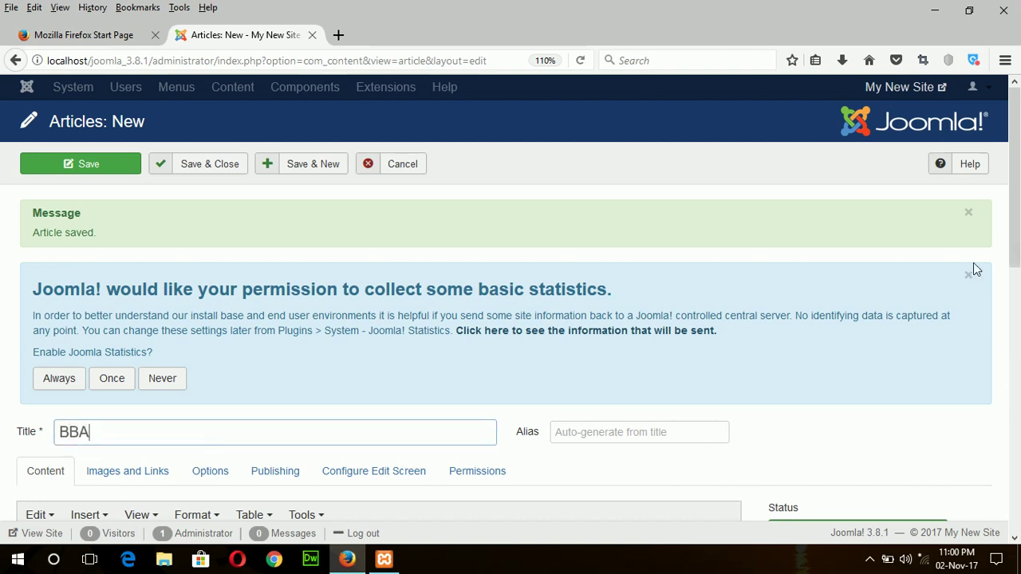
drag(1019, 239, 1019, 312)
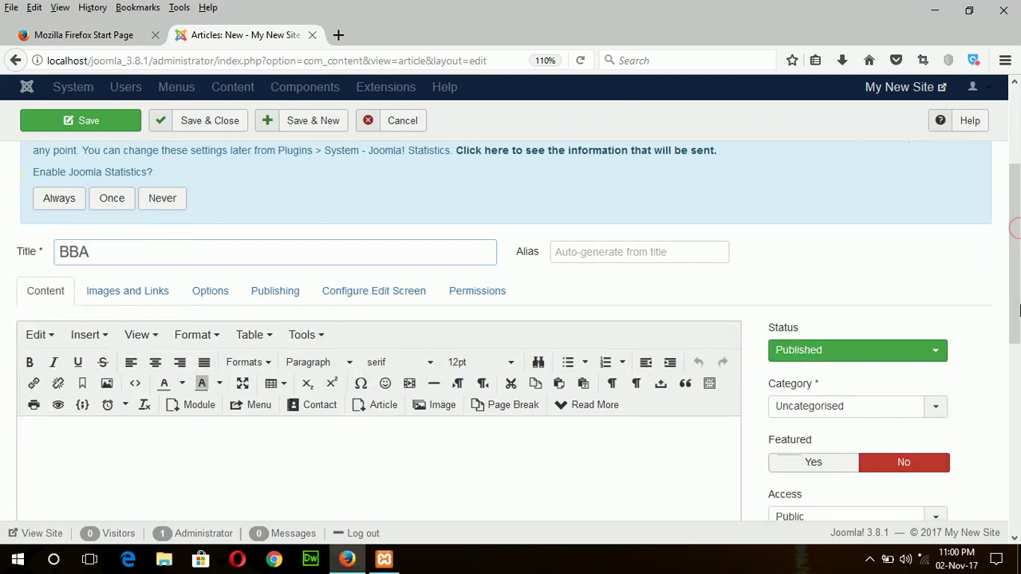
click(527, 459)
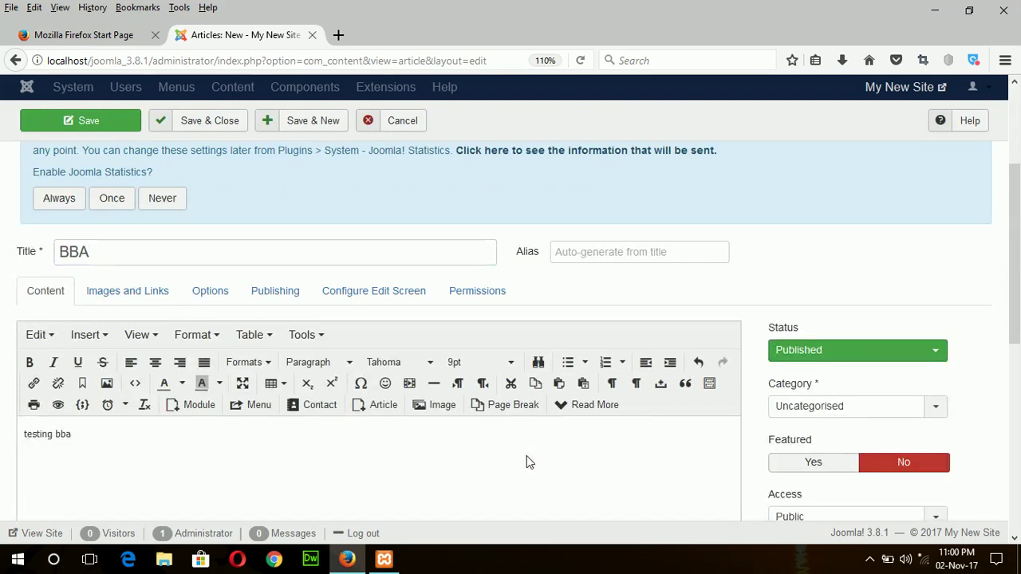
click(891, 414)
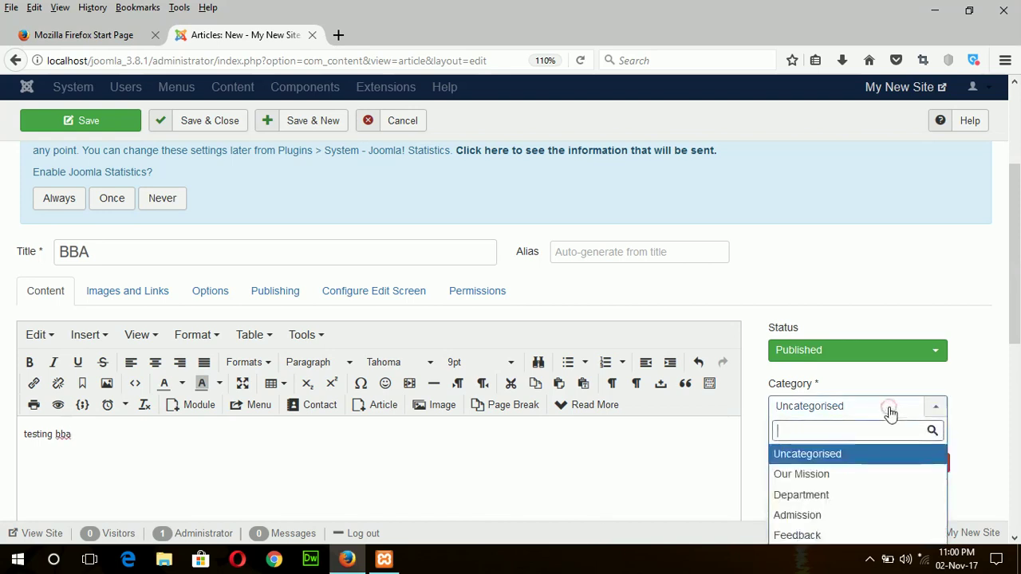
click(801, 495)
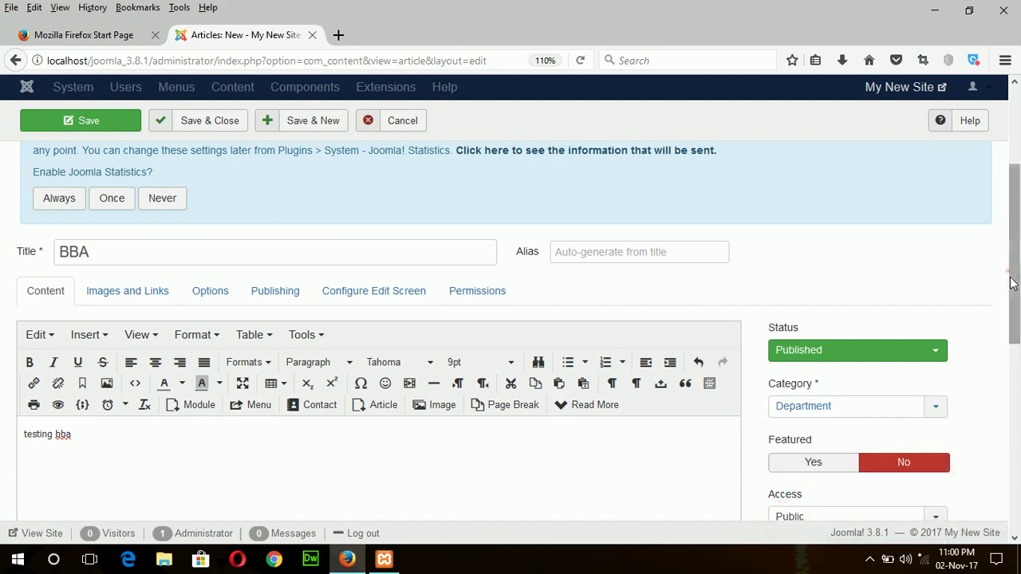
click(303, 126)
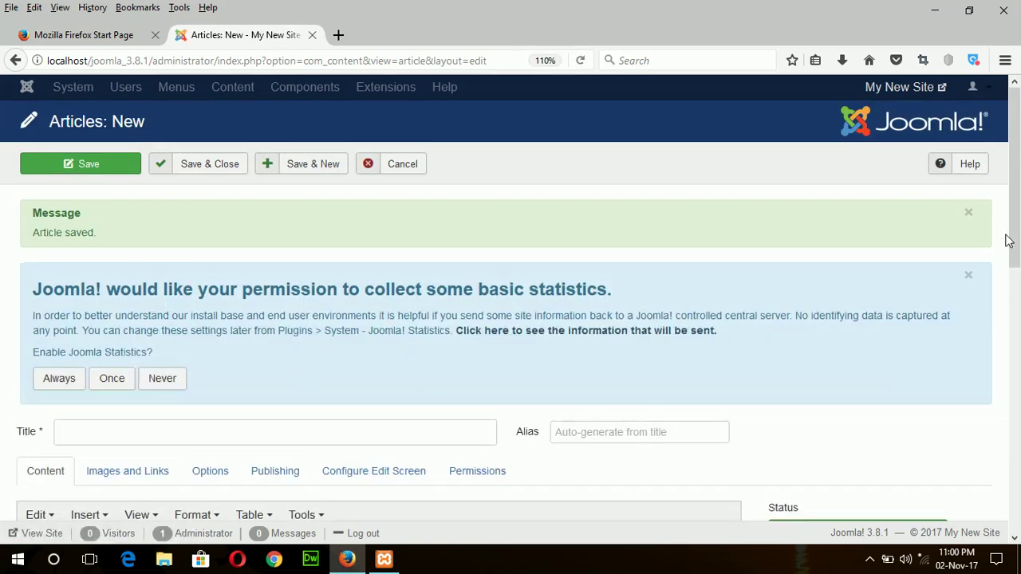
Step: Create article 'Feedback 1' with body 'testing' in the Feedback category, then Save & New
scroll(1008, 239, down, 3)
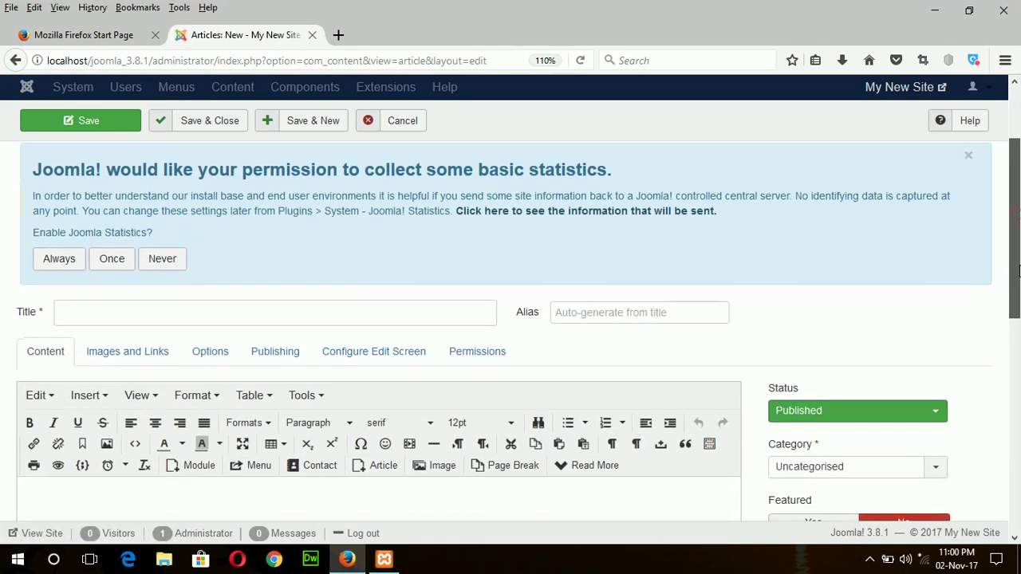
click(278, 314)
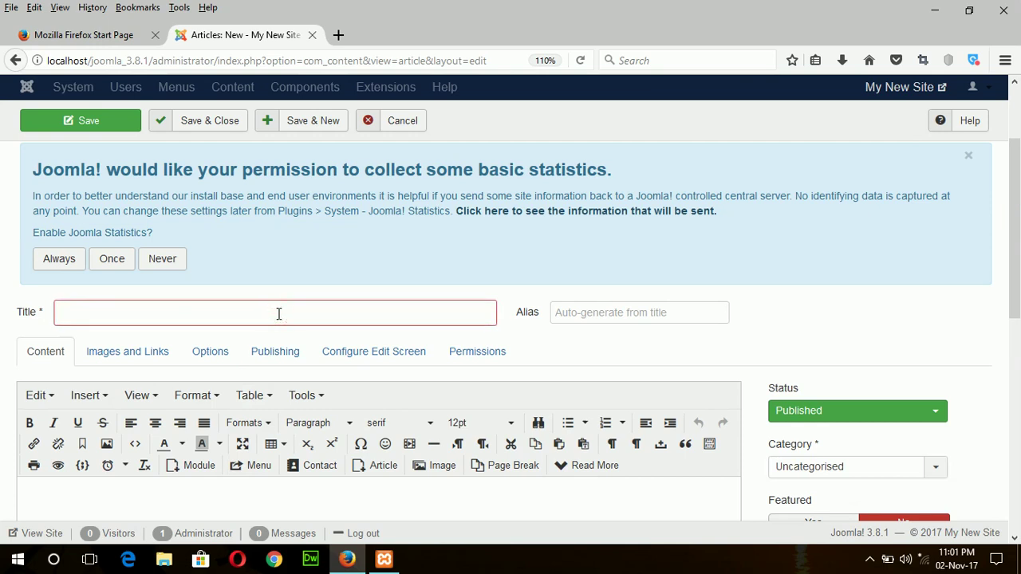
text(fe)
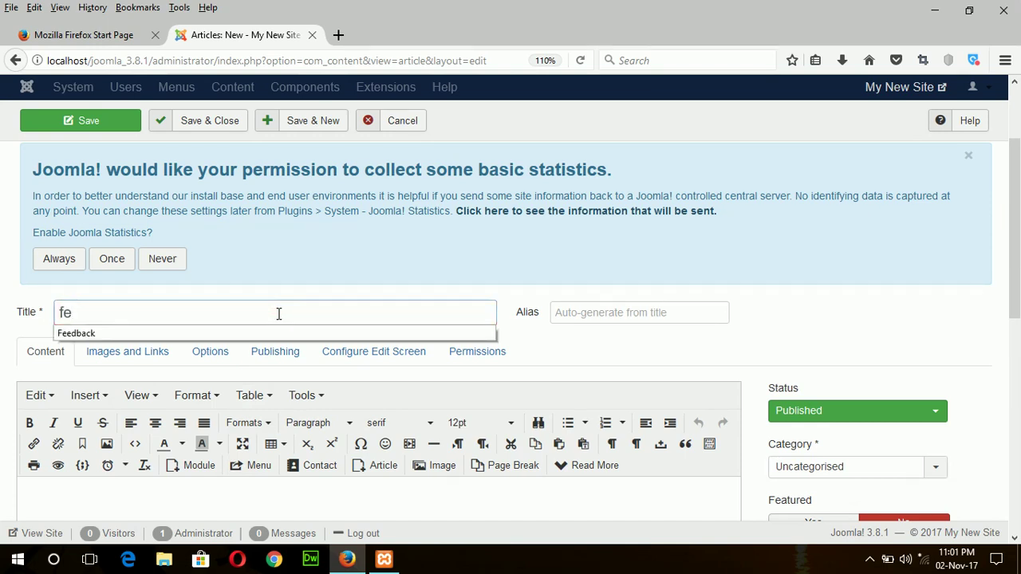
key(Down)
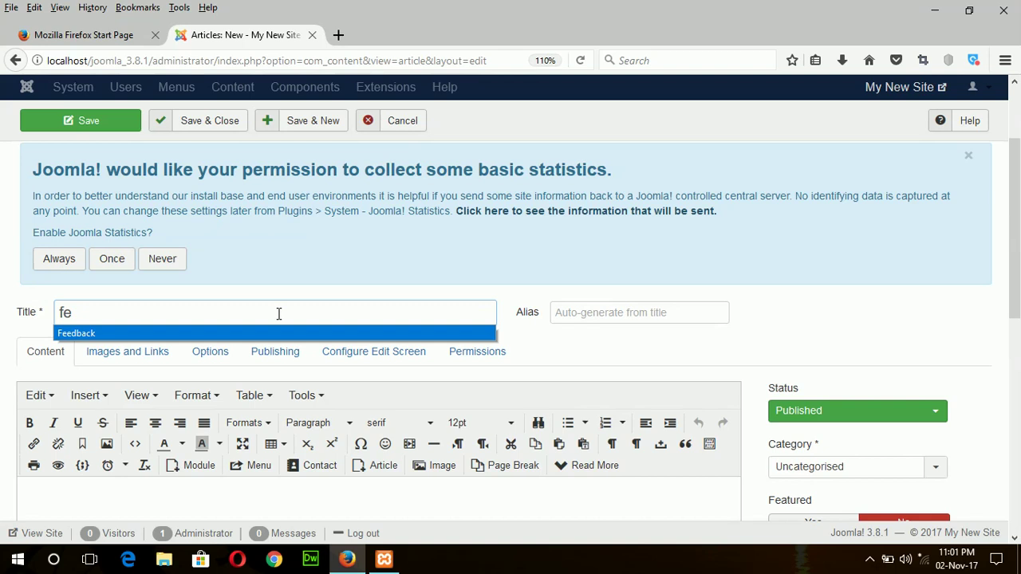
key(Return)
text(1)
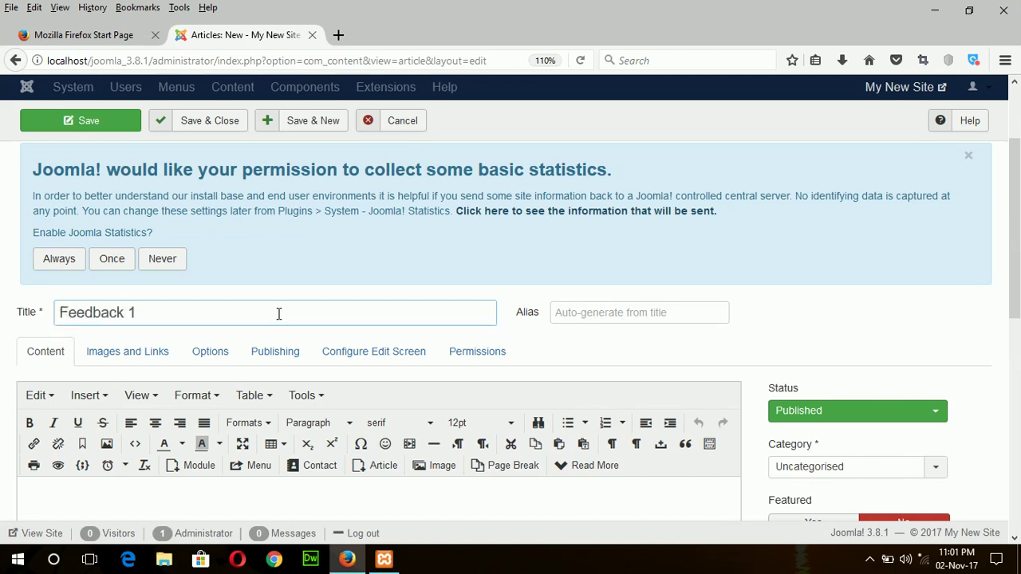
click(186, 505)
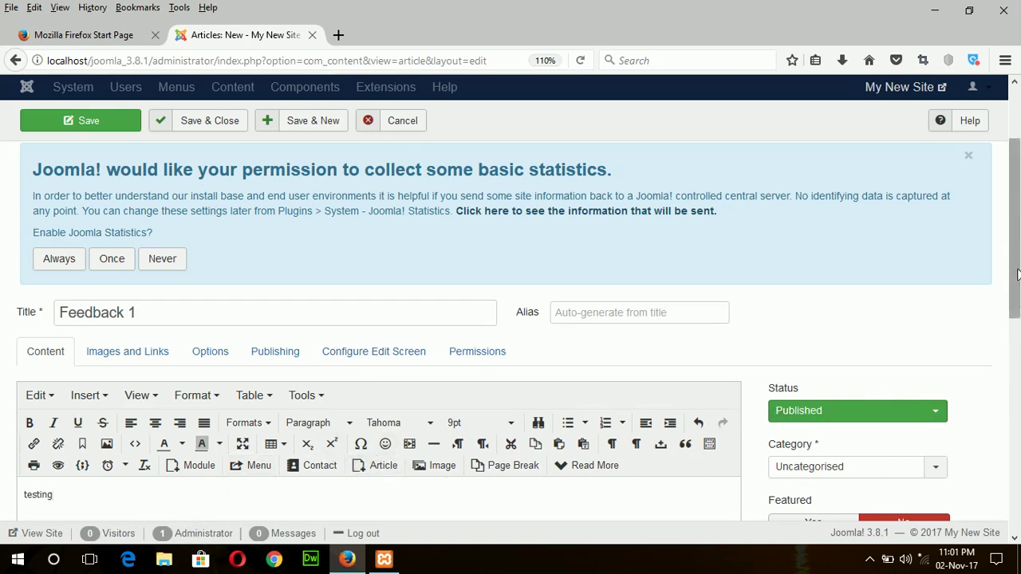
scroll(892, 391, down, 3)
click(913, 348)
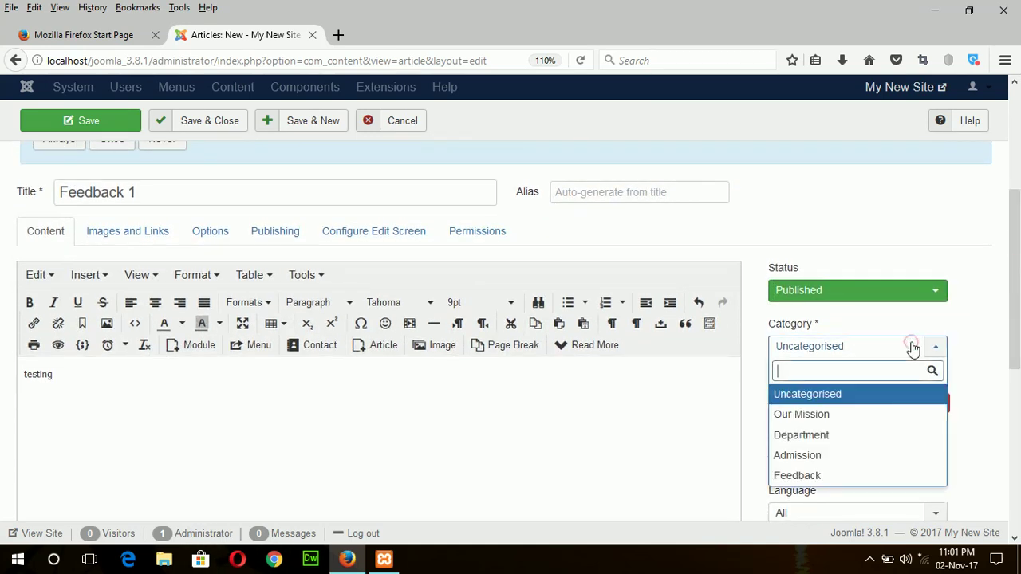
click(794, 477)
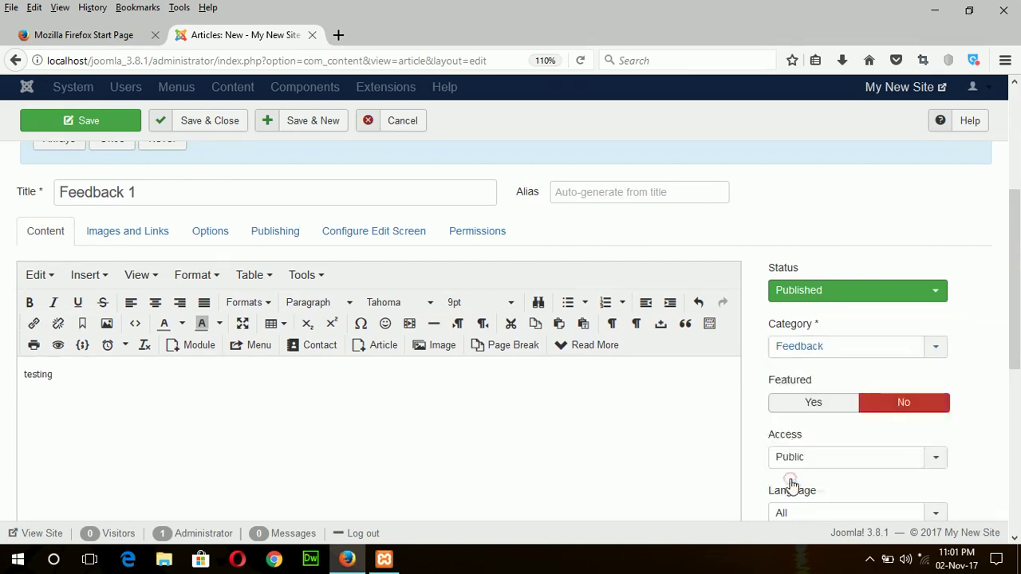
click(310, 121)
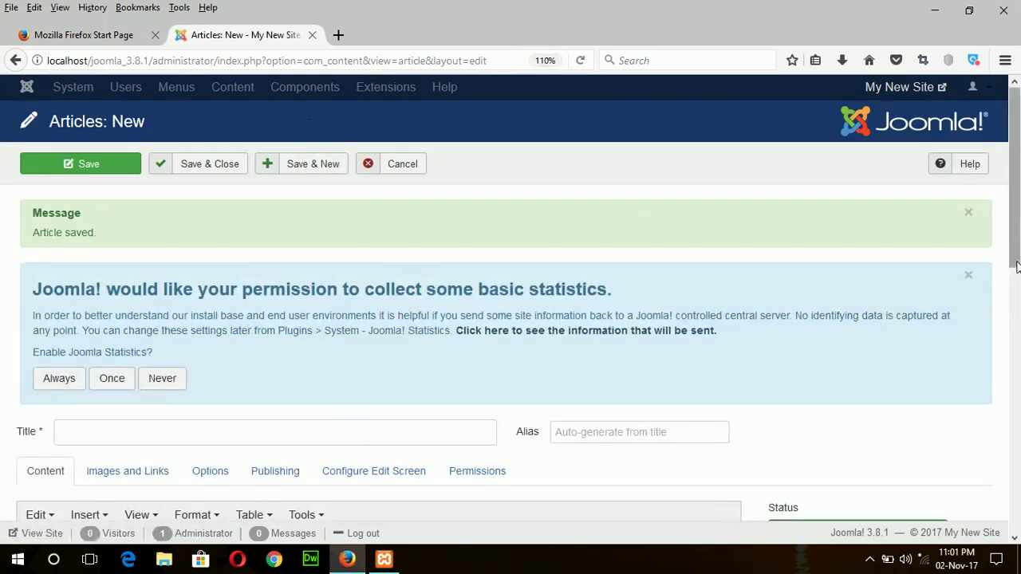
Step: Title the new article 'Feedback 2' and enter 'testing' as its body
scroll(404, 364, down, 3)
click(376, 310)
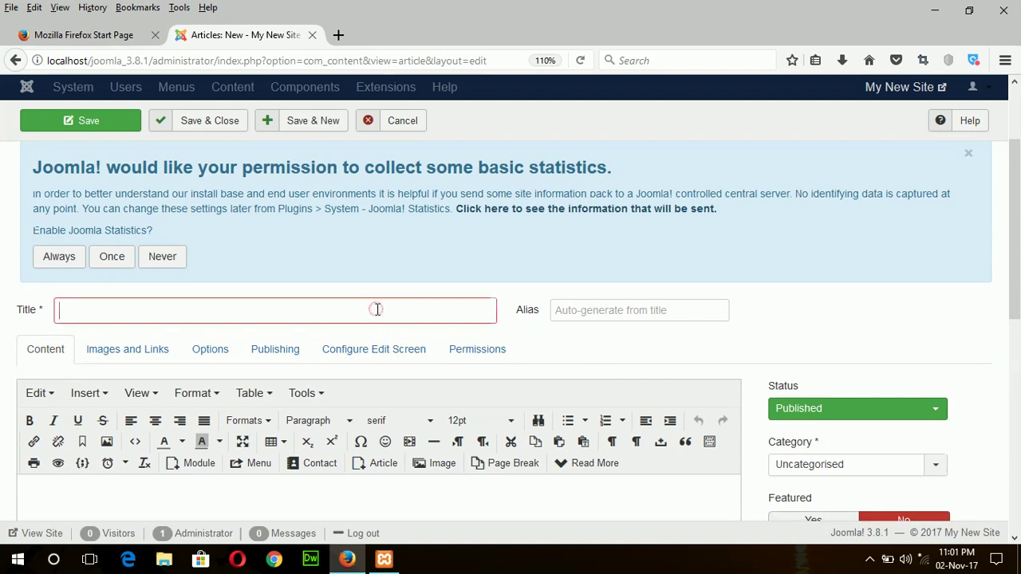
text(Feed)
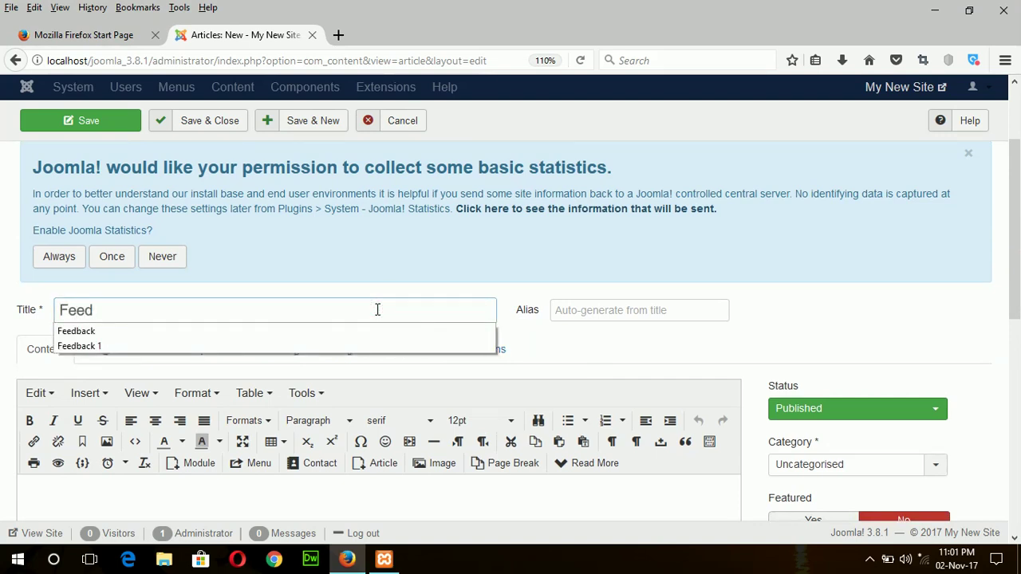
key(Down)
key(Down)
key(Return)
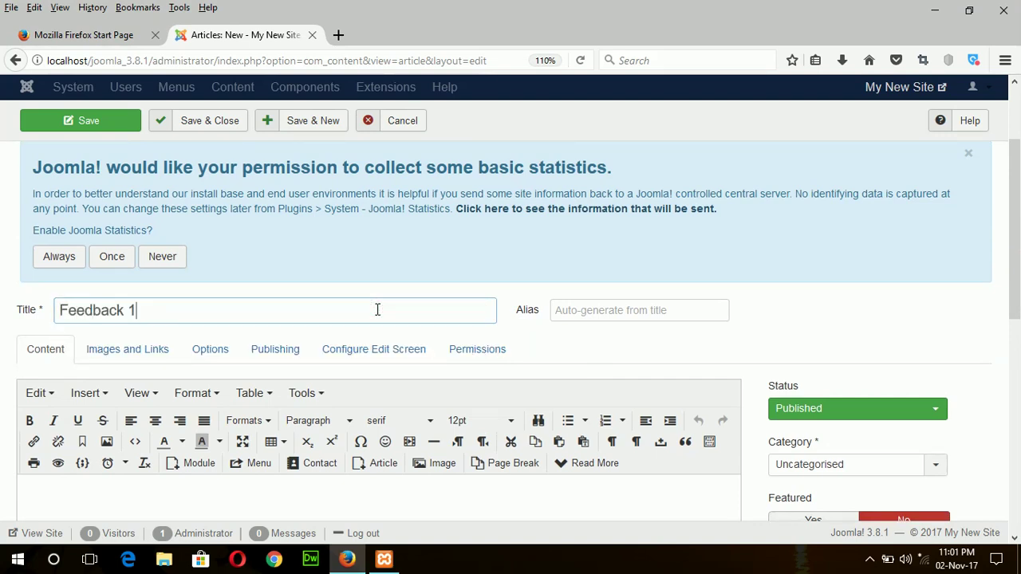
key(BackSpace)
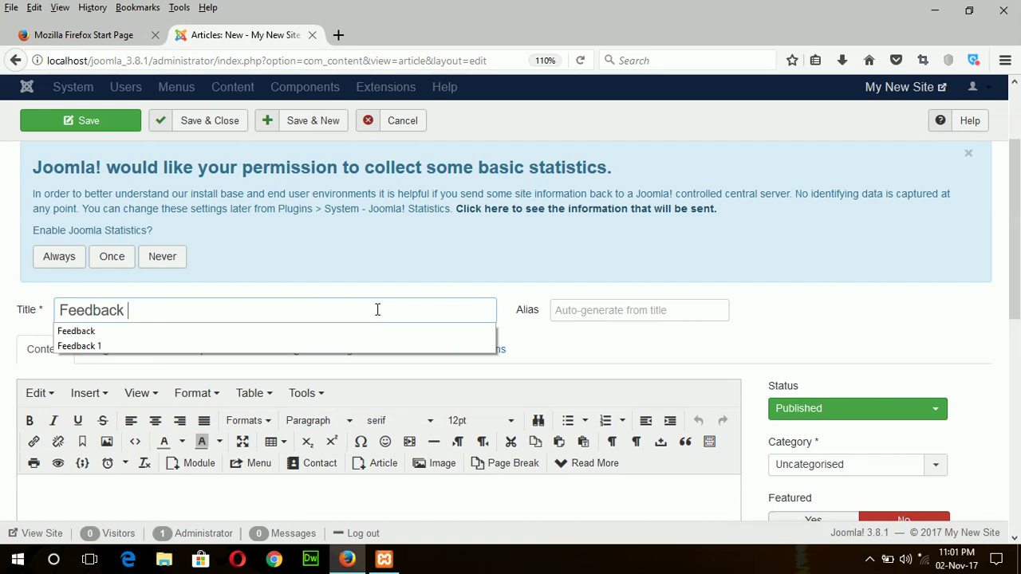
text(2)
click(265, 486)
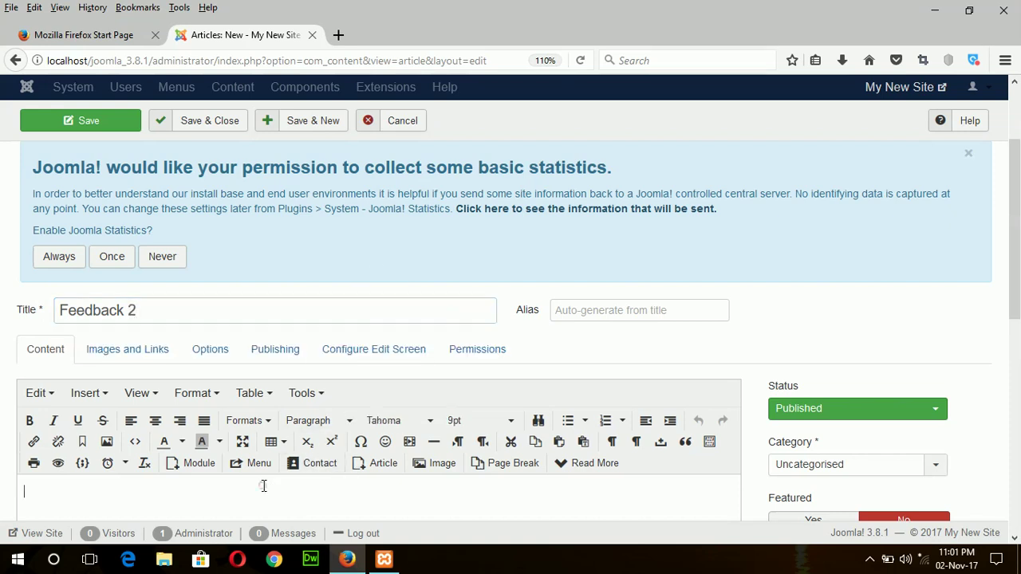
text(testing)
Step: File Feedback 2 under the Feedback category and Save & Close
click(939, 466)
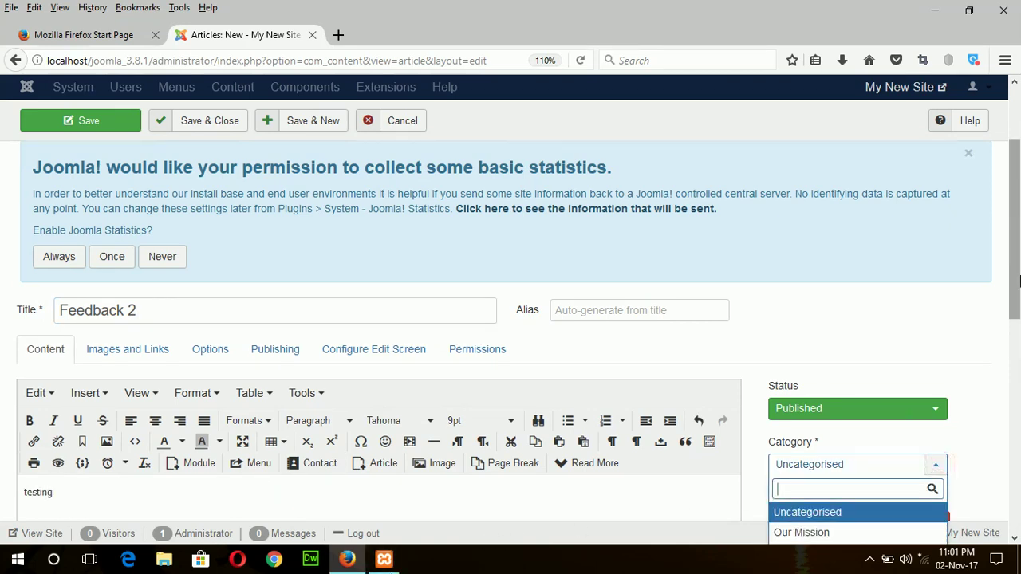
scroll(929, 479, down, 3)
click(793, 489)
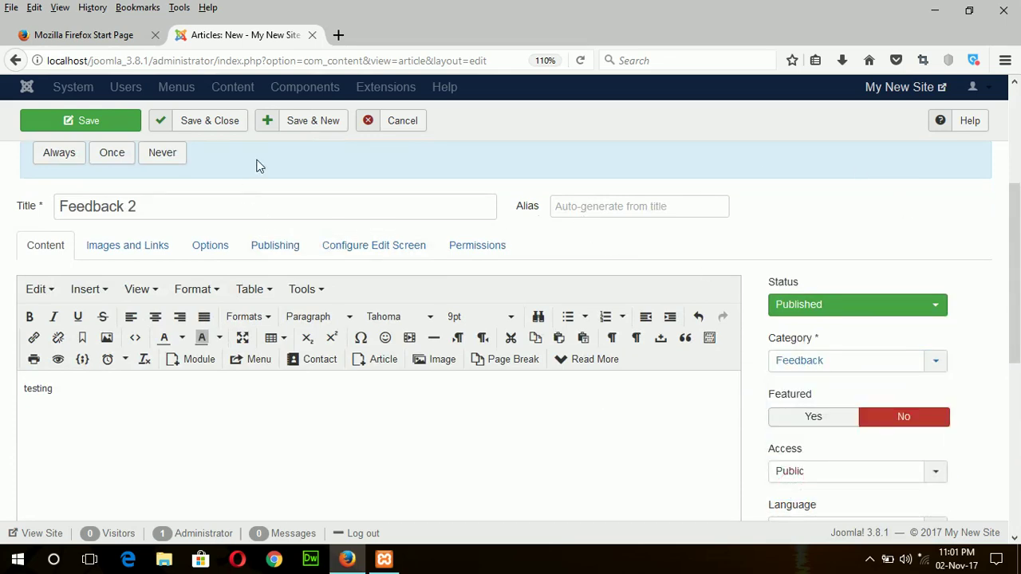
click(212, 126)
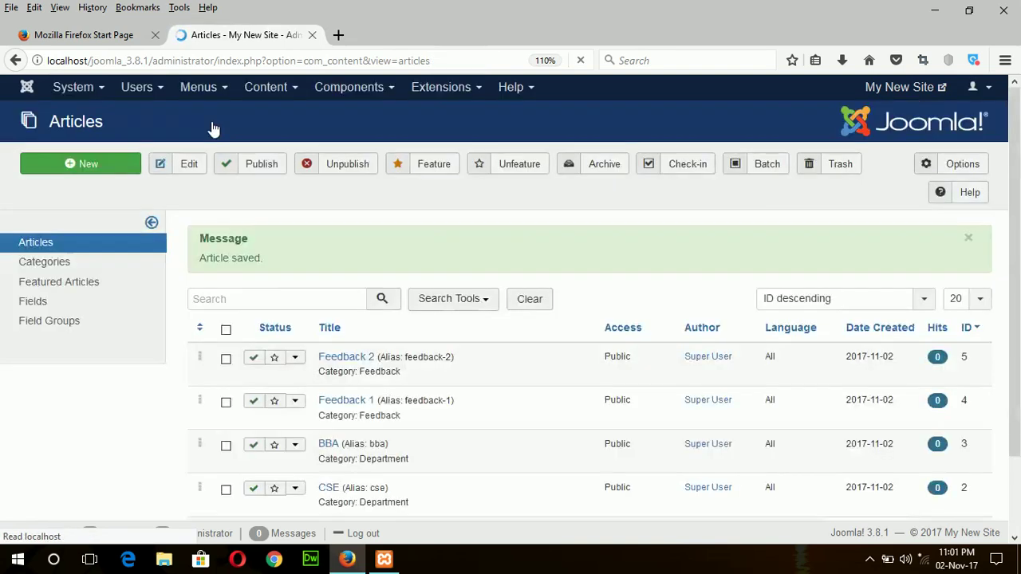
Step: Review the five articles listed: Feedback 2, Feedback 1, BBA, CSE and Our Mission
scroll(212, 126, down, 5)
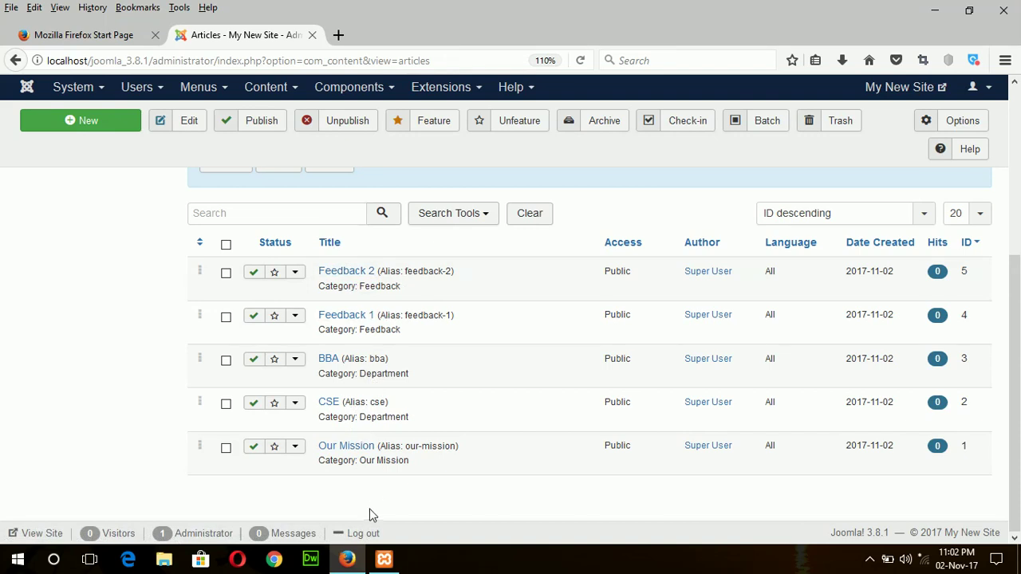
click(279, 90)
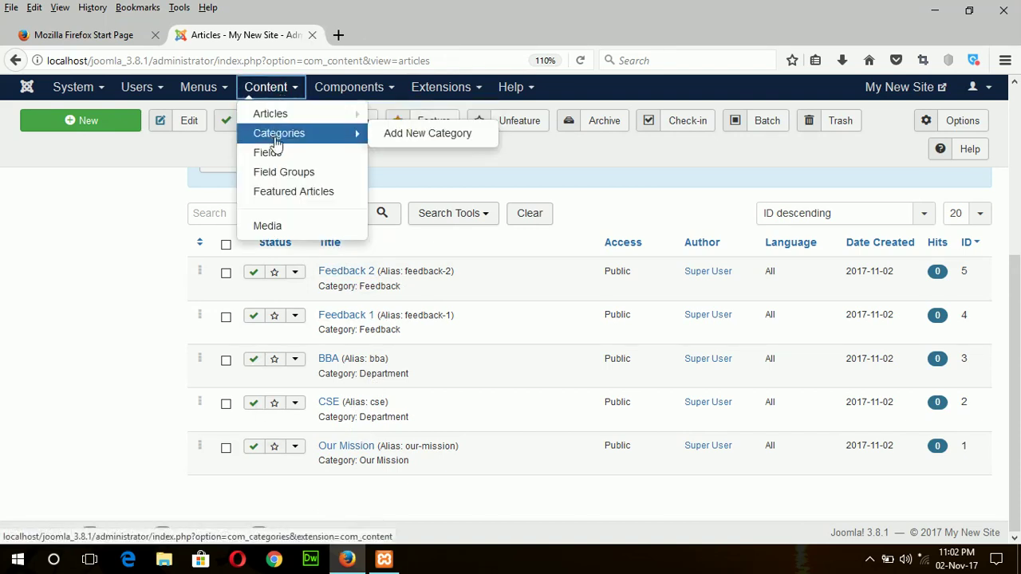
Step: Go to Content > Categories, review Department and Feedback, and start a new category
click(305, 137)
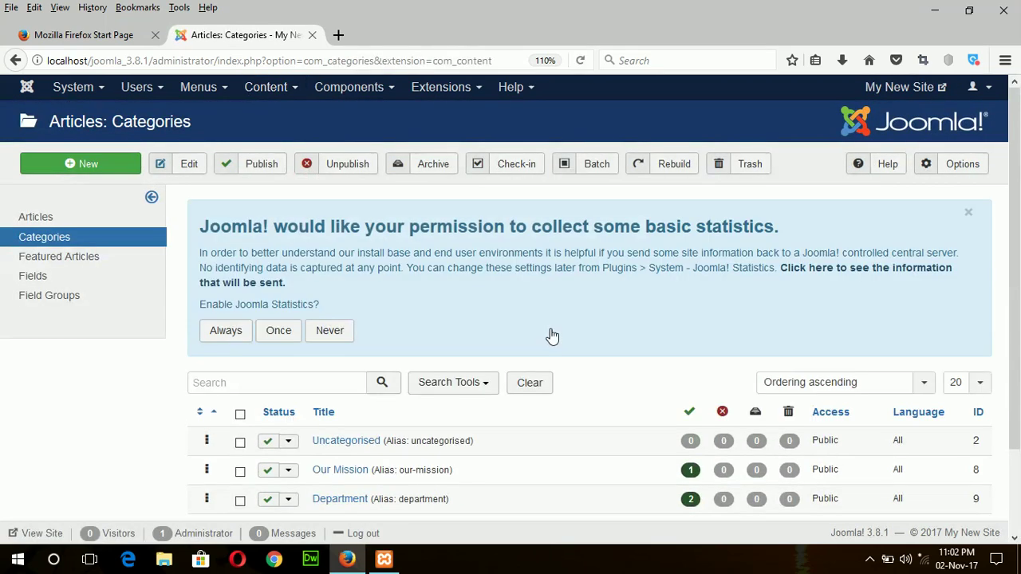
scroll(551, 337, down, 3)
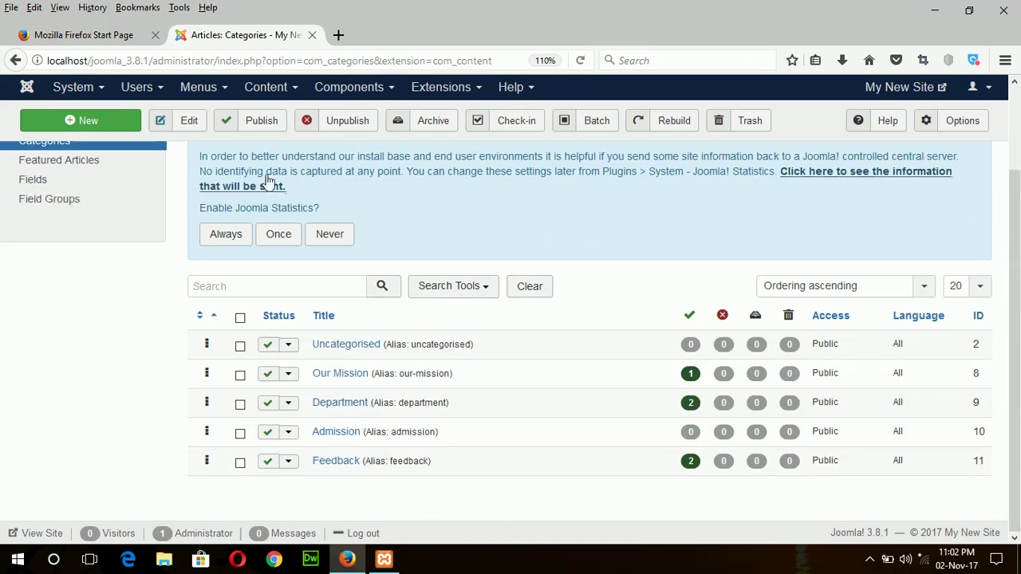
click(100, 127)
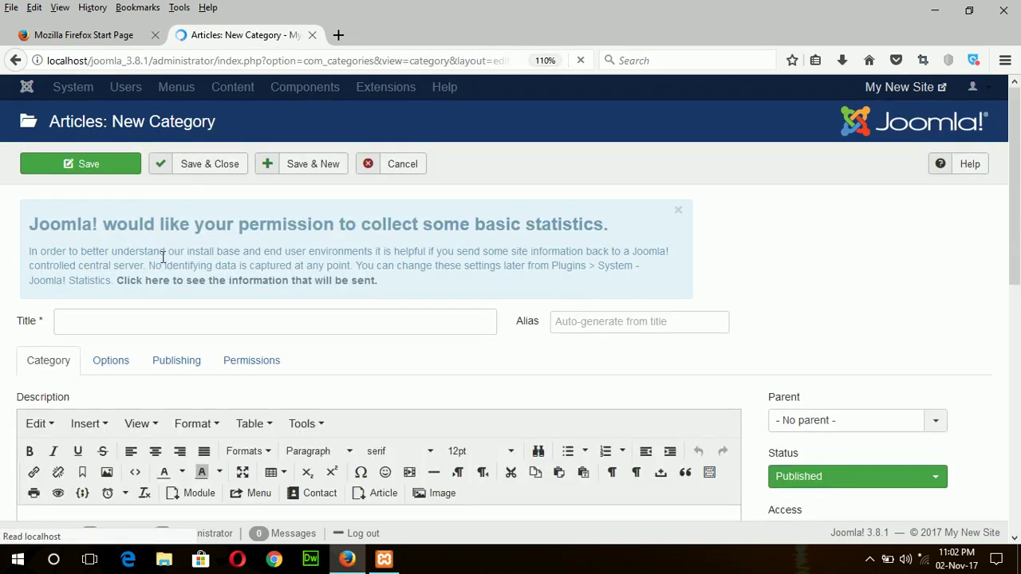
Step: Create category 'CSE' with parent Department and Save & New
click(117, 375)
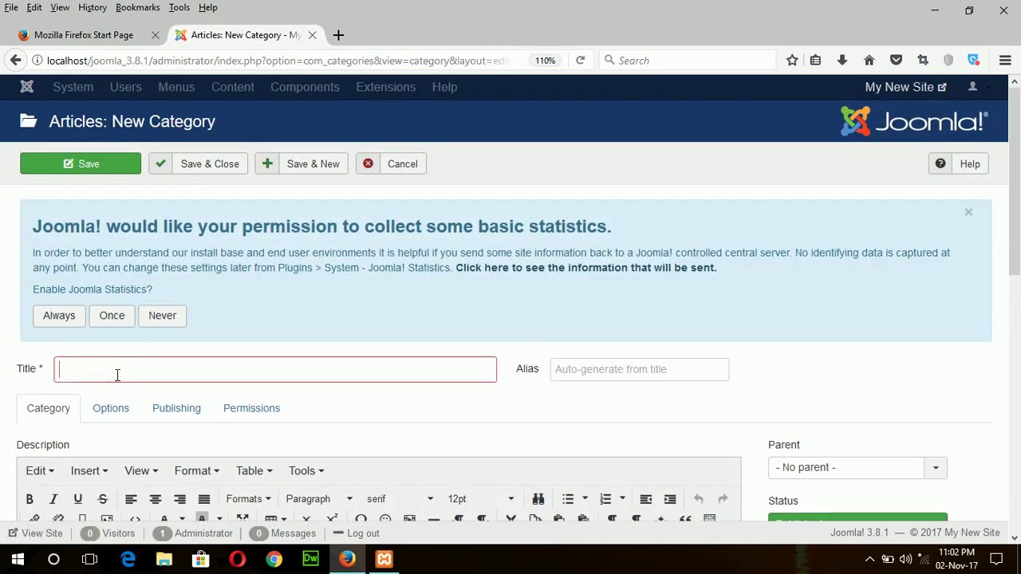
text(CSE)
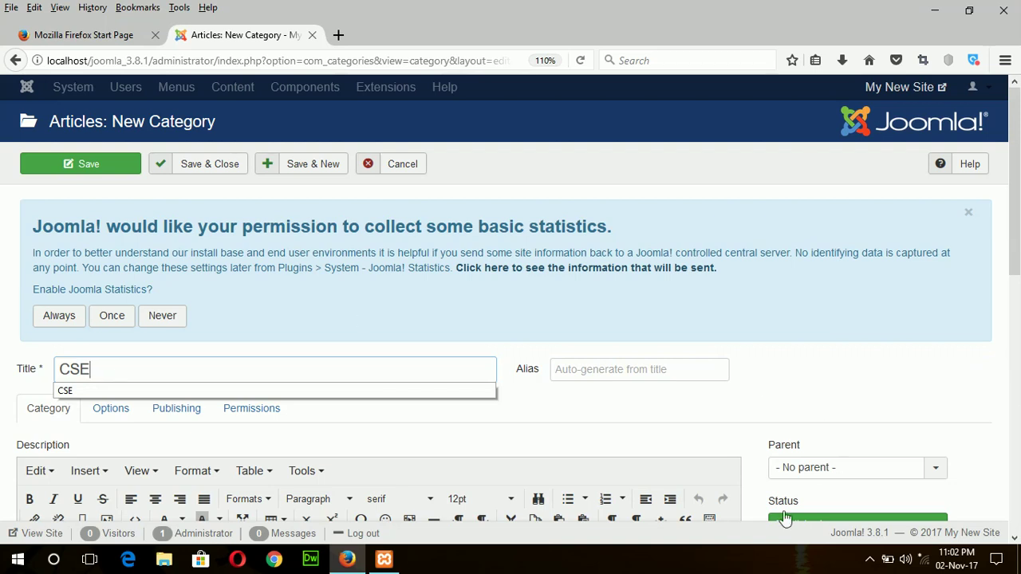
click(936, 469)
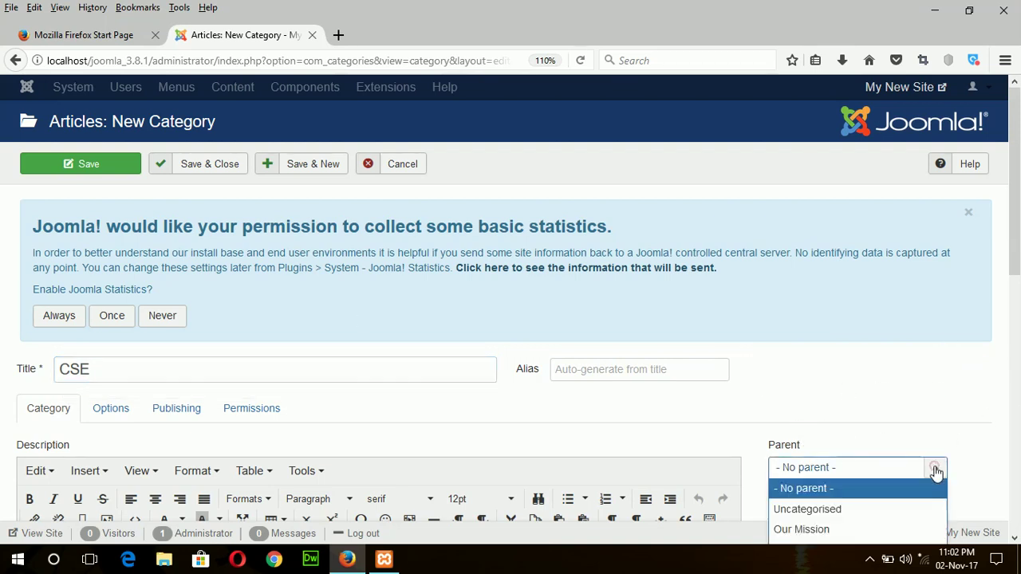
drag(1013, 263, 1017, 347)
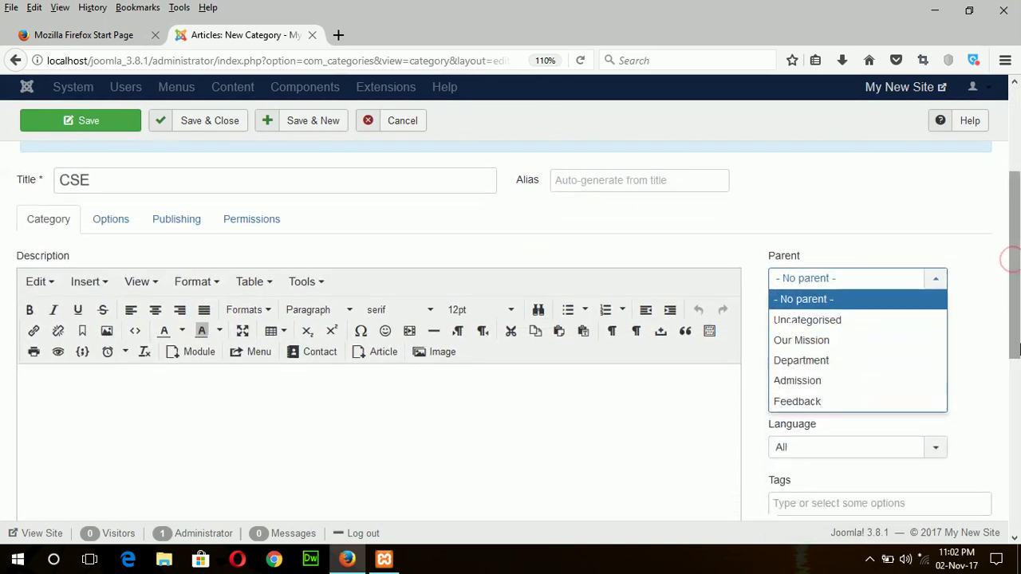
click(820, 363)
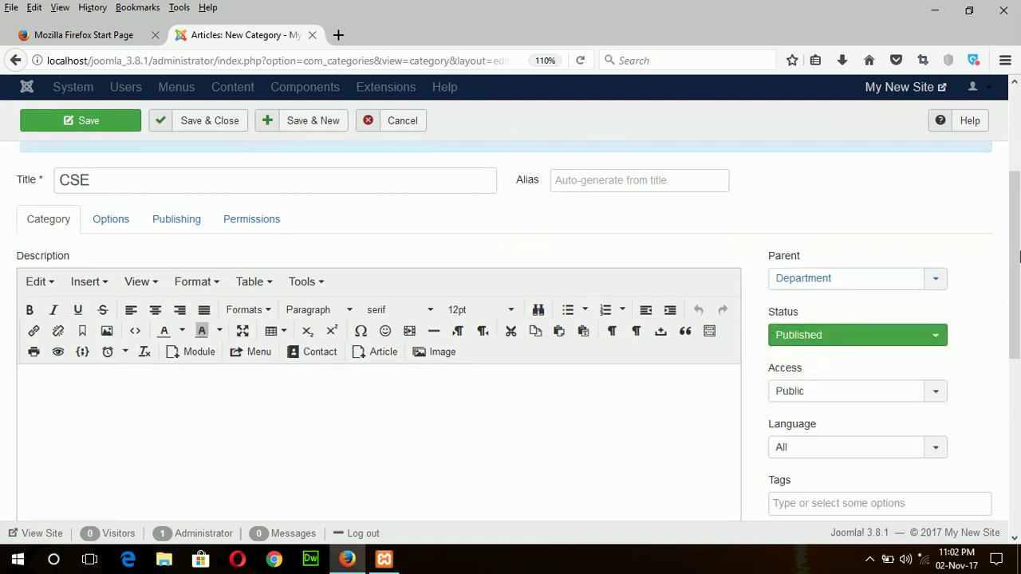
click(297, 121)
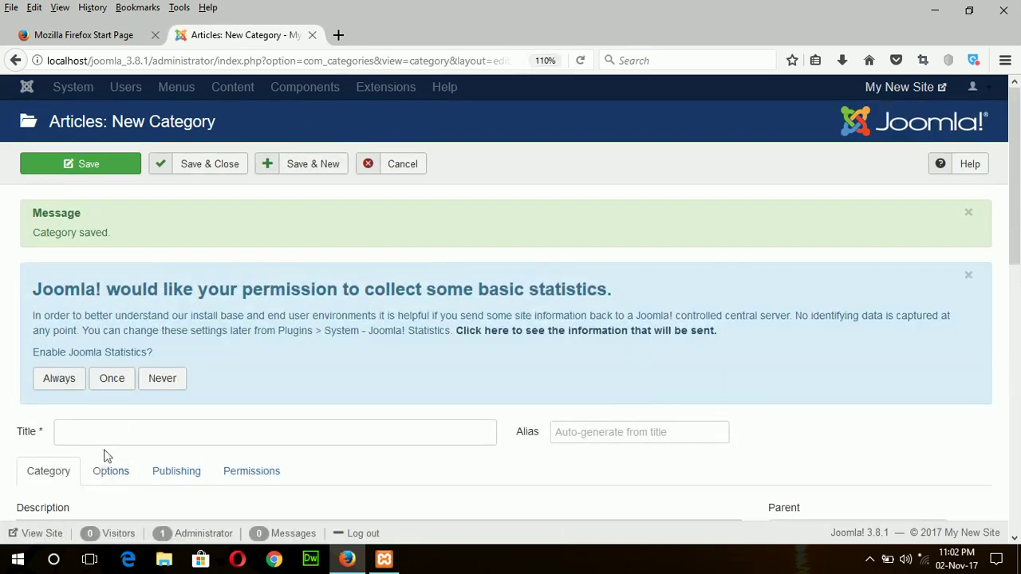
Step: Create category 'BBA' with parent Department and Save & Close
click(117, 430)
text(BBA)
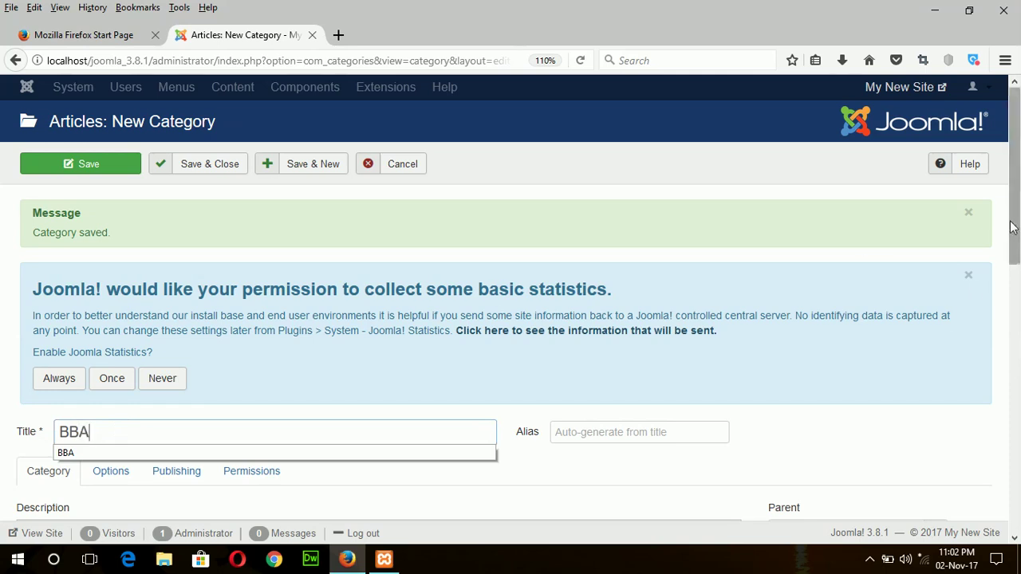
scroll(1011, 227, down, 4)
click(851, 201)
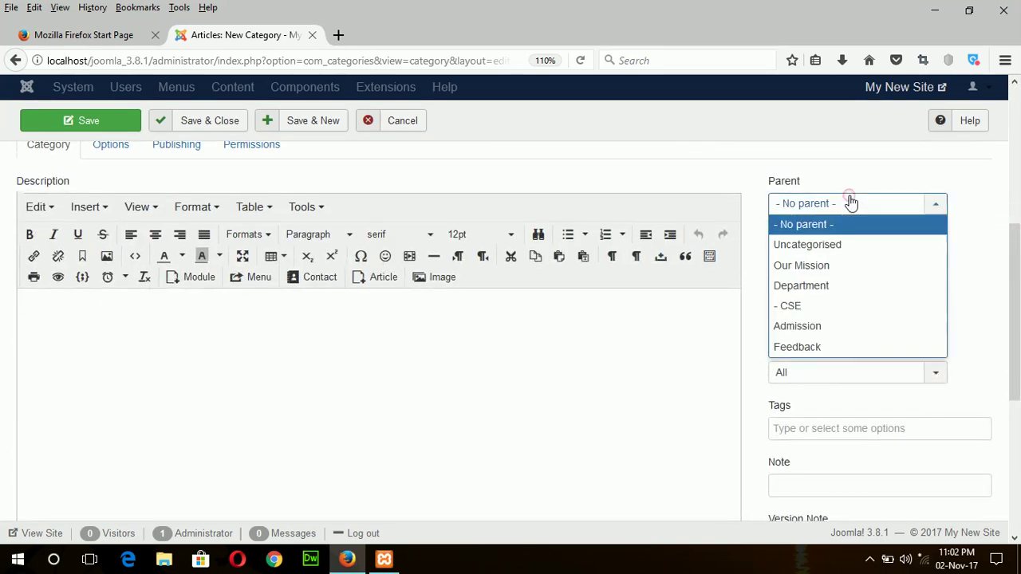
click(794, 286)
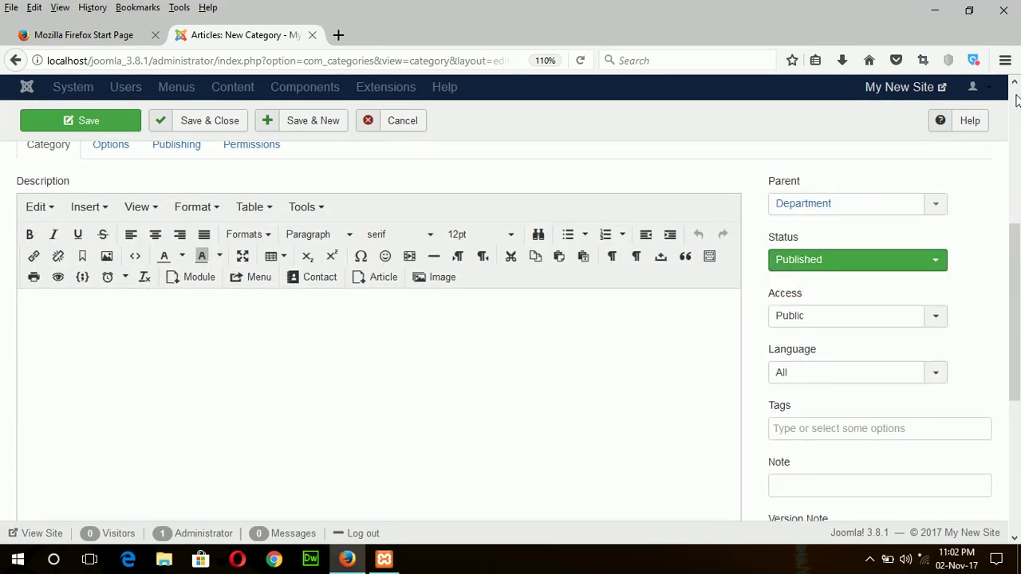
click(80, 120)
click(232, 171)
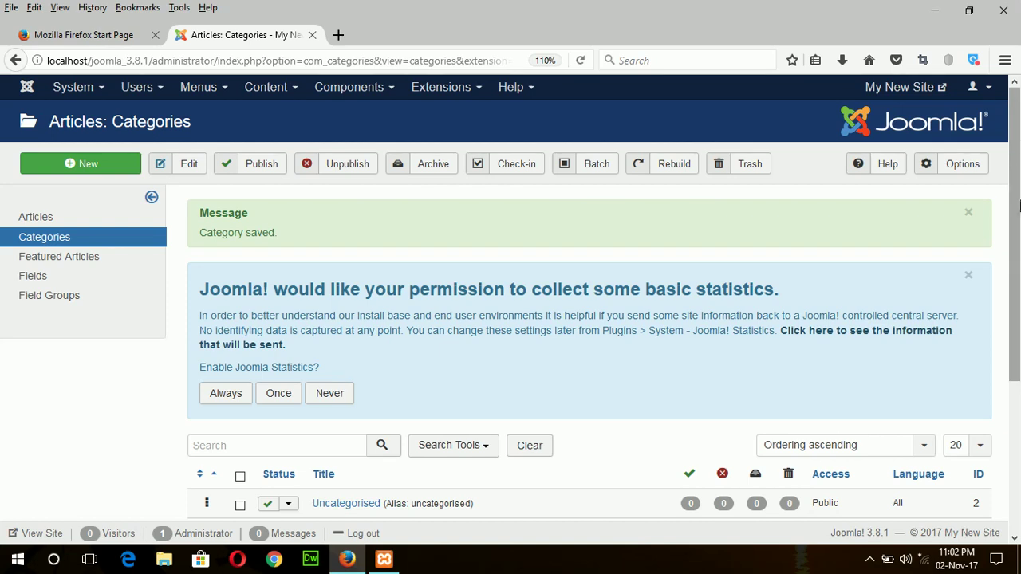
drag(1013, 206, 1018, 349)
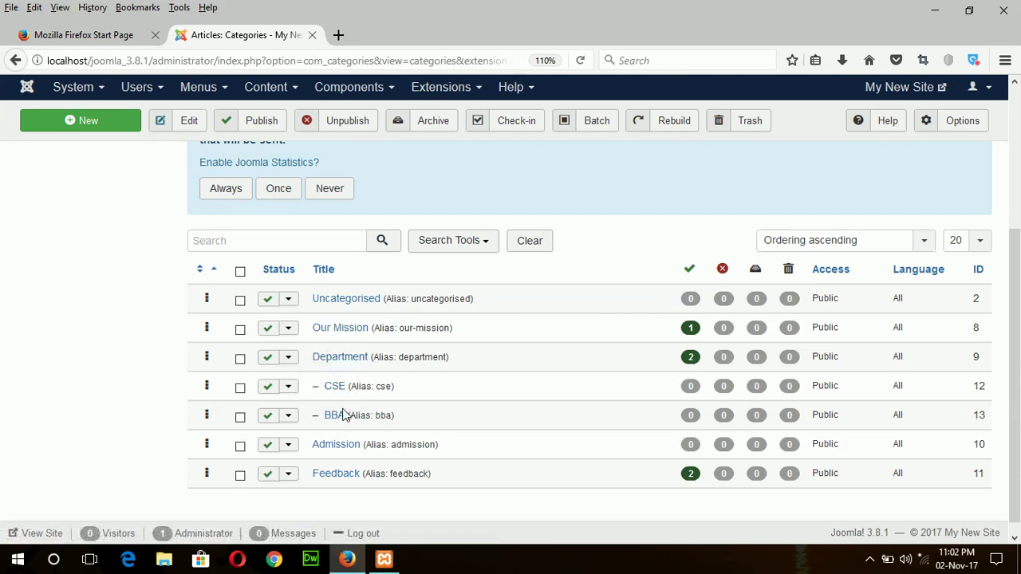
Step: Start a new article from the Content menu, then cancel it
click(265, 88)
mouse_move(273, 120)
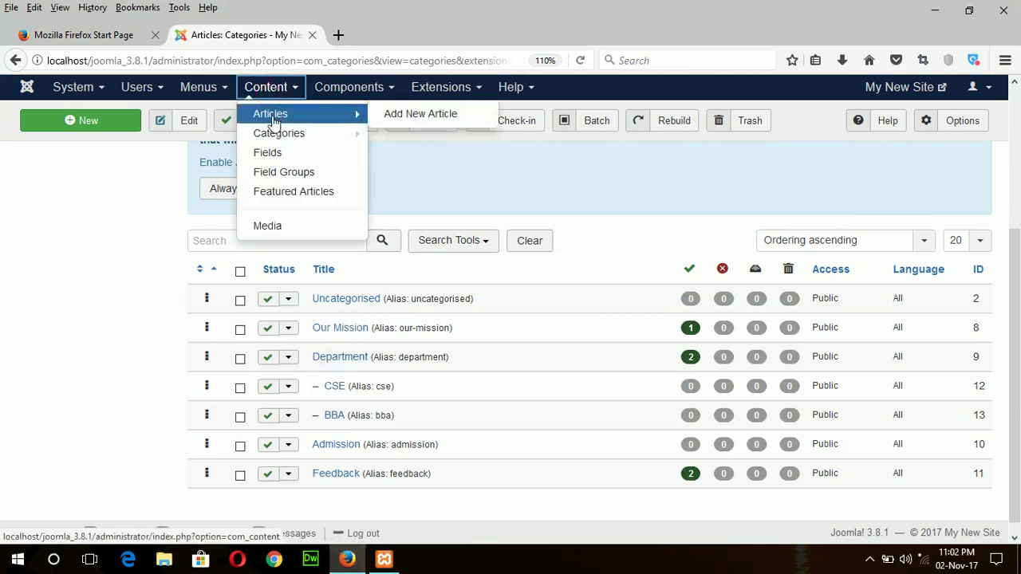
click(407, 114)
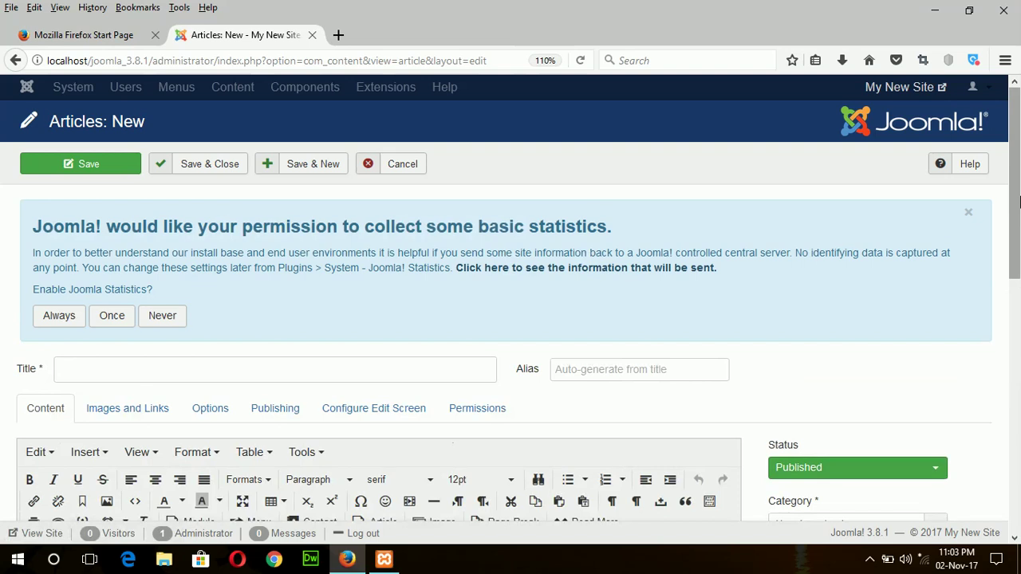
click(403, 163)
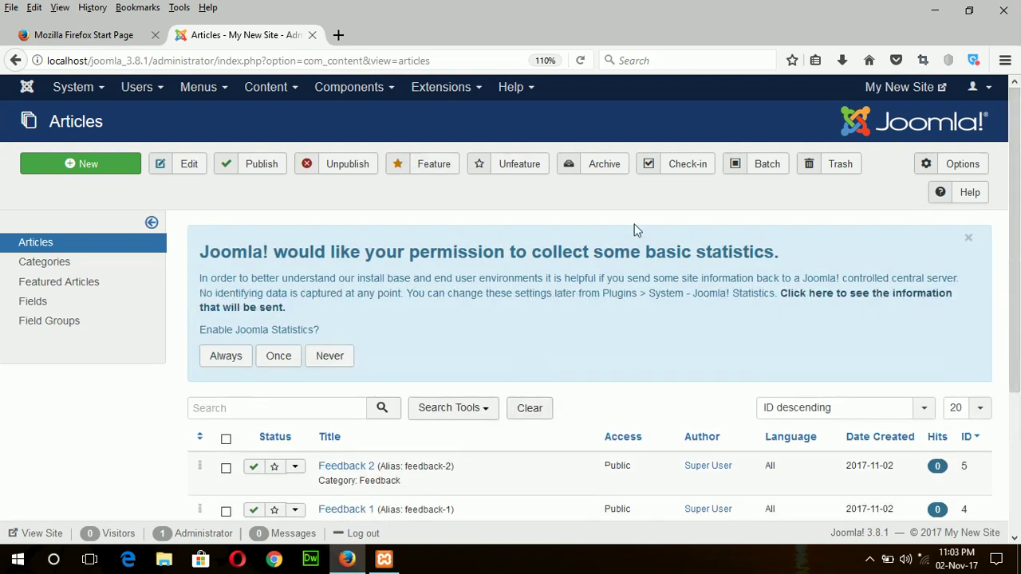
Step: Go to Content > Articles and open the CSE article for editing
click(265, 87)
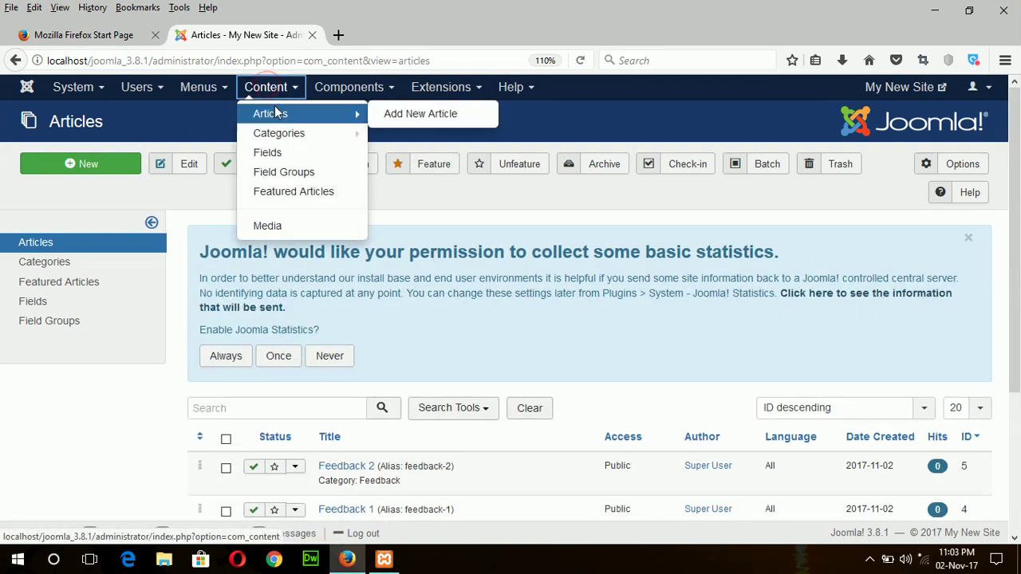
click(275, 110)
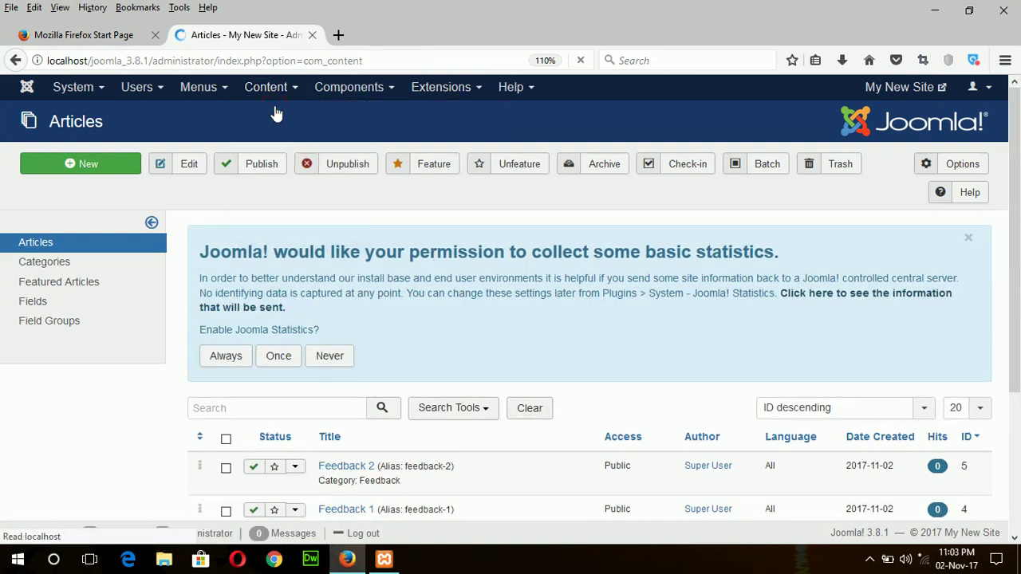
scroll(1017, 488, down, 3)
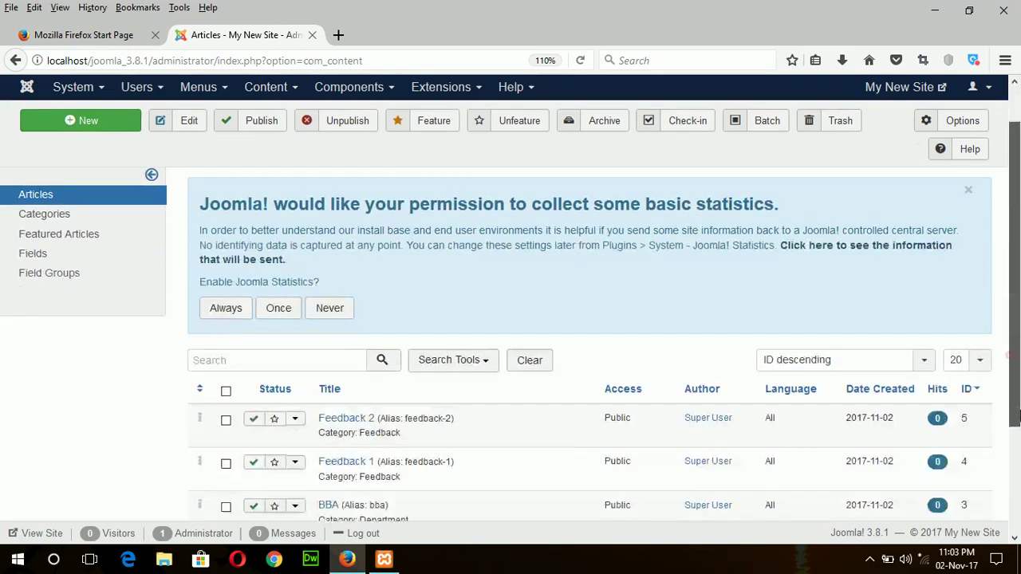
scroll(1017, 489, down, 1)
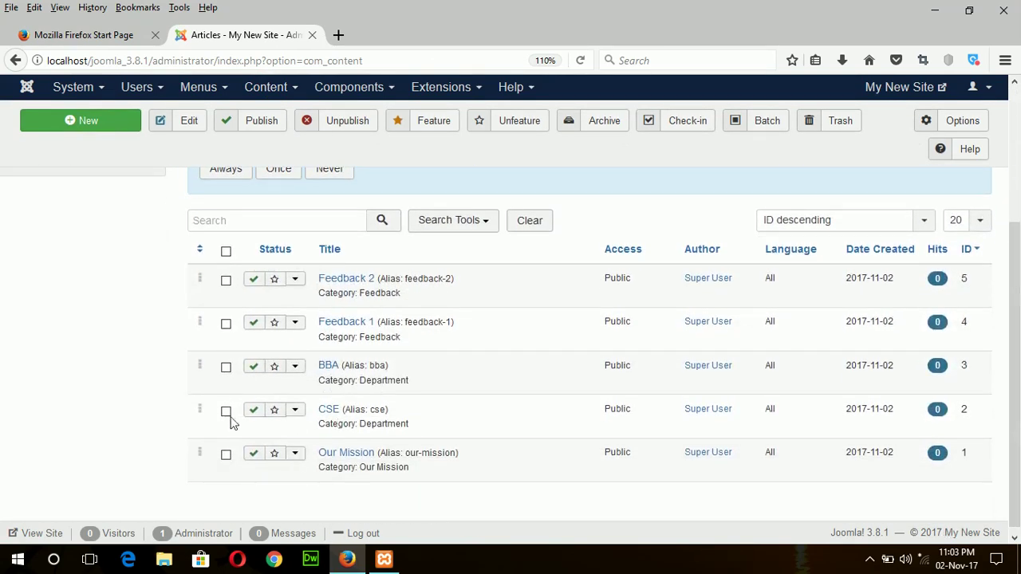
click(326, 417)
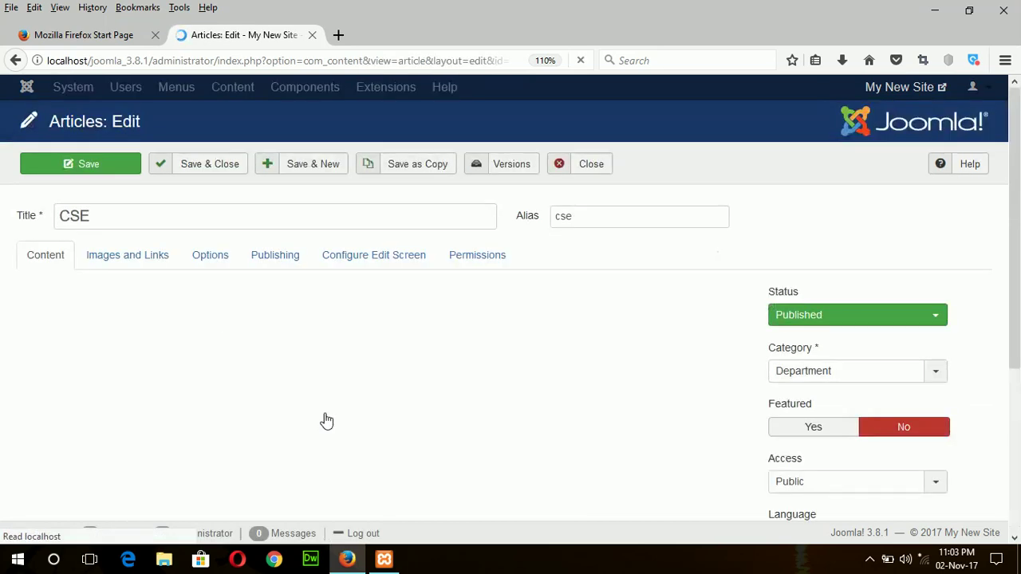
Step: Move the CSE article into the CSE category and Save & Close
scroll(1014, 290, down, 3)
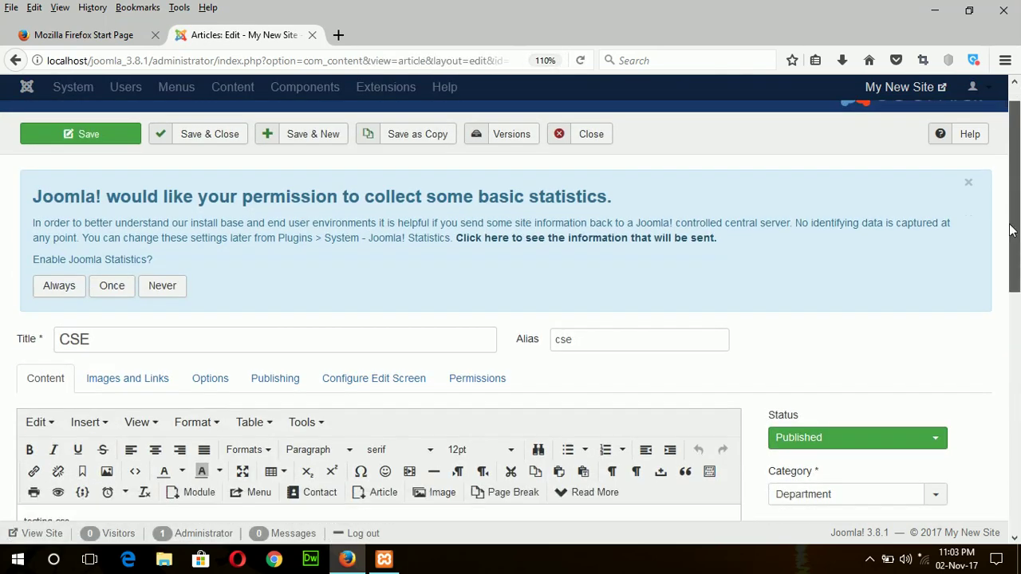
click(935, 349)
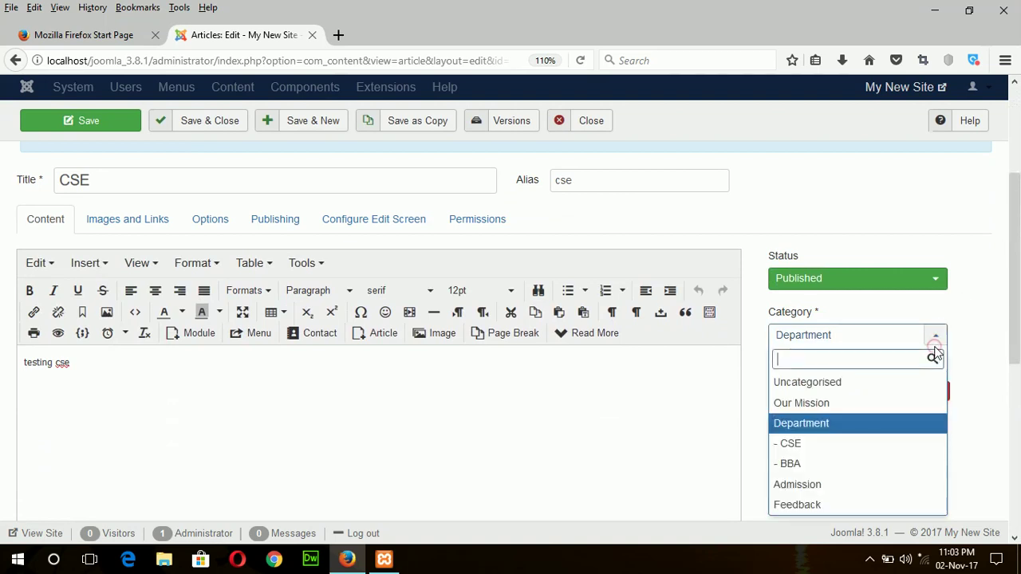
click(782, 446)
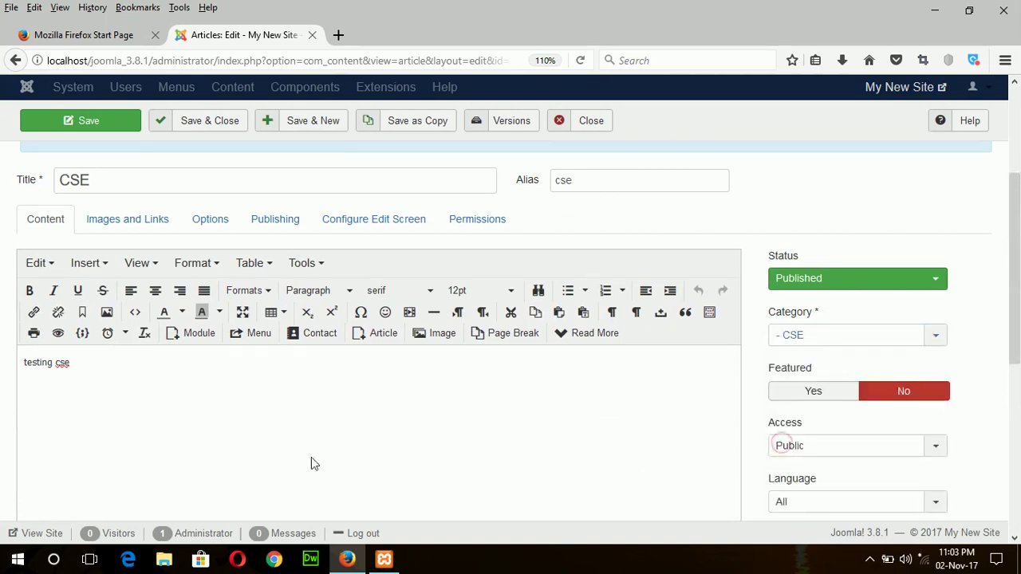
click(226, 127)
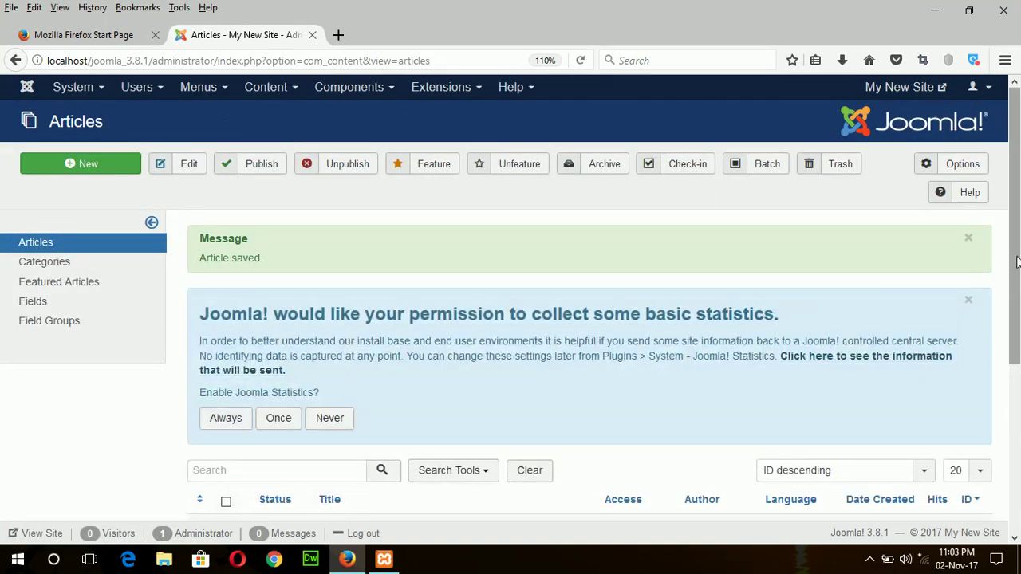
Step: Move the BBA article into the BBA category and Save & Close
middle_click(1018, 262)
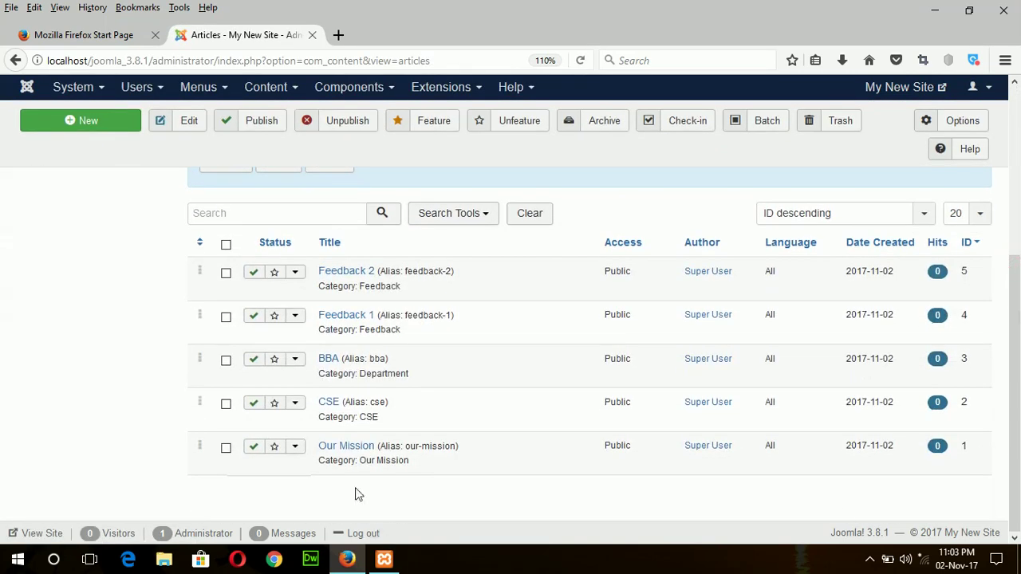
click(327, 361)
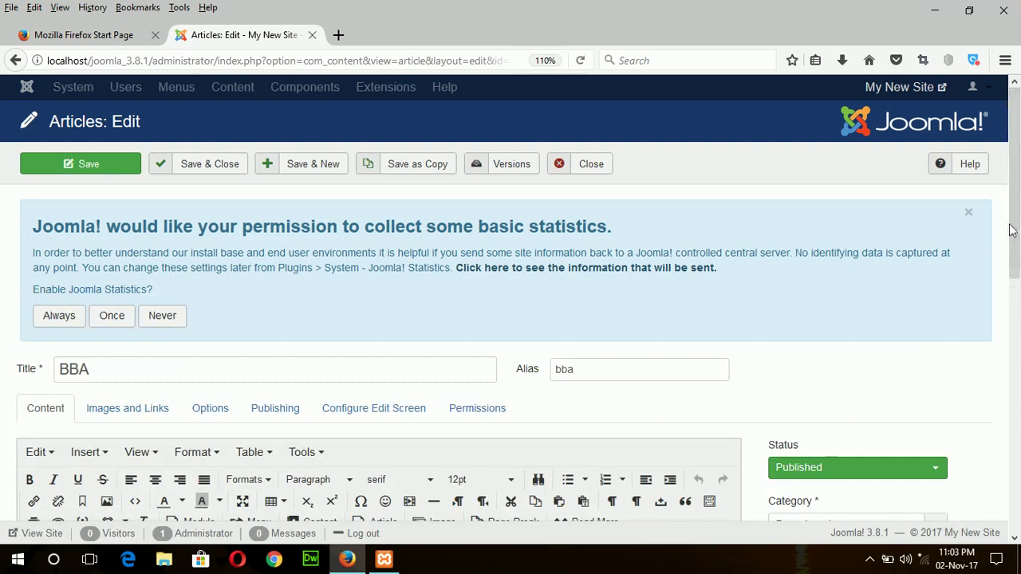
middle_click(1012, 224)
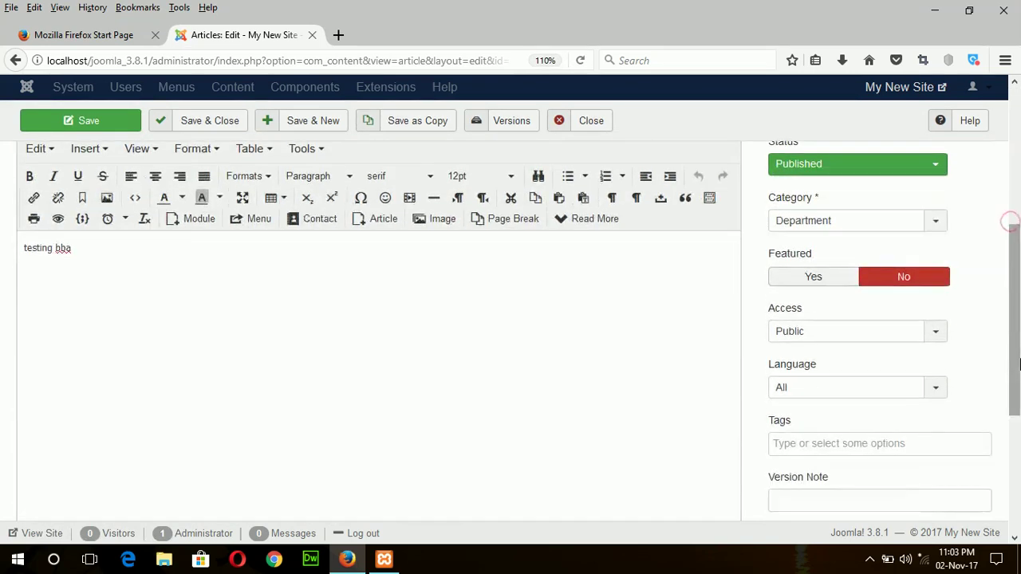
click(901, 221)
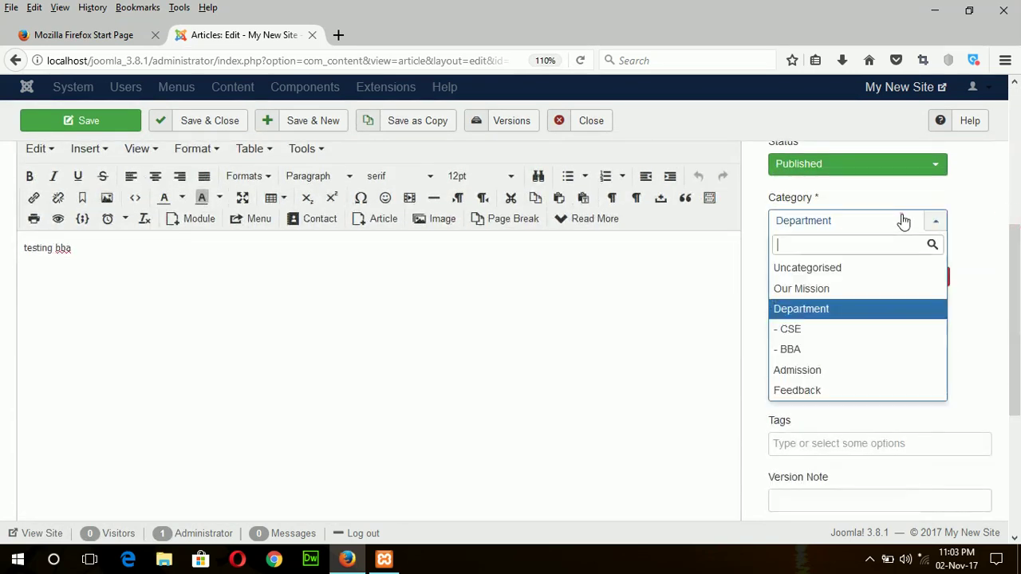
click(793, 351)
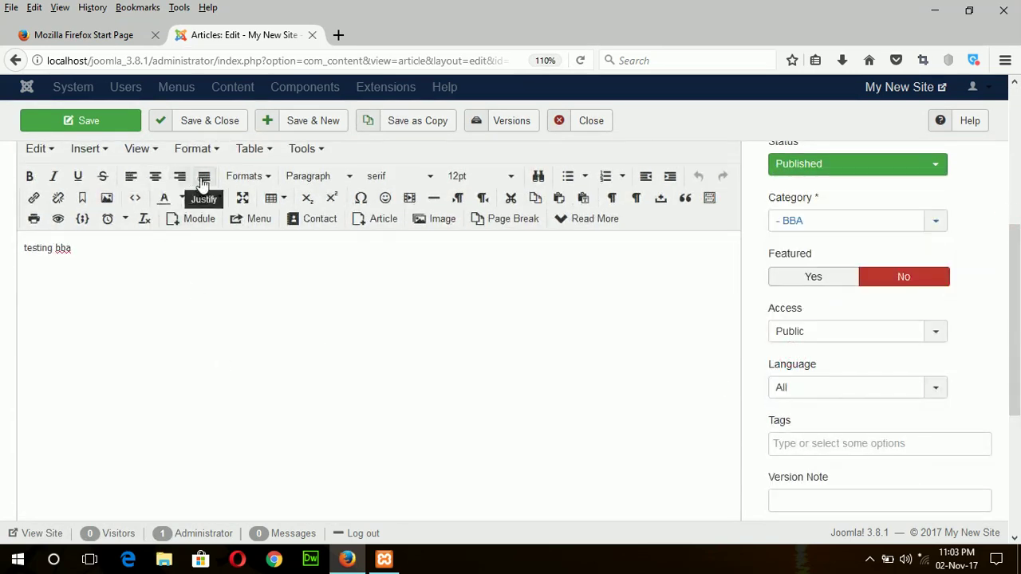
click(228, 120)
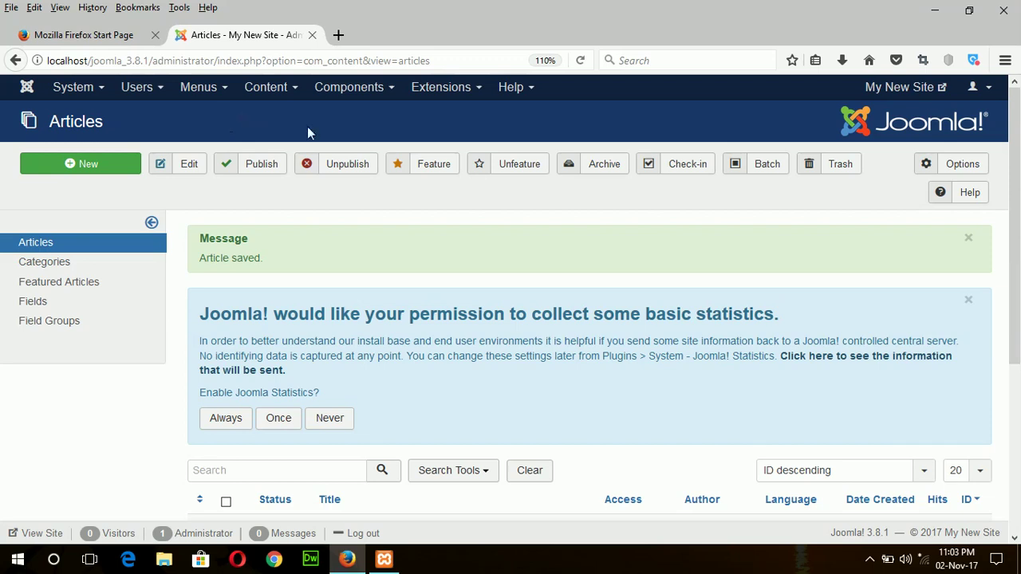
Step: Start a new Main Menu item and open the front-end site in a separate tab
click(203, 94)
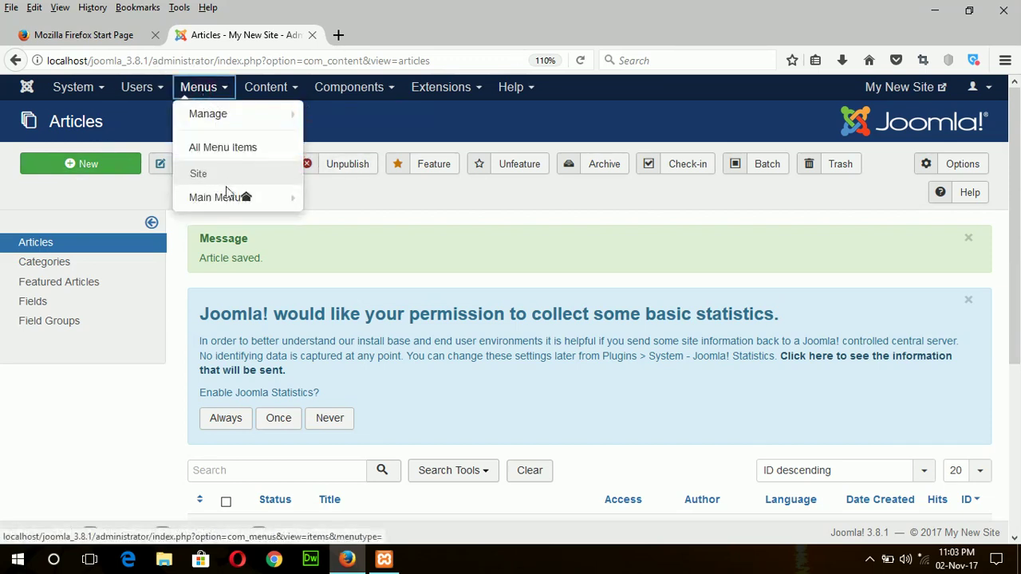
mouse_move(226, 201)
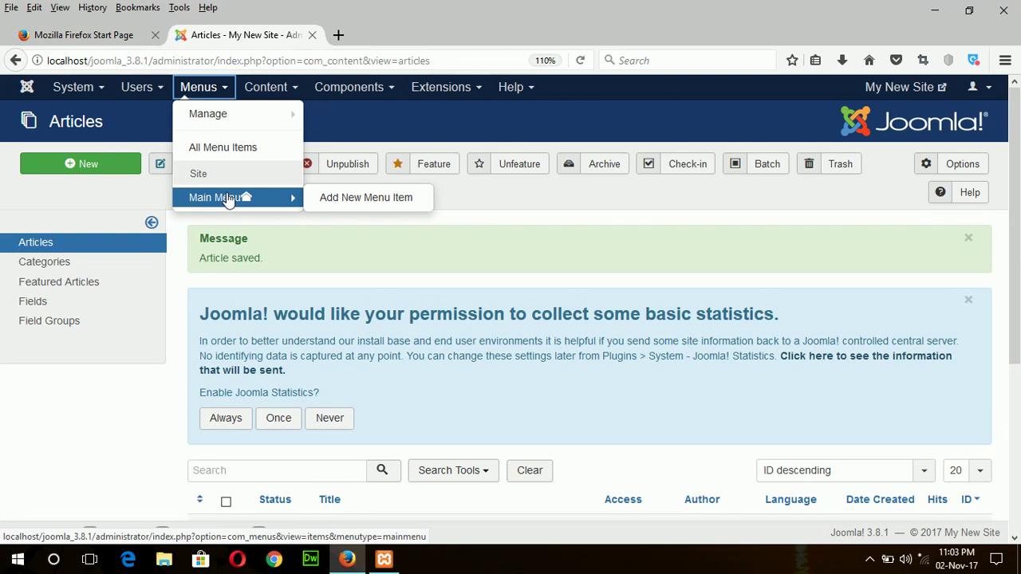
click(355, 198)
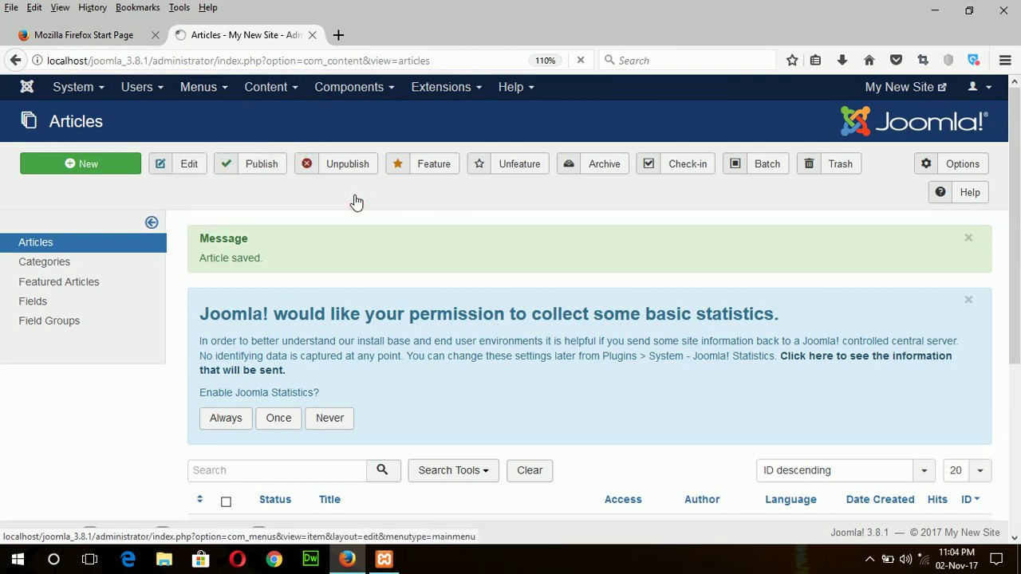
click(942, 90)
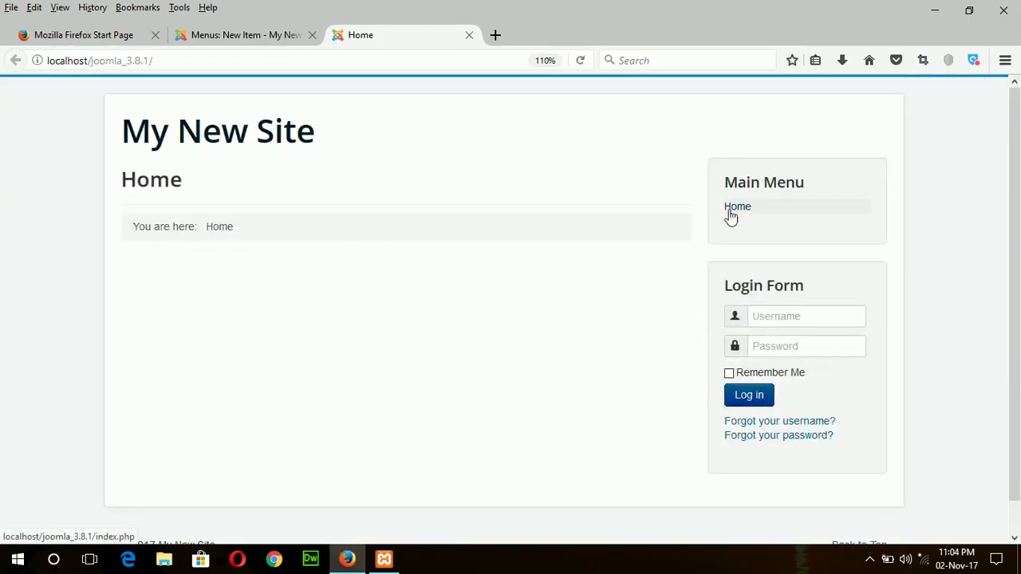
click(199, 34)
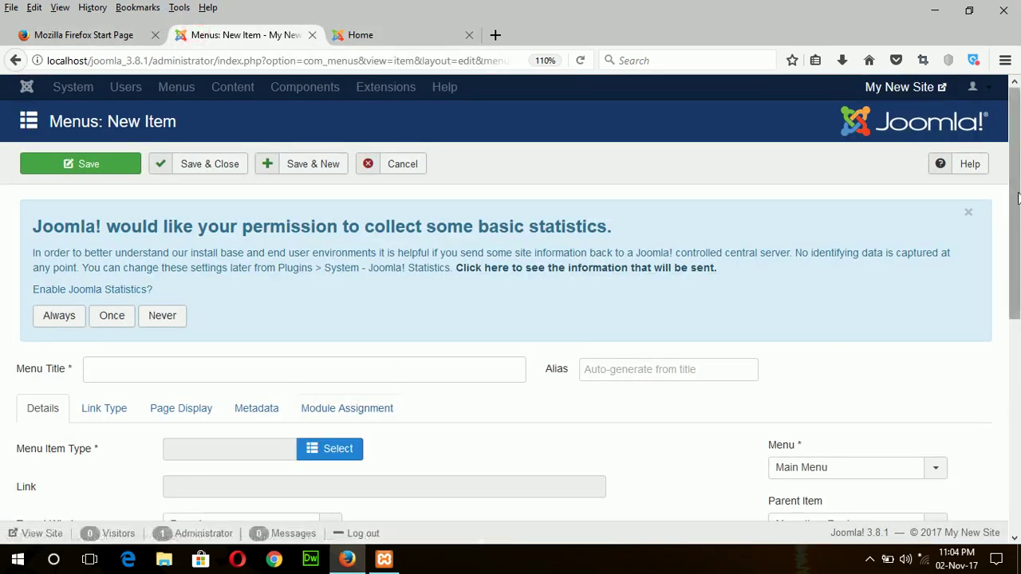
scroll(1018, 198, down, 3)
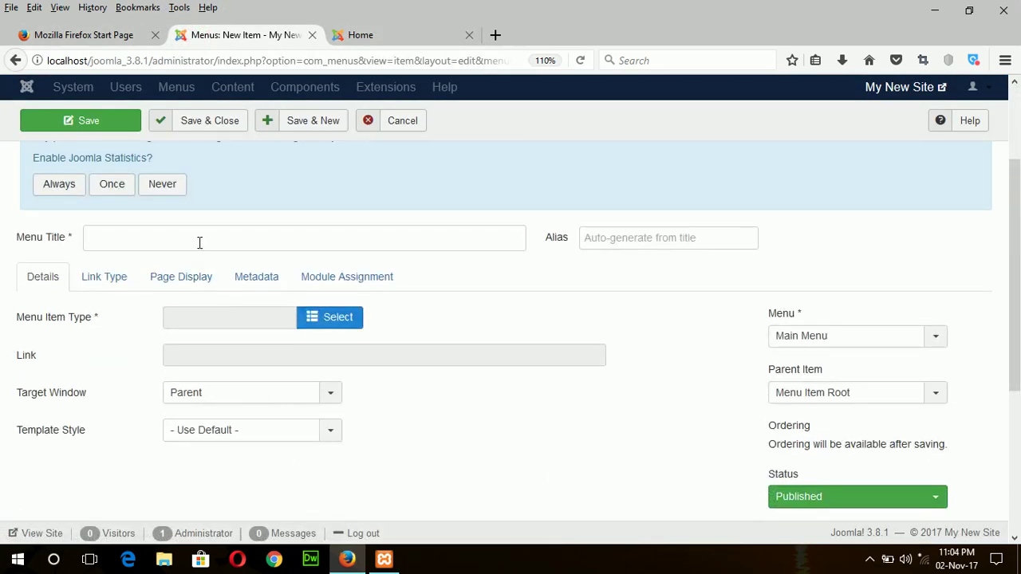
Step: Enter 'Mission' as the menu item title
click(226, 242)
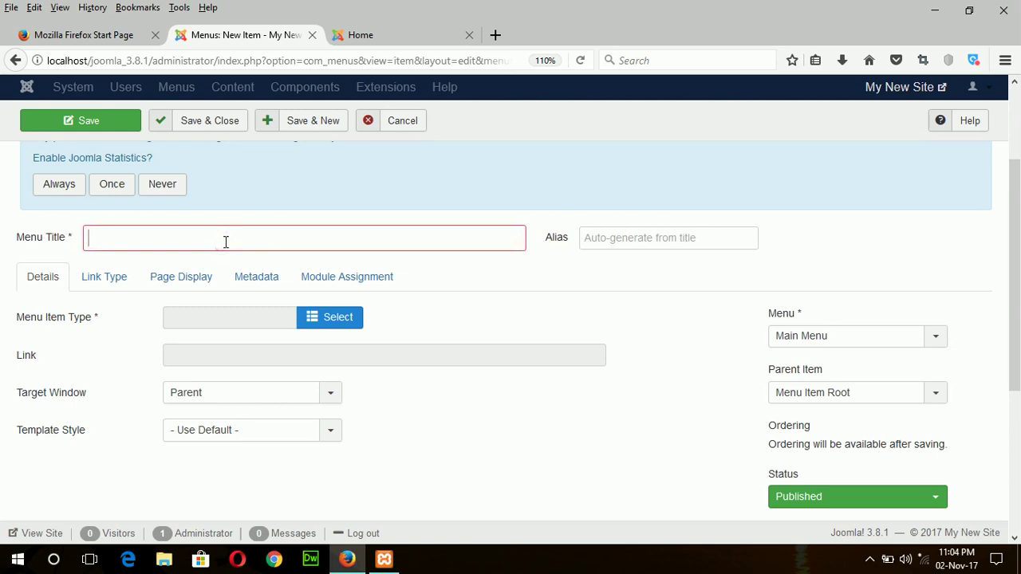
text(Departmen)
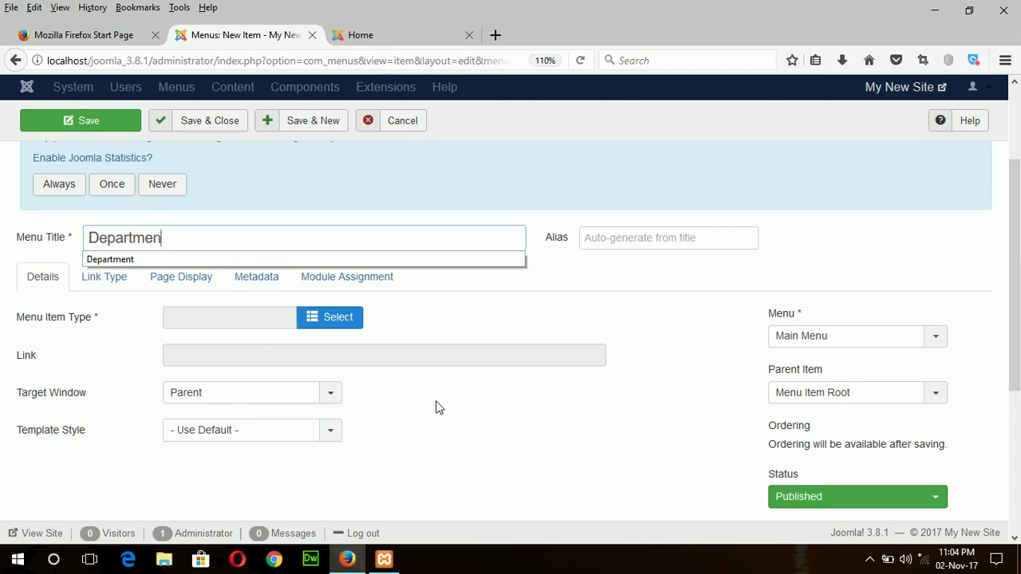
key(BackSpace)
key(BackSpace)
key(BackSpace)
key(BackSpace)
key(BackSpace)
key(BackSpace)
key(BackSpace)
key(BackSpace)
key(BackSpace)
text(Mi)
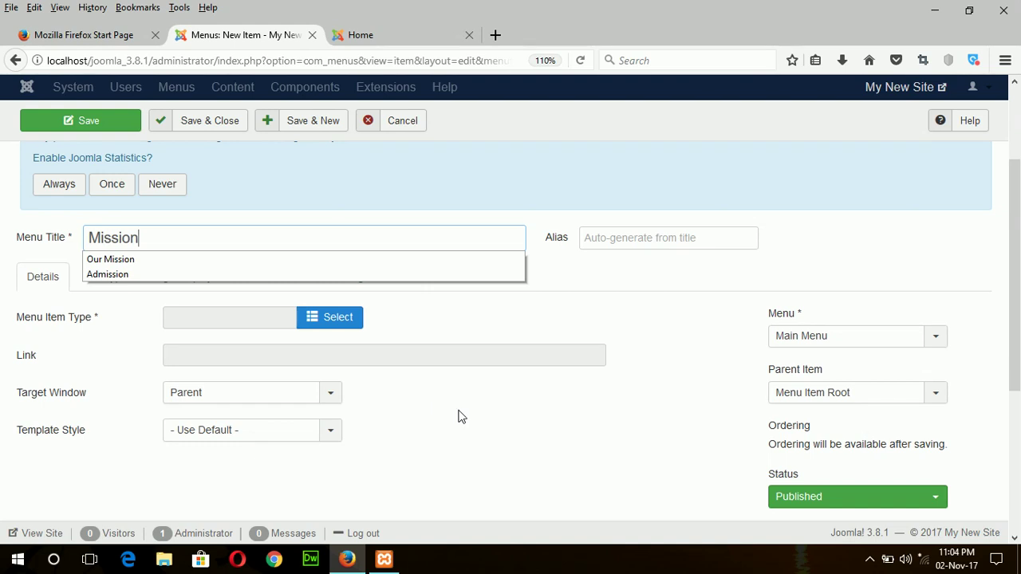
text(ssion)
click(398, 501)
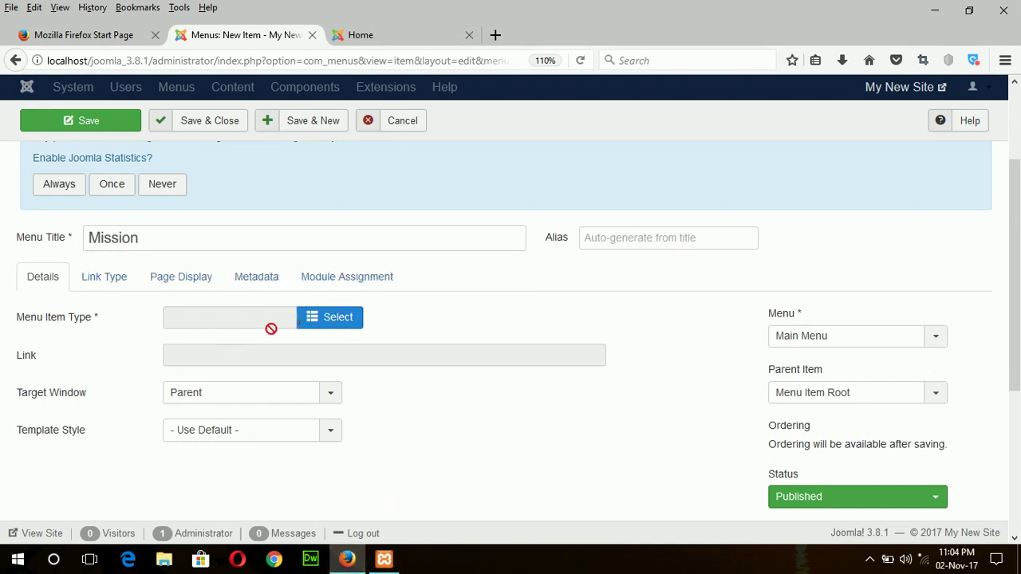
Step: Set the type to Articles > Single Article, link Our Mission, and Save & New
click(341, 325)
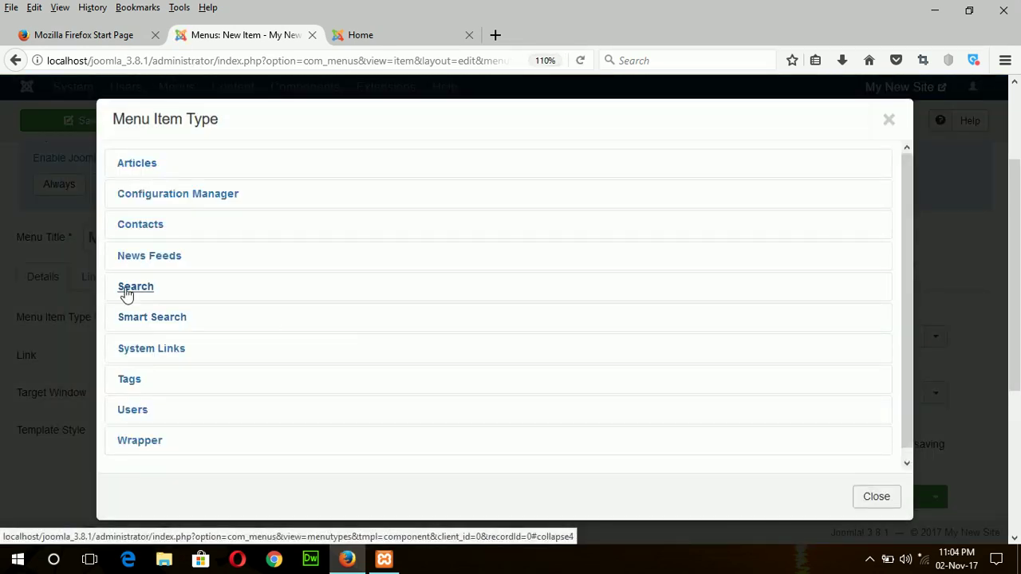
click(133, 164)
click(159, 376)
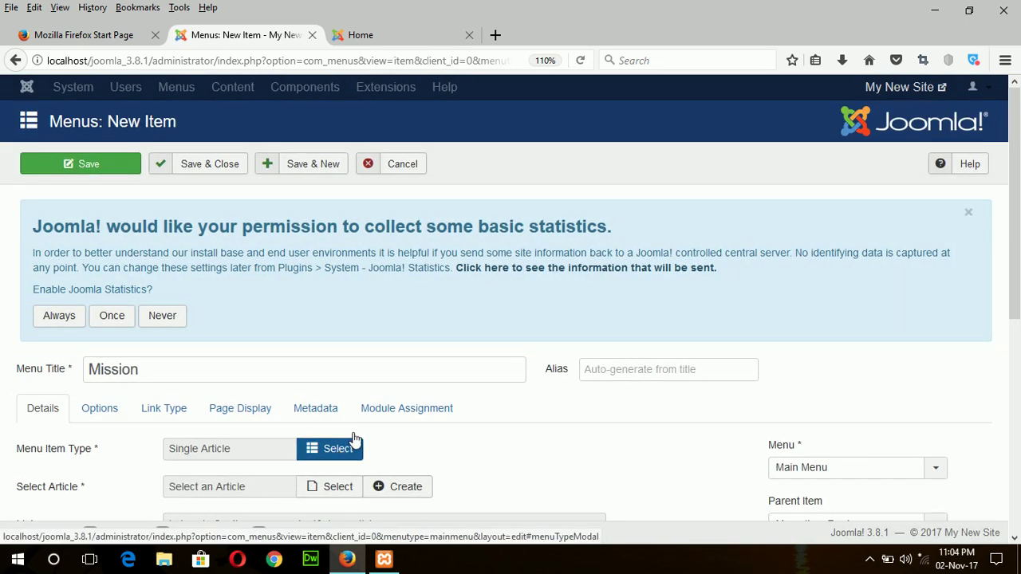
scroll(1012, 240, down, 2)
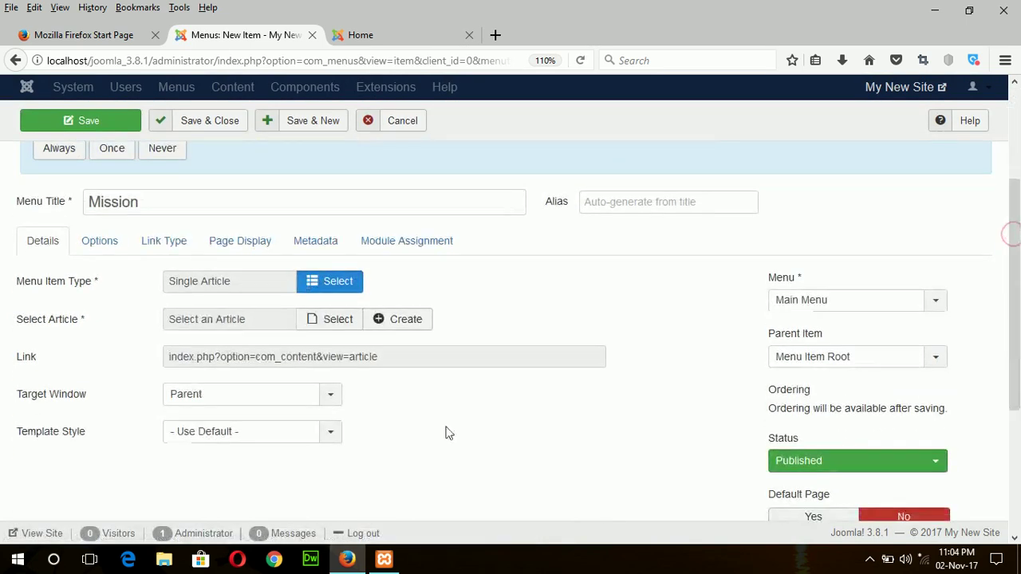
click(351, 329)
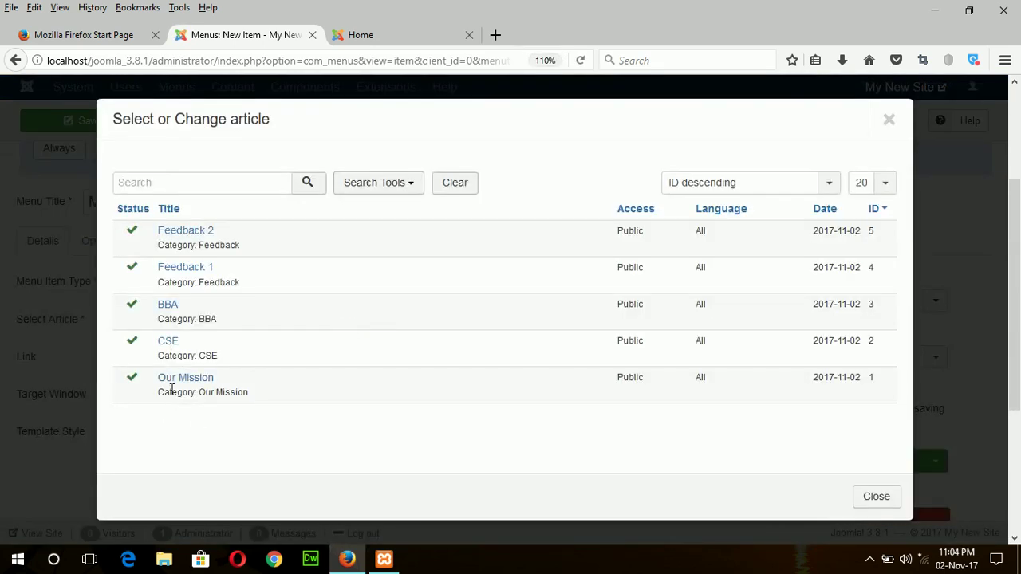
click(174, 380)
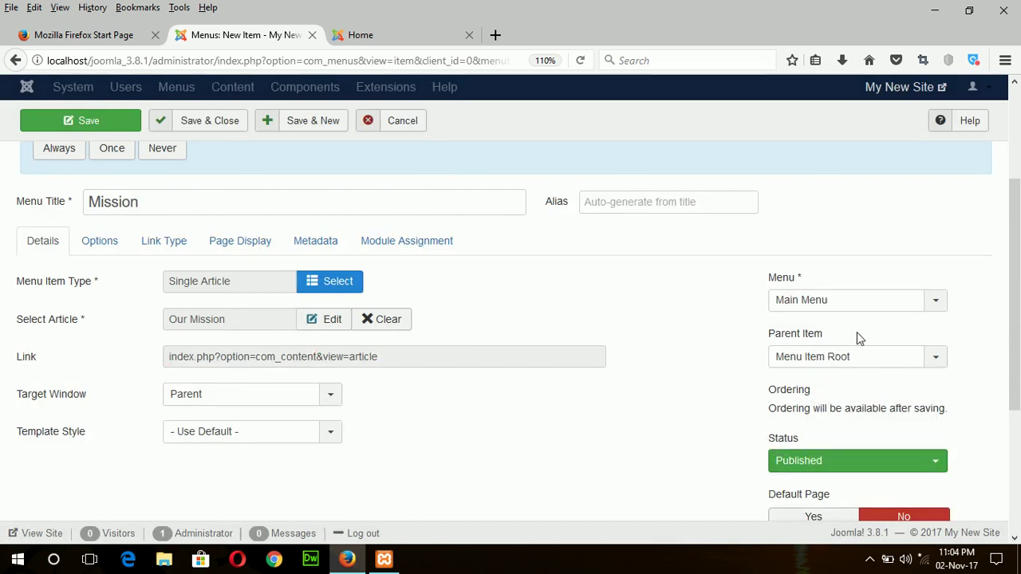
drag(1017, 347, 1018, 390)
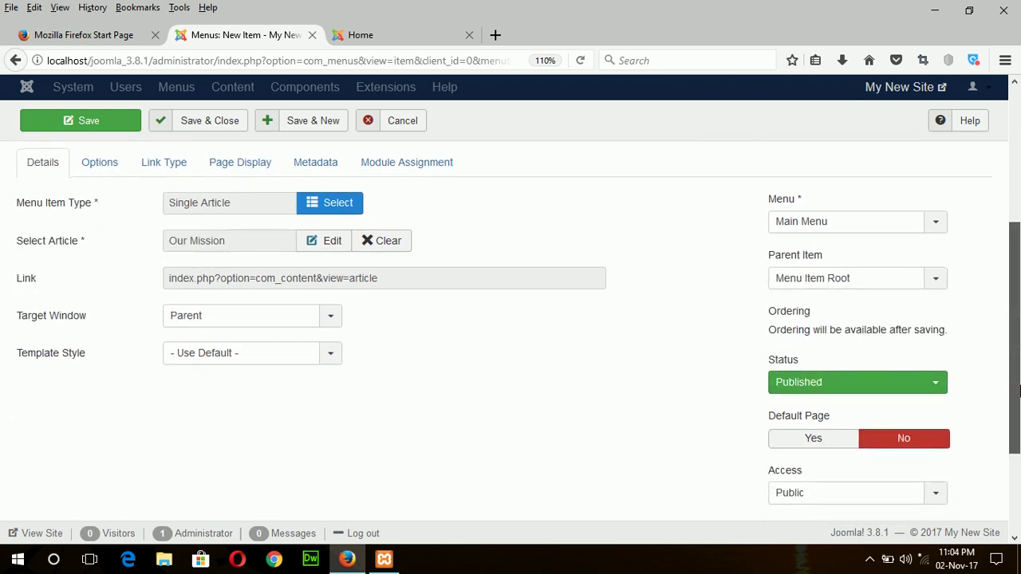
drag(1018, 389, 996, 376)
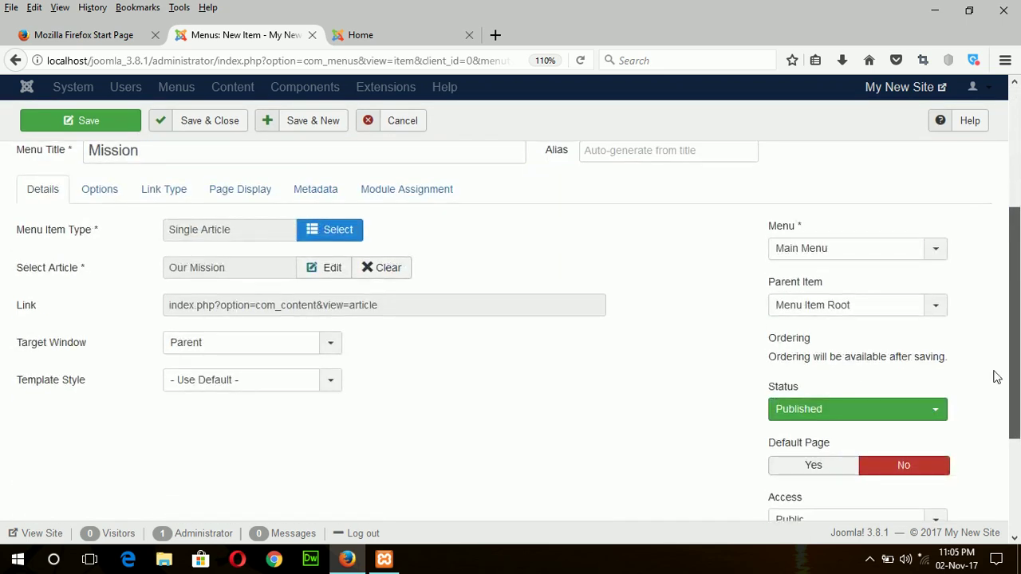
scroll(997, 376, up, 5)
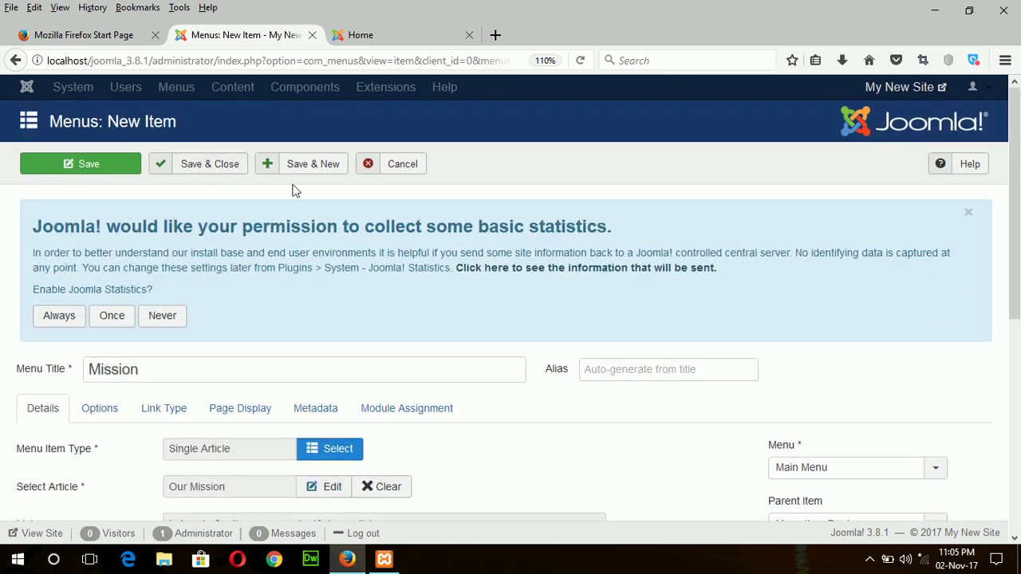
click(327, 167)
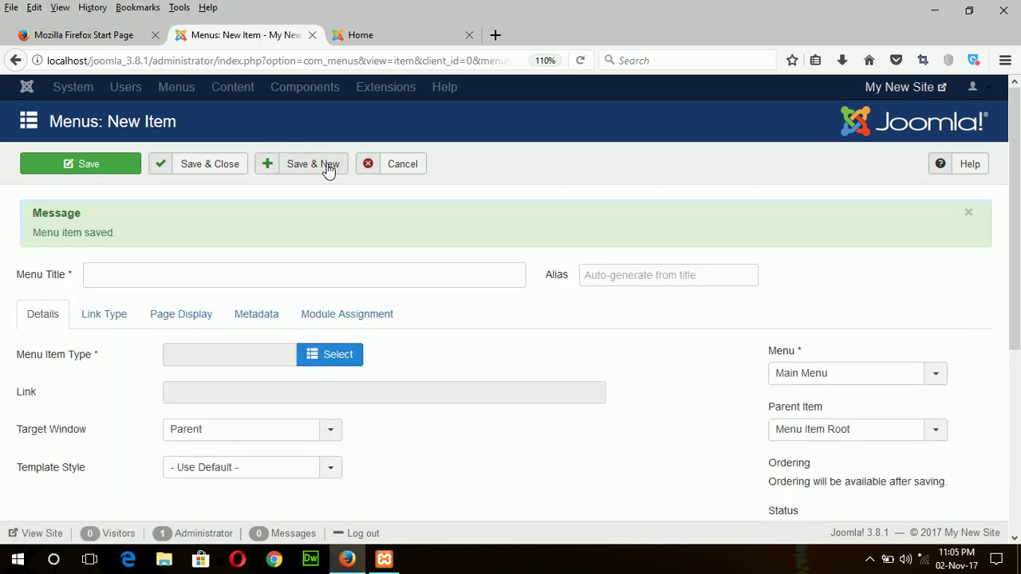
Step: Title the item 'Department' and set its type to Articles > Category Blog
click(306, 434)
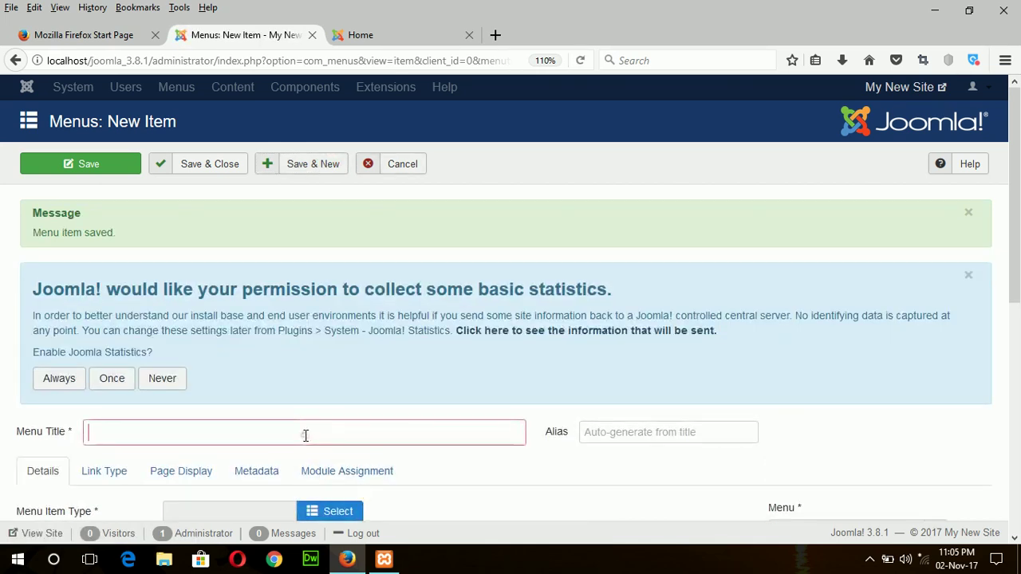
text(Department)
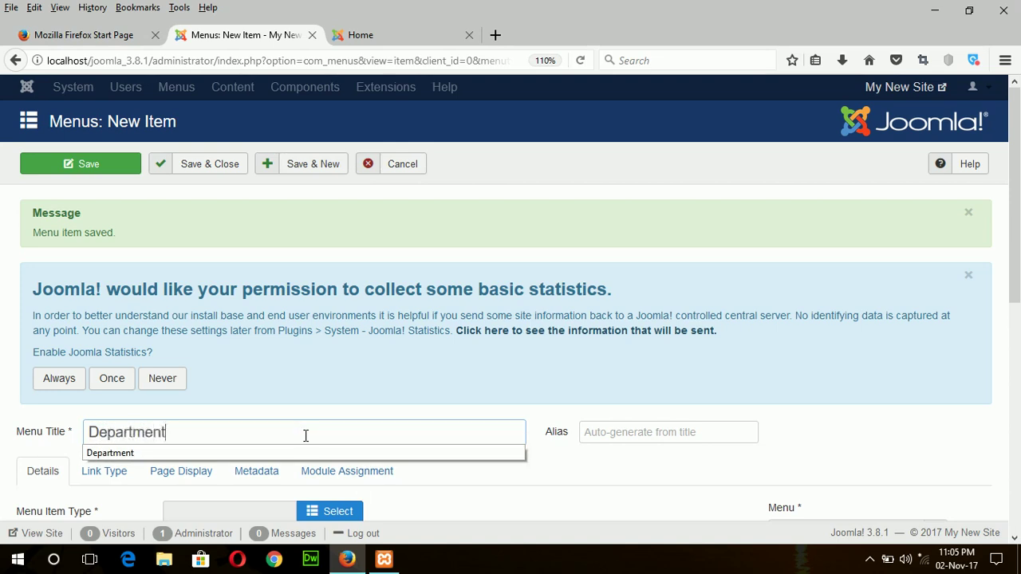
scroll(1015, 295, down, 2)
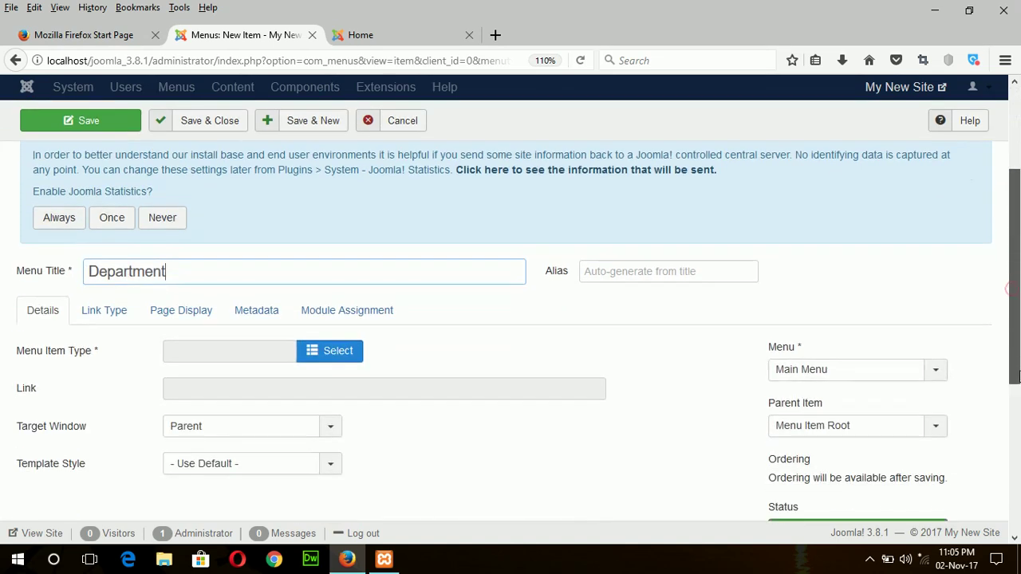
click(338, 352)
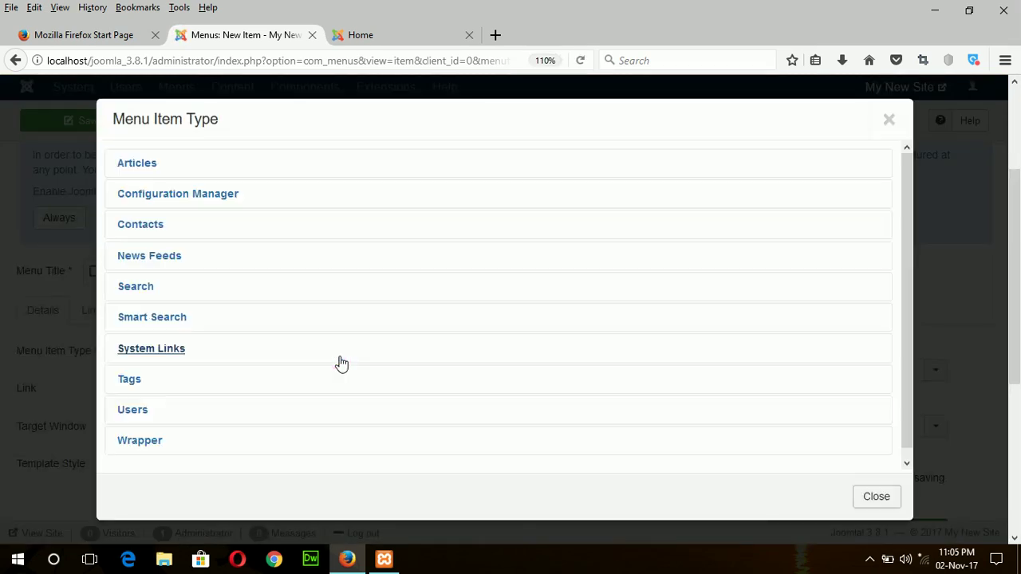
click(137, 163)
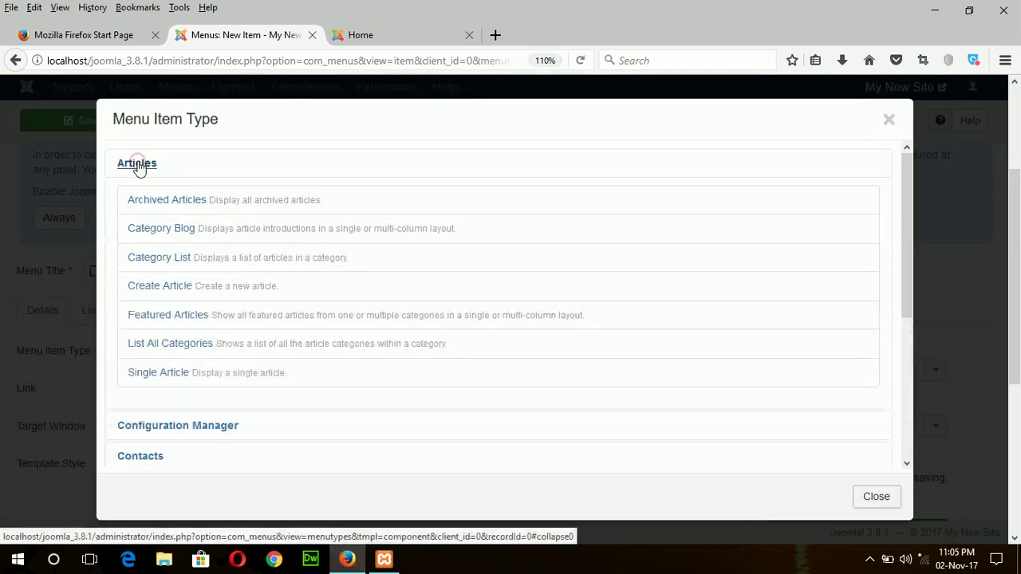
click(152, 237)
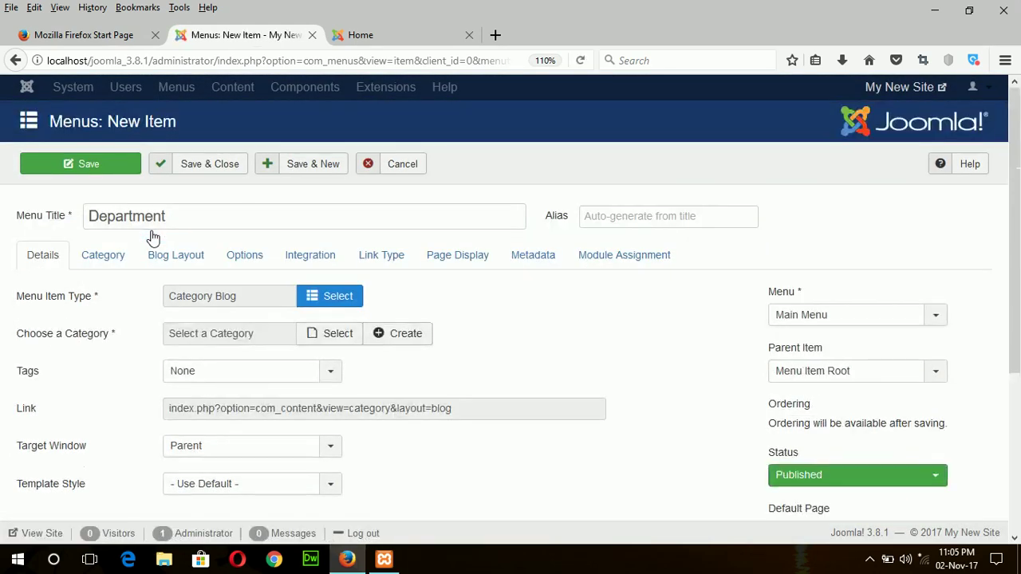
Step: Link the item to the Department category instead of CSE and Save & New
drag(1016, 182, 1016, 285)
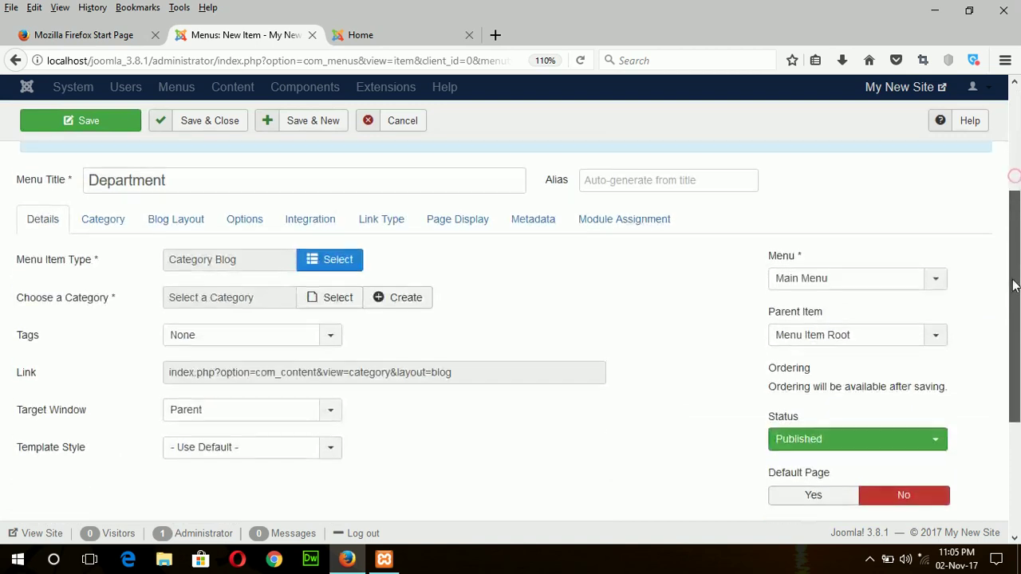
click(338, 298)
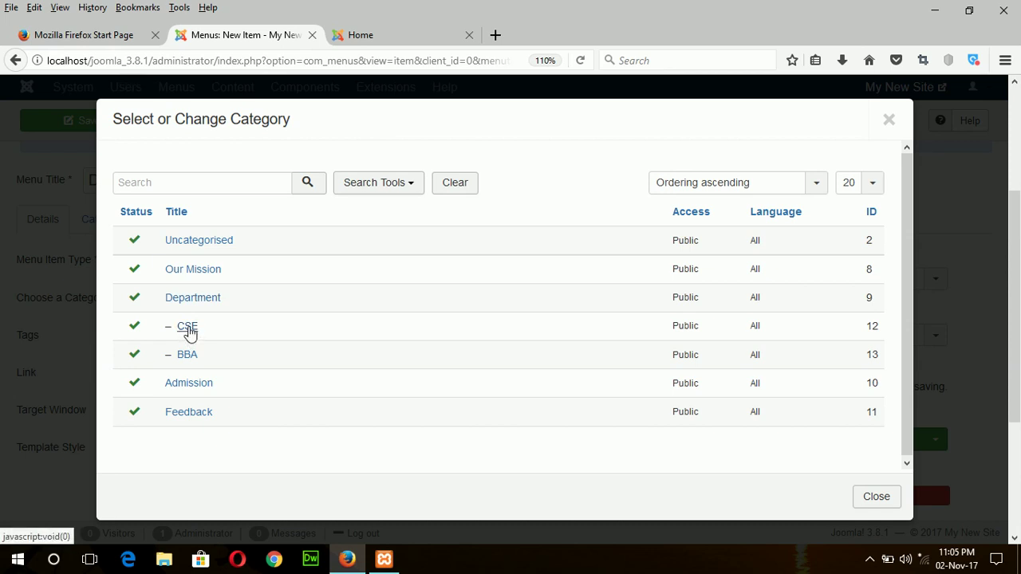
click(188, 327)
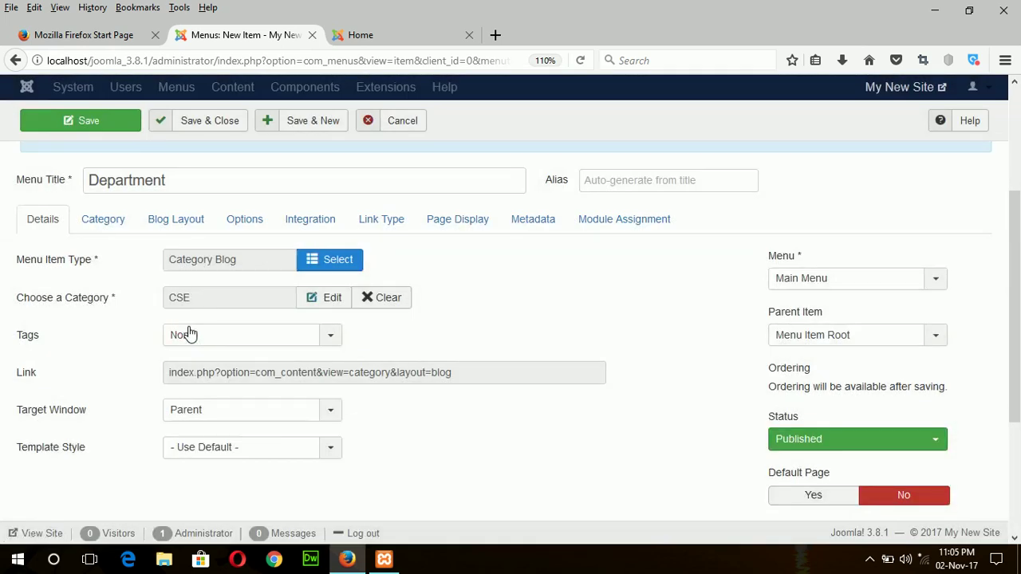
click(378, 304)
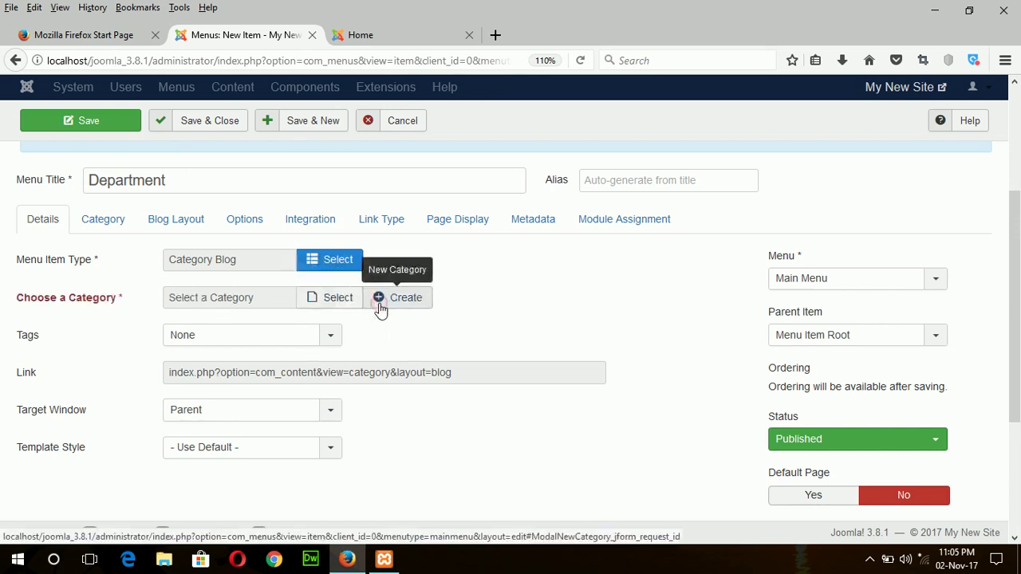
click(339, 300)
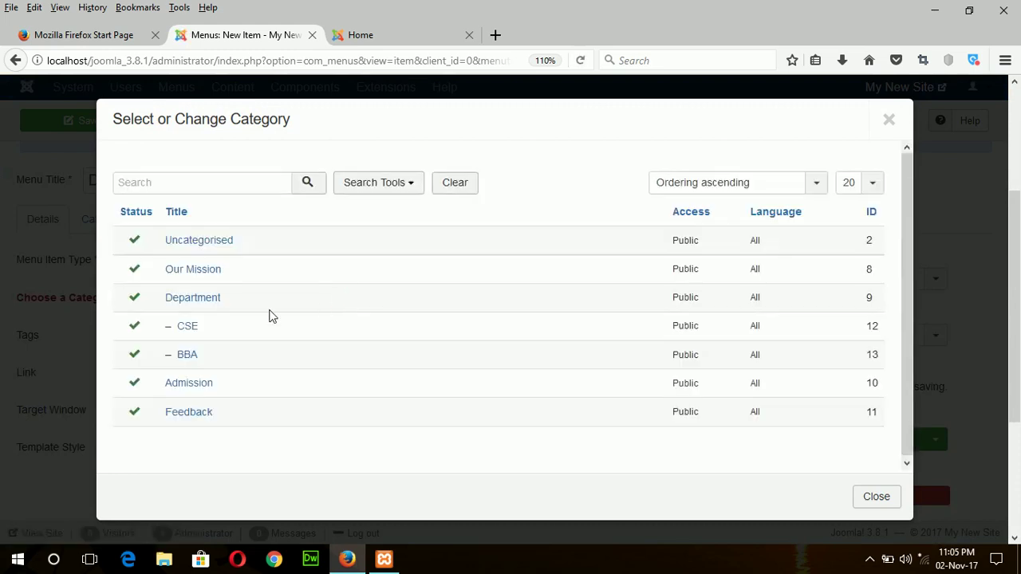
click(190, 300)
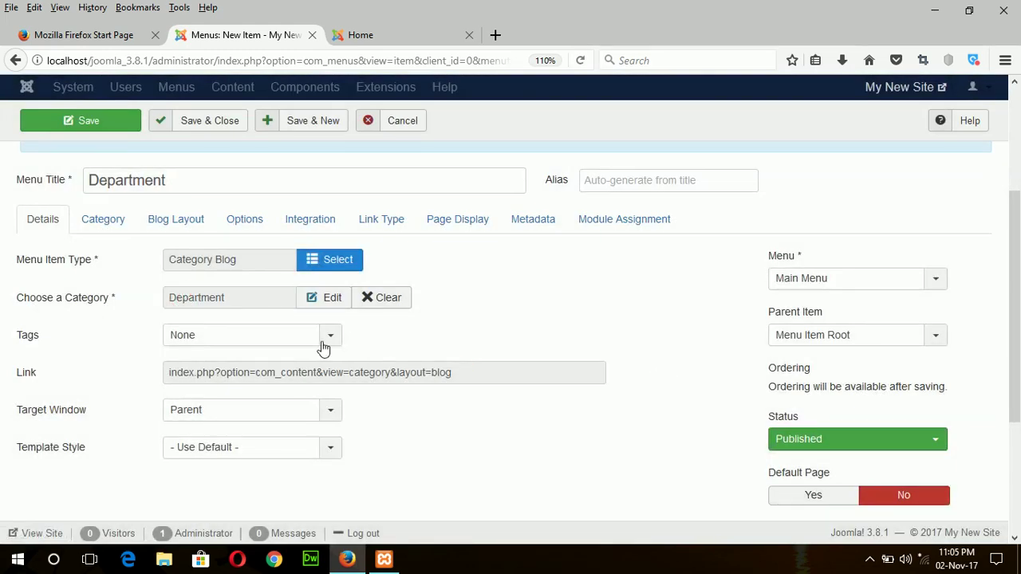
click(312, 130)
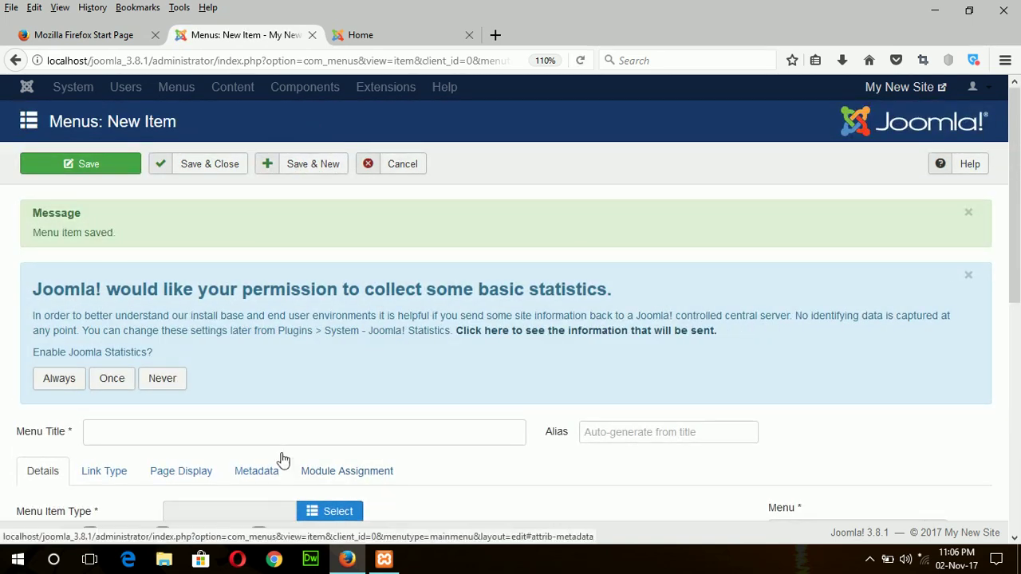
Step: Enter 'Feedback' as the new menu item's title
click(274, 428)
text(Feed)
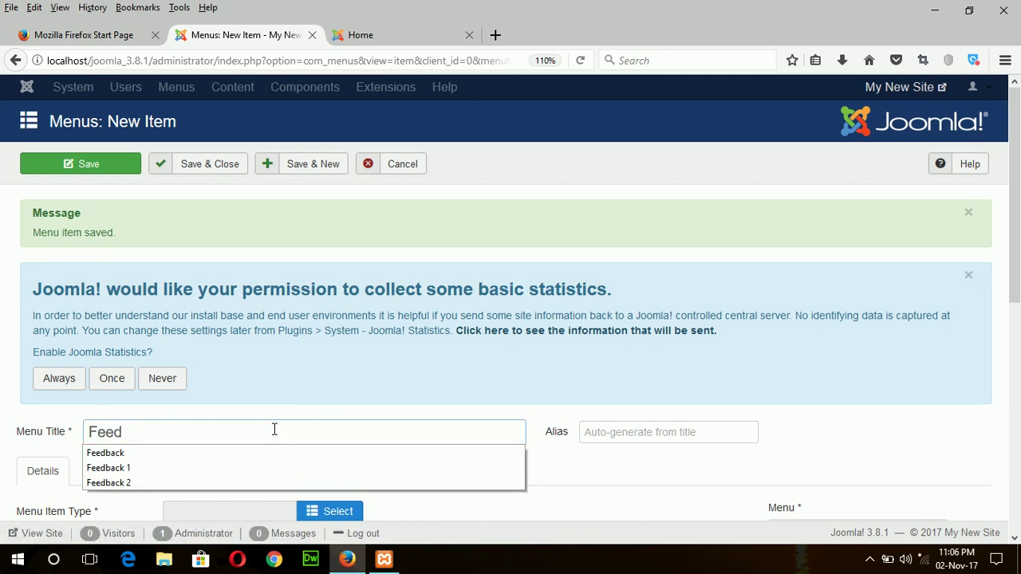
key(Down)
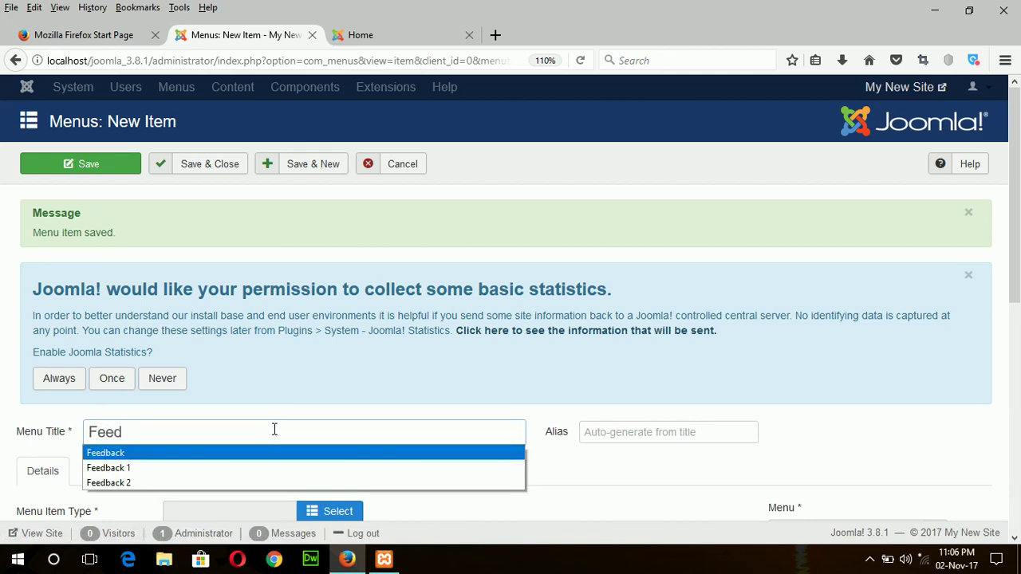
key(Return)
drag(1017, 267, 1018, 357)
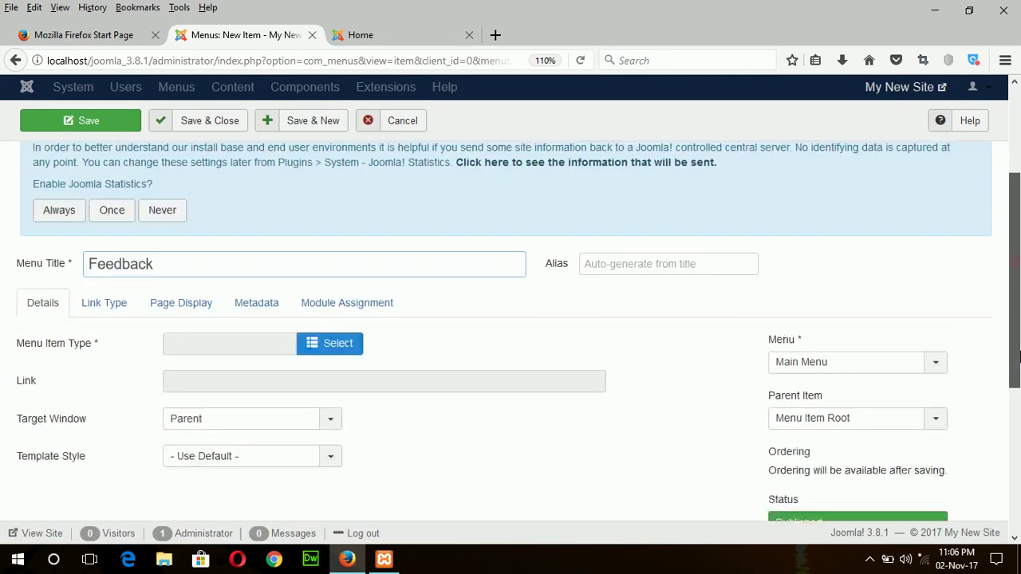
Step: Make the item an Articles Category List showing the Feedback category, then save and close
click(341, 343)
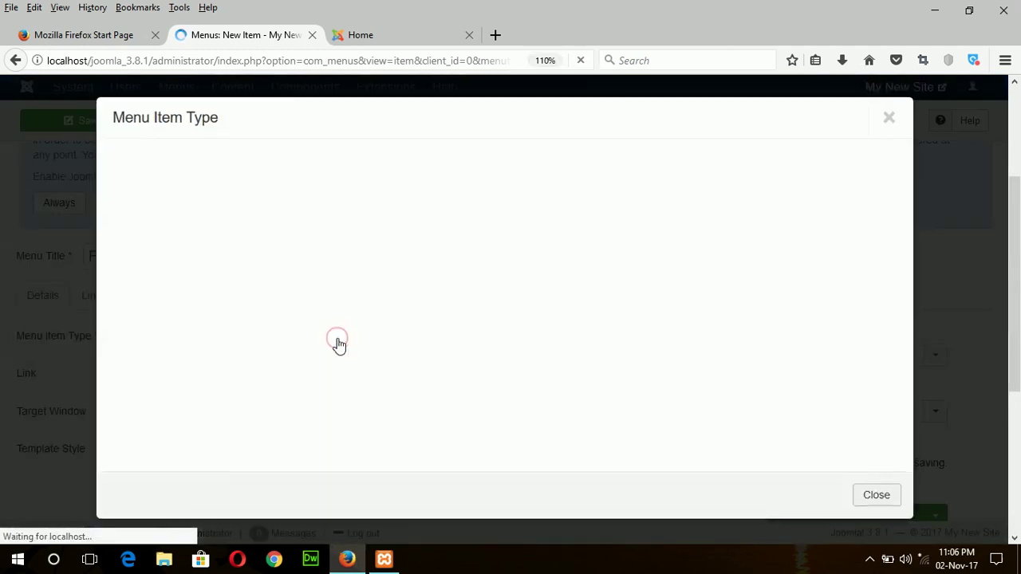
click(138, 164)
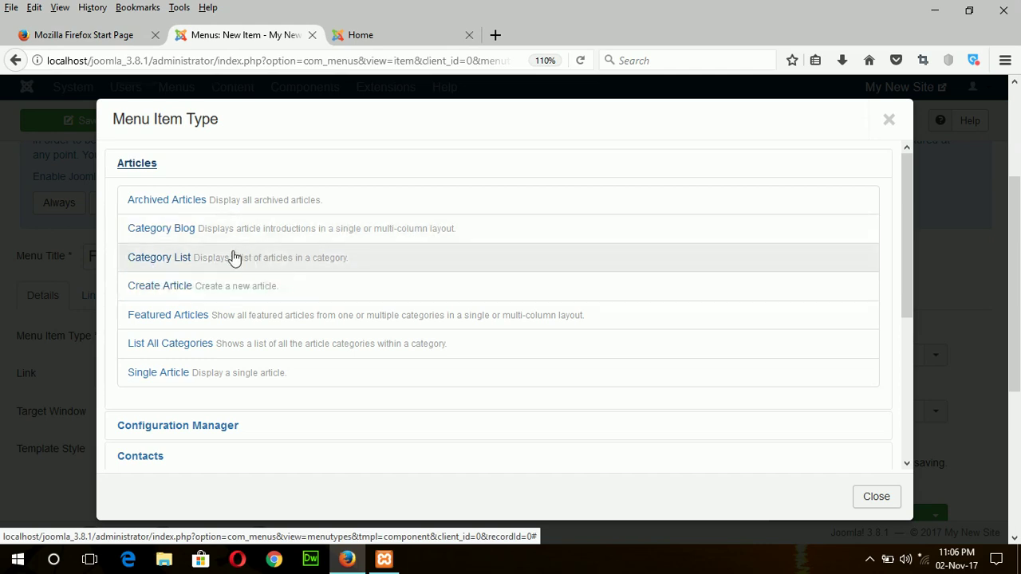
click(156, 260)
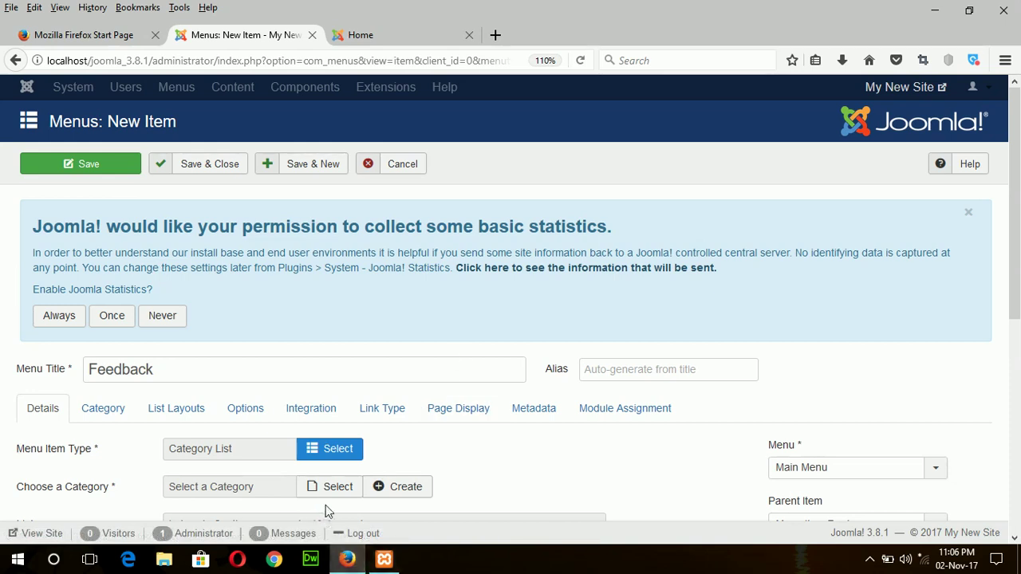
click(346, 492)
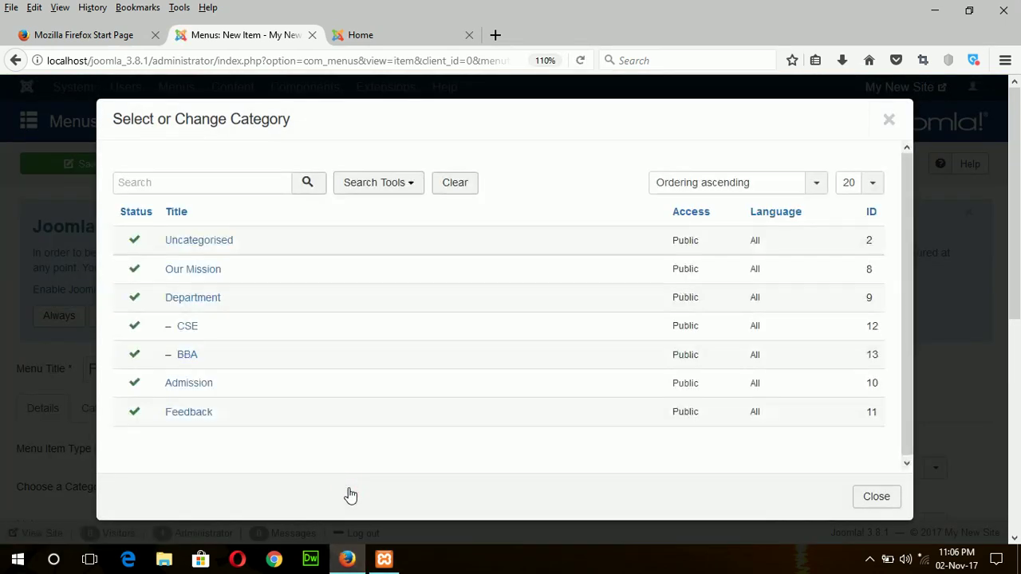
click(189, 415)
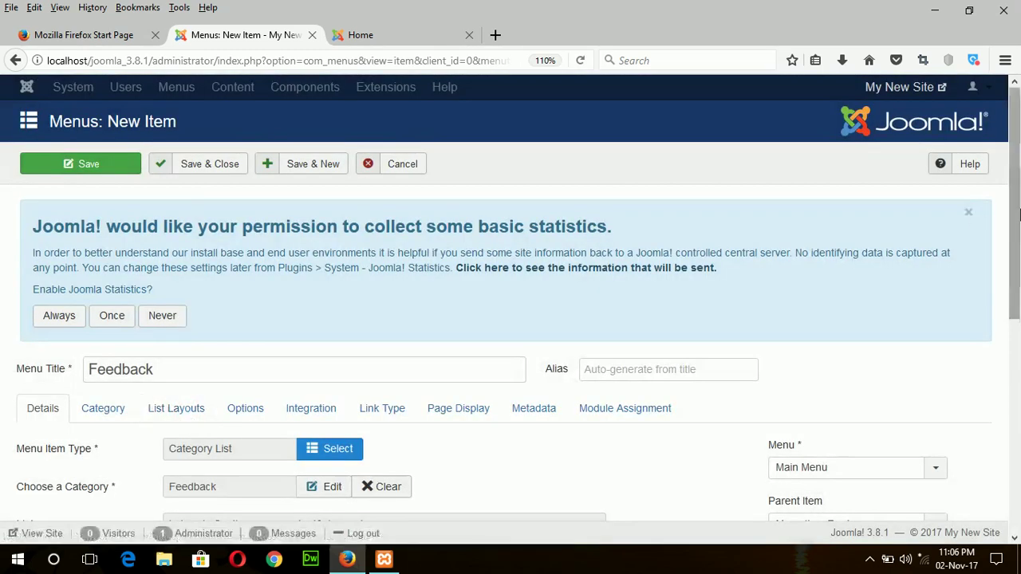
scroll(1010, 257, down, 4)
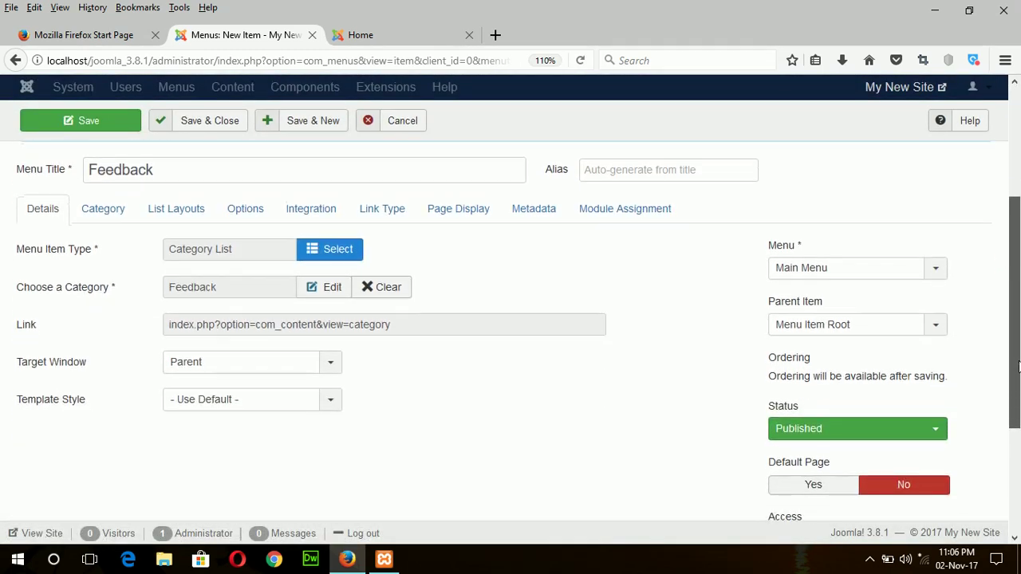
scroll(982, 163, up, 4)
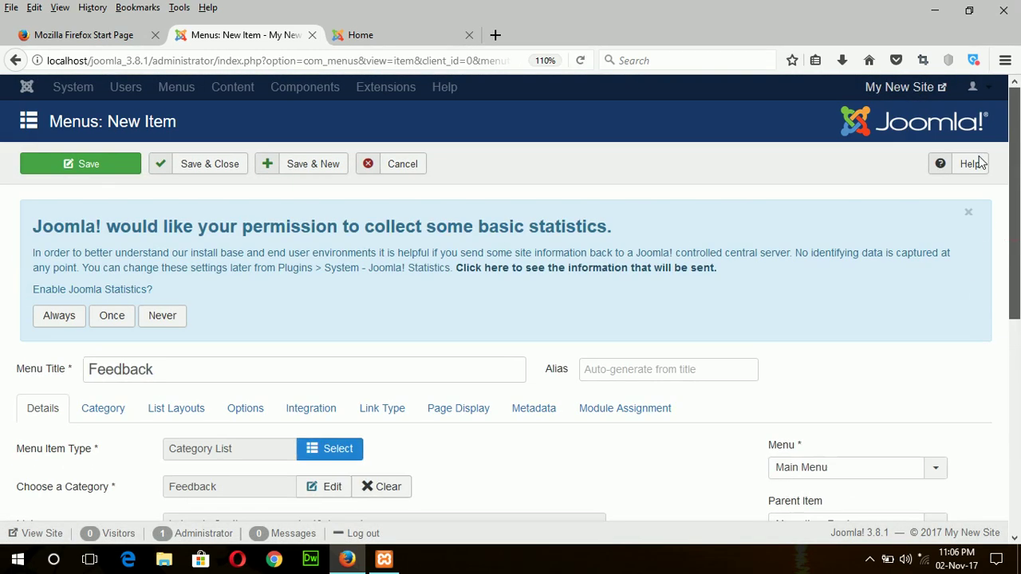
click(212, 168)
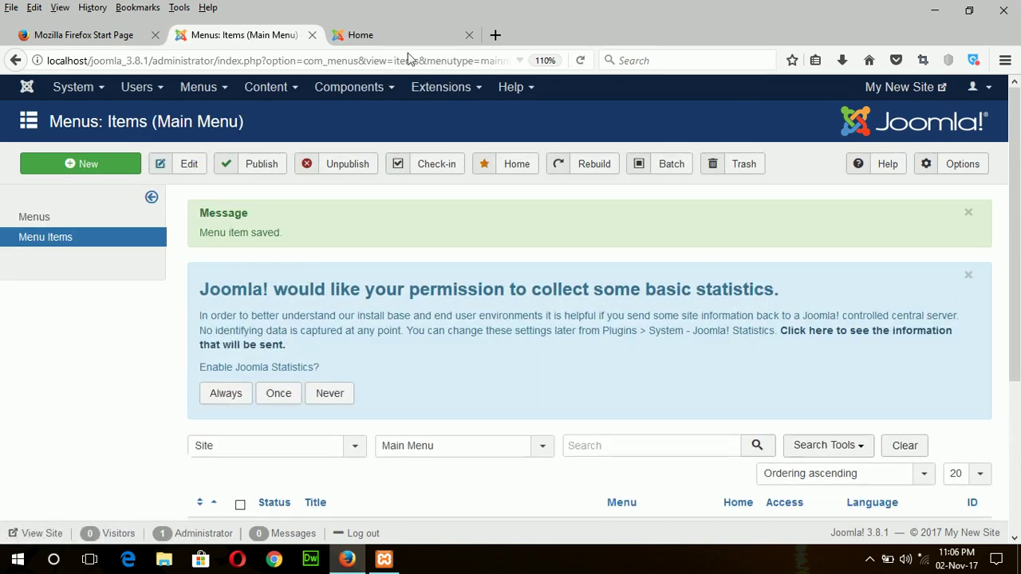
Step: Reload the front-end site and visit Mission, Department, its BBA article, then the Feedback page
click(384, 36)
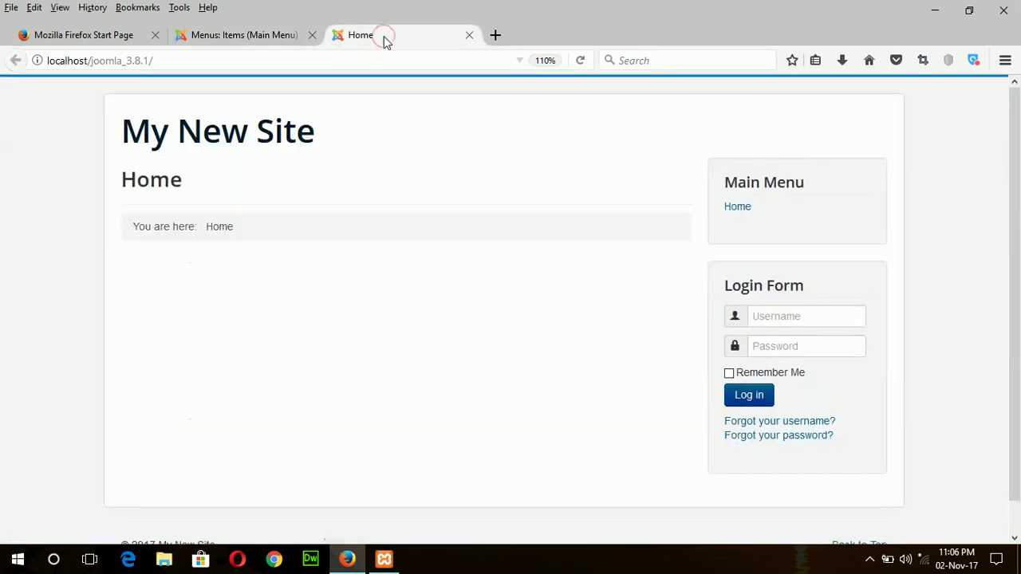
click(576, 63)
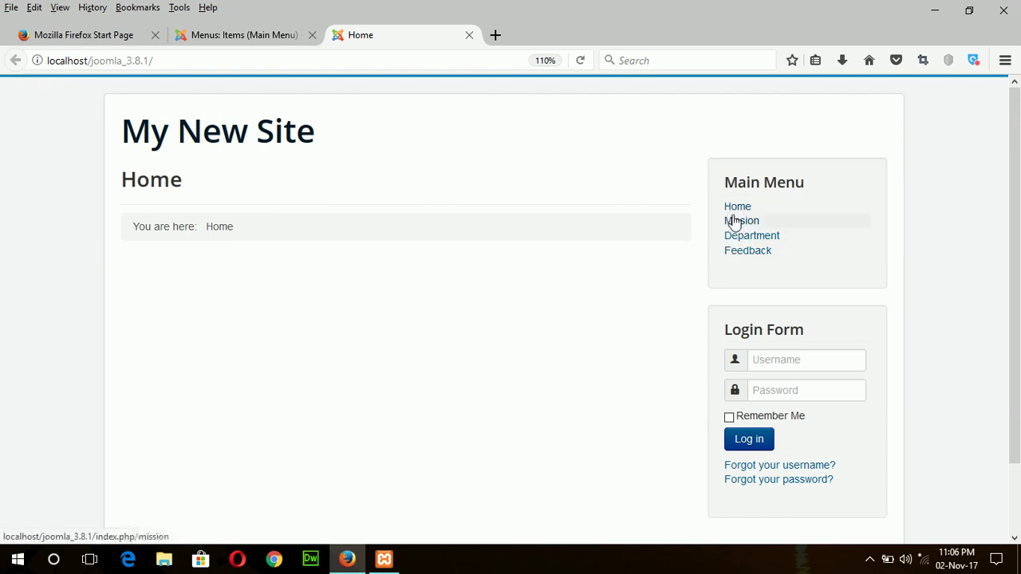
click(734, 224)
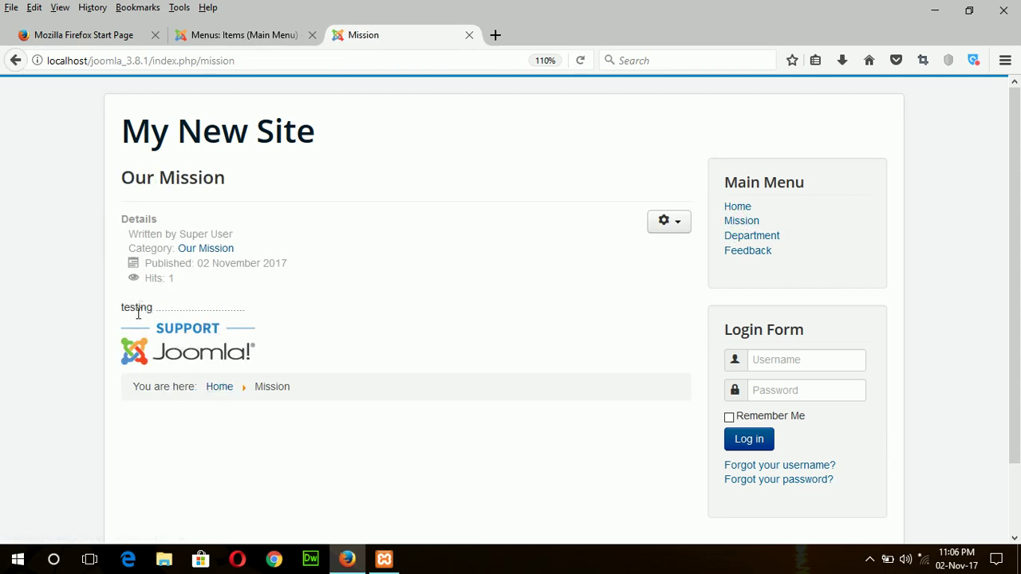
click(745, 235)
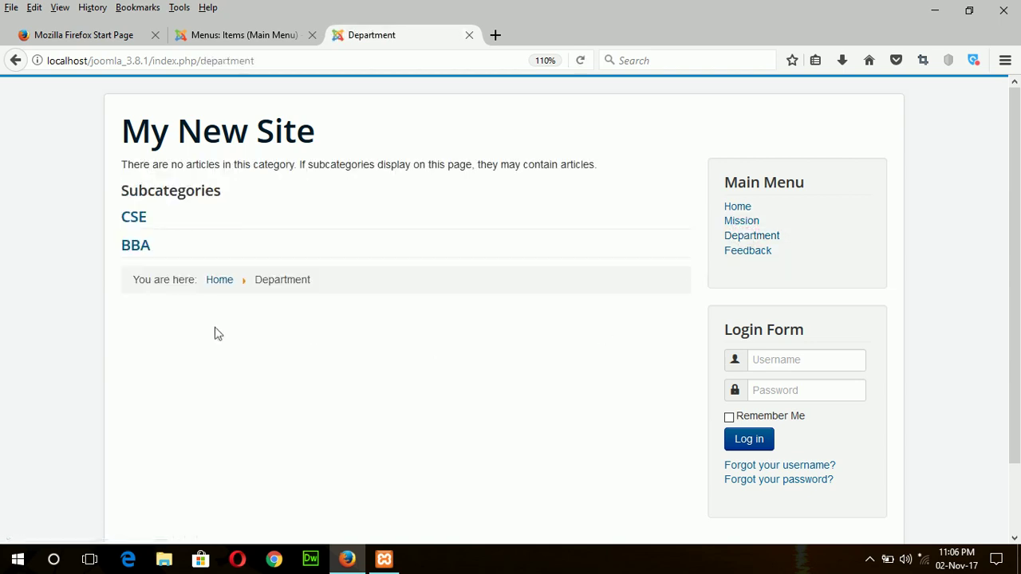
click(136, 246)
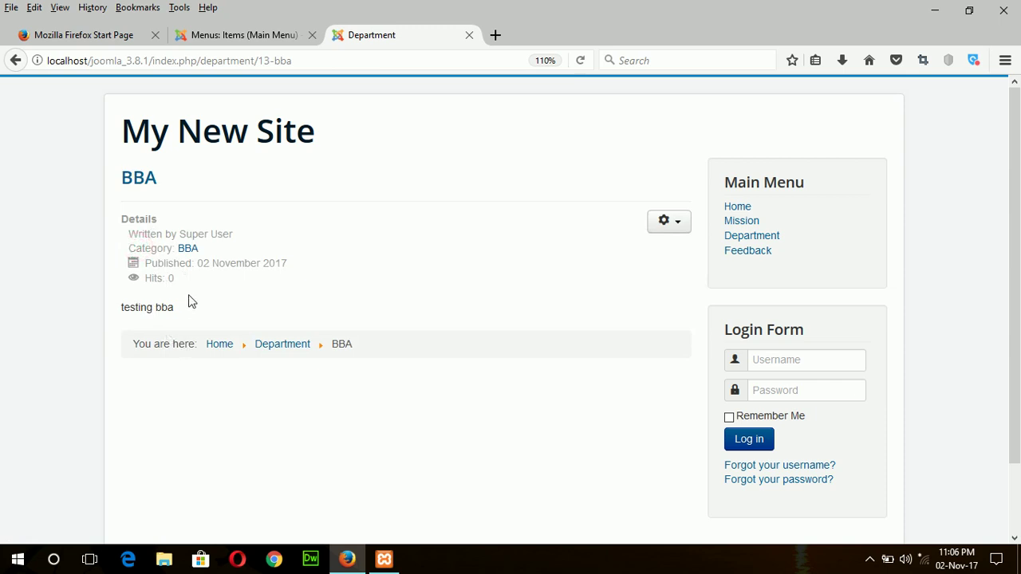
click(747, 253)
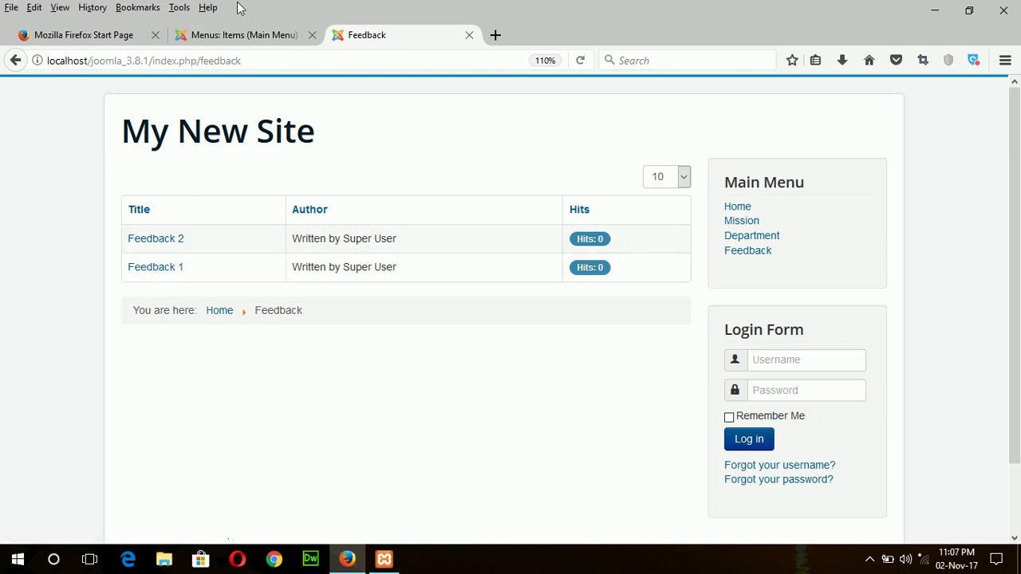
Step: Go back to the administrator's Main Menu items list showing Home, Mission, Department and Feedback
click(231, 39)
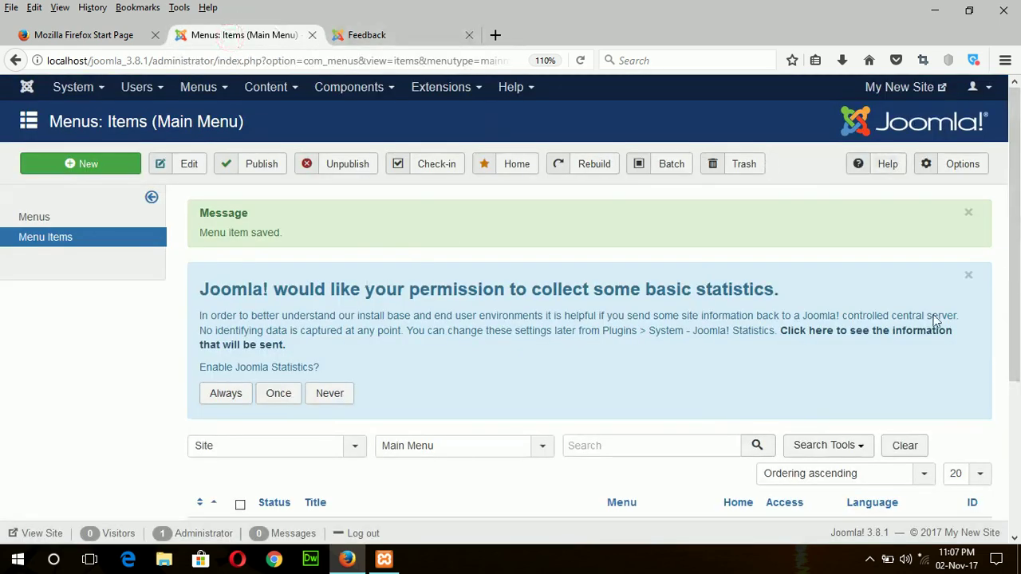
drag(1010, 281, 1019, 433)
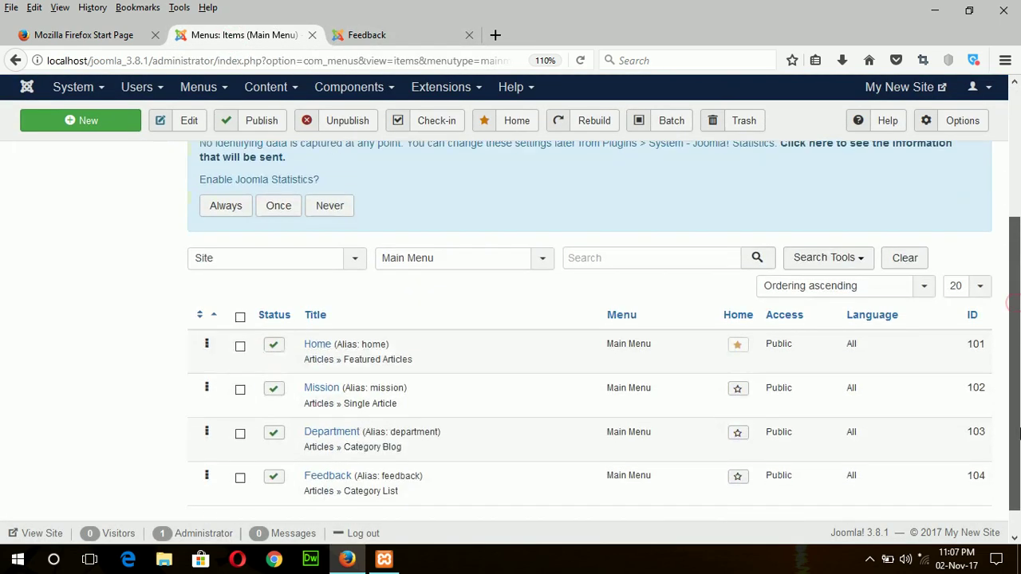